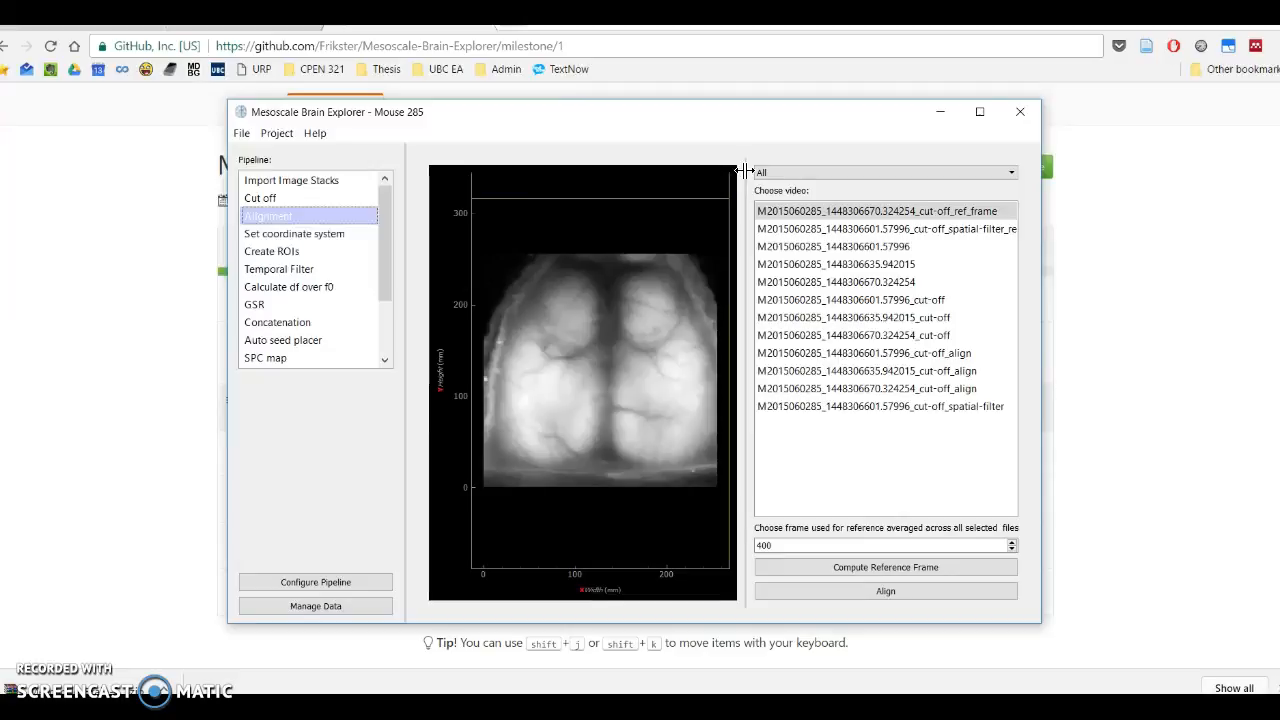
Step: Widen the video list to fit full names and preview the spatial-filter reference frame, the spatial-filter video and the cut-off reference frame
left_click_drag(406, 195, 391, 168)
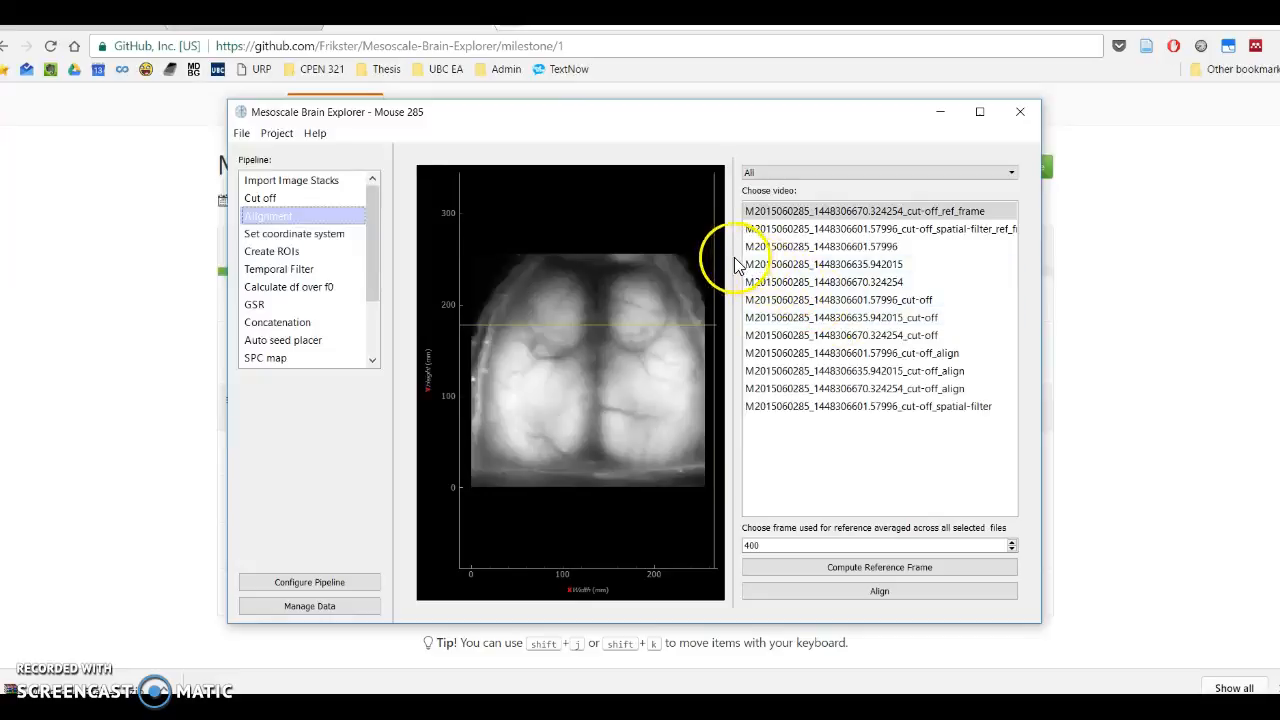
left_click_drag(733, 256, 700, 258)
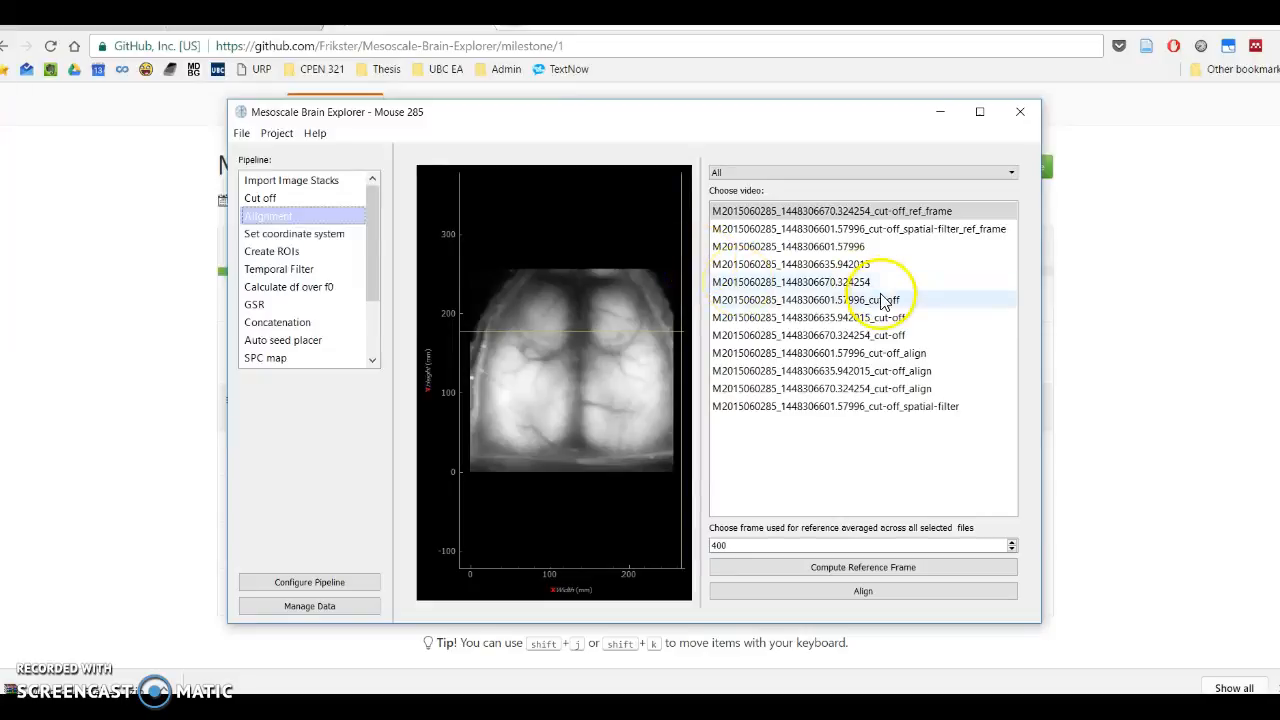
left_click(955, 234)
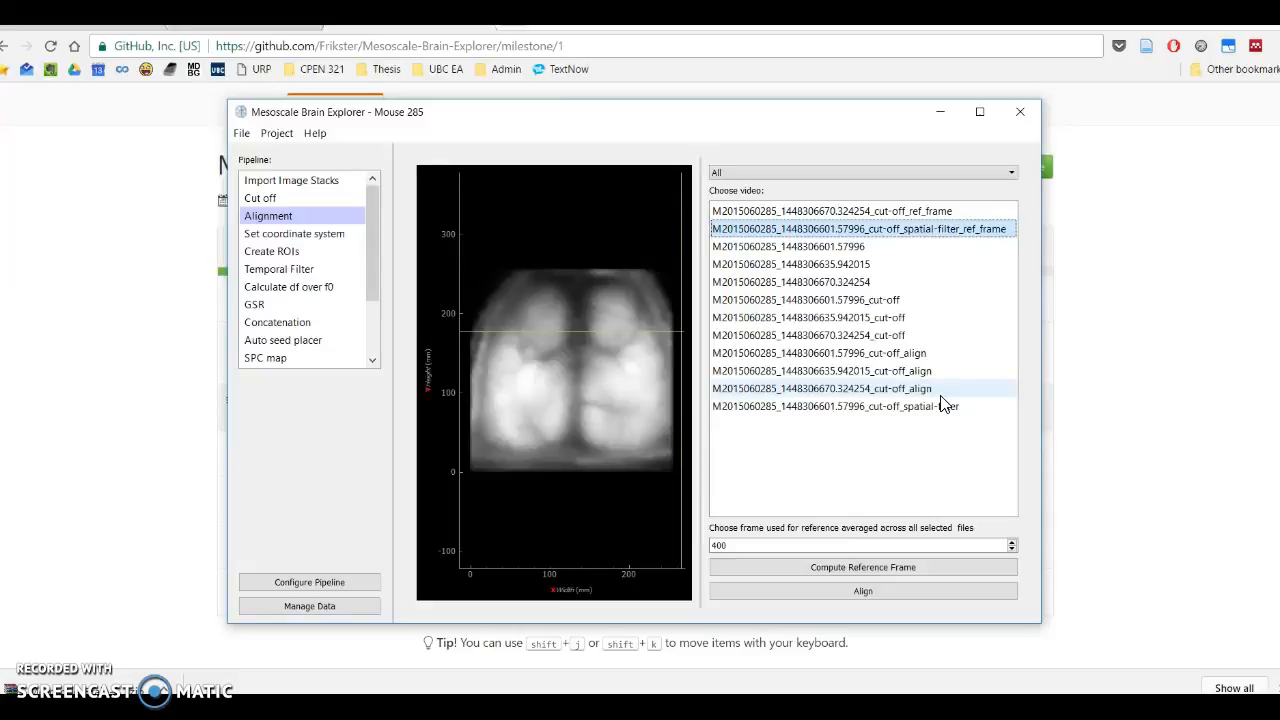
left_click(900, 405)
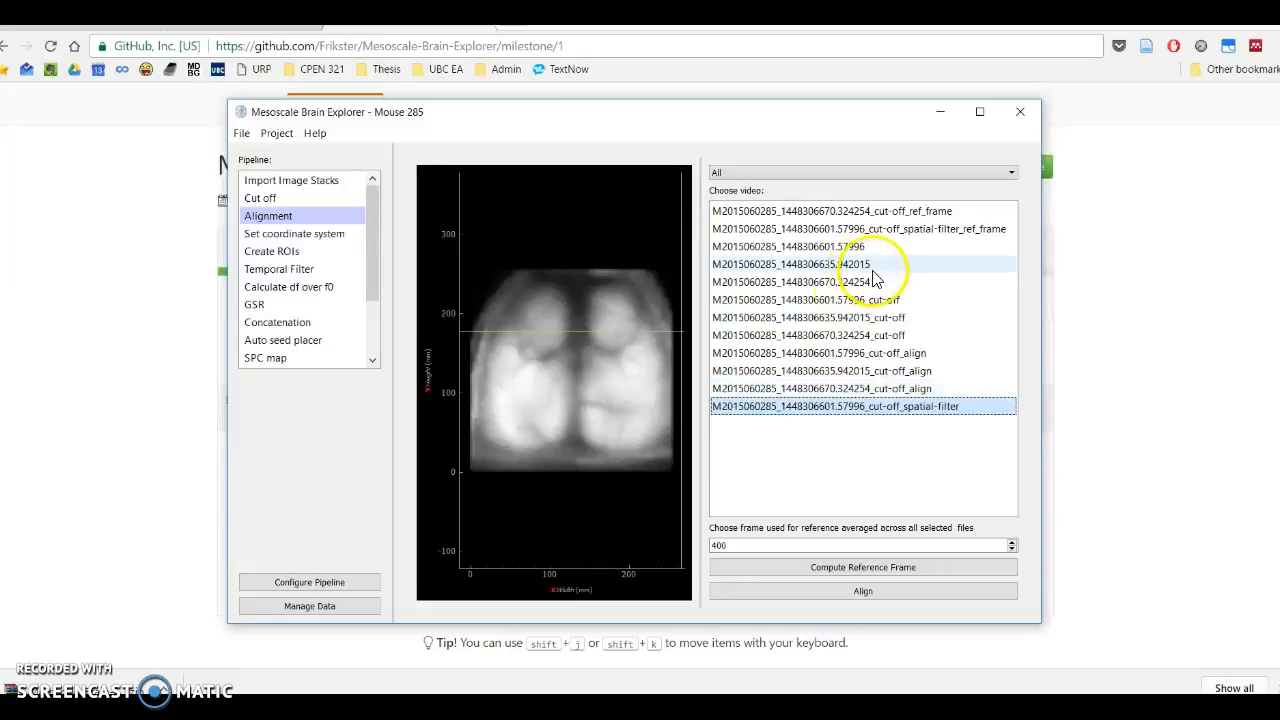
left_click(858, 213)
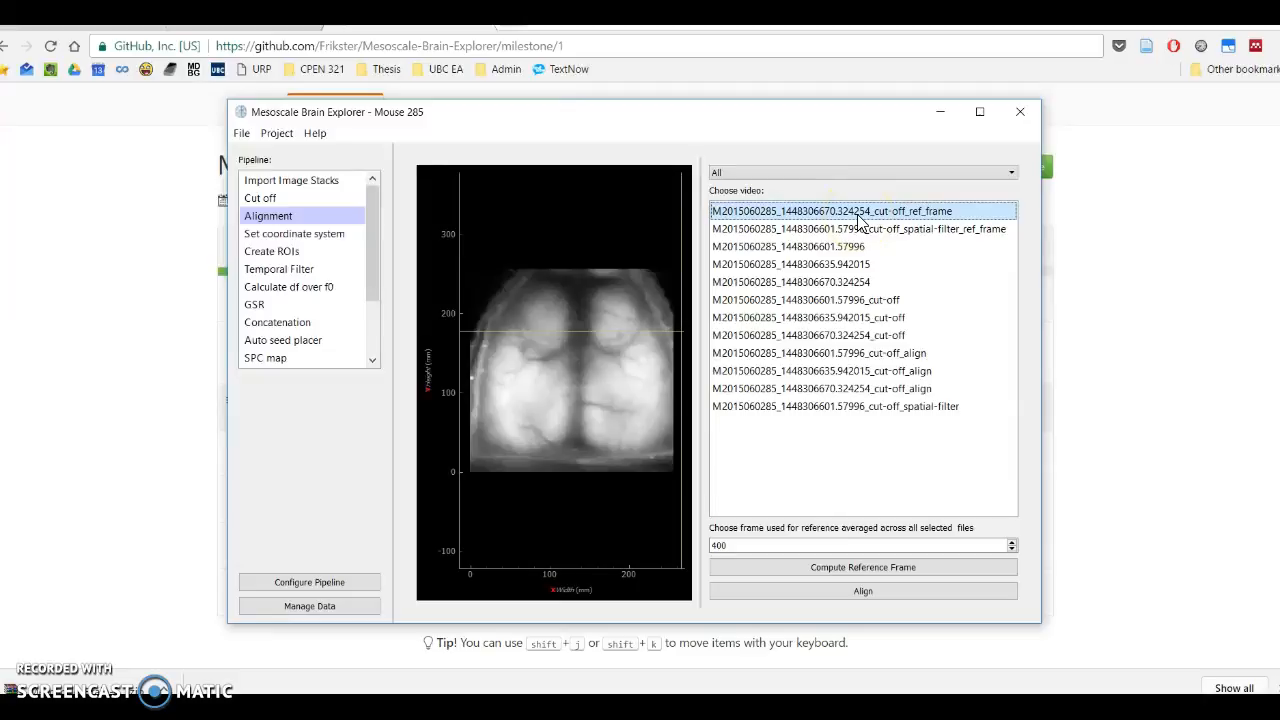
Step: Review the three unprocessed videos, the frame number used for the reference, and the 1448306601.57996 cut-off video
left_click_drag(849, 283, 849, 249)
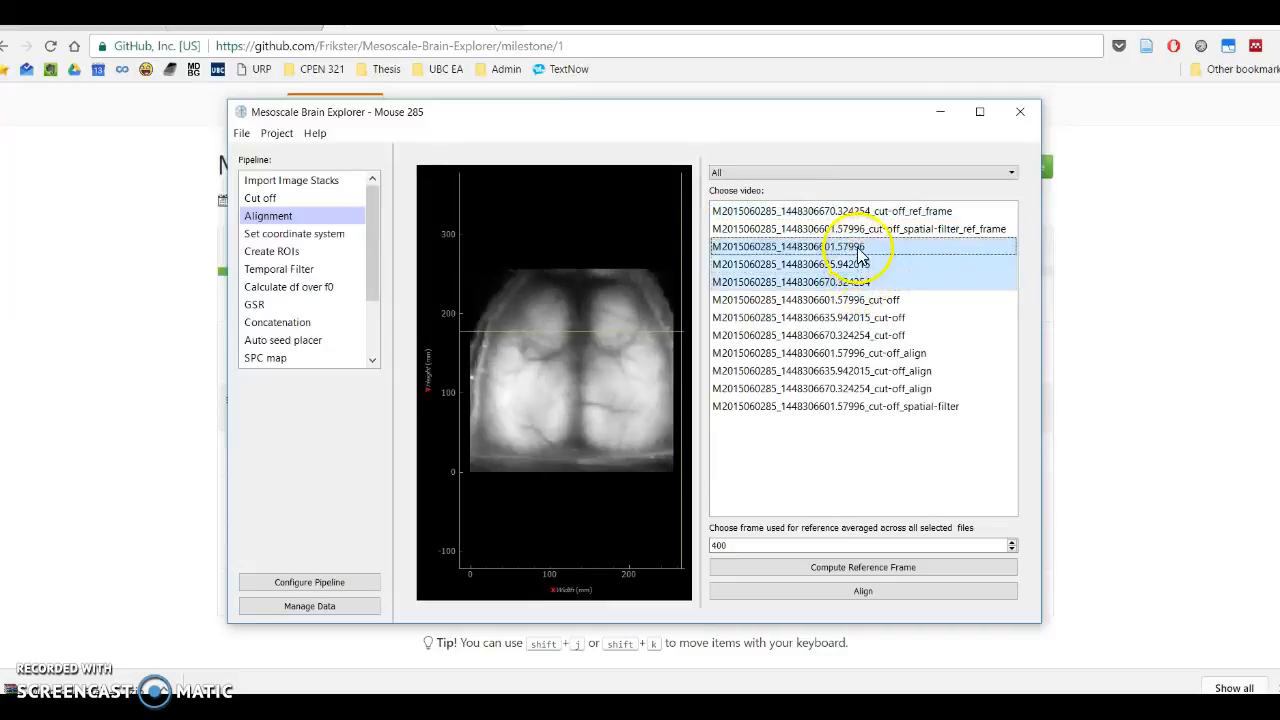
double_click(708, 546)
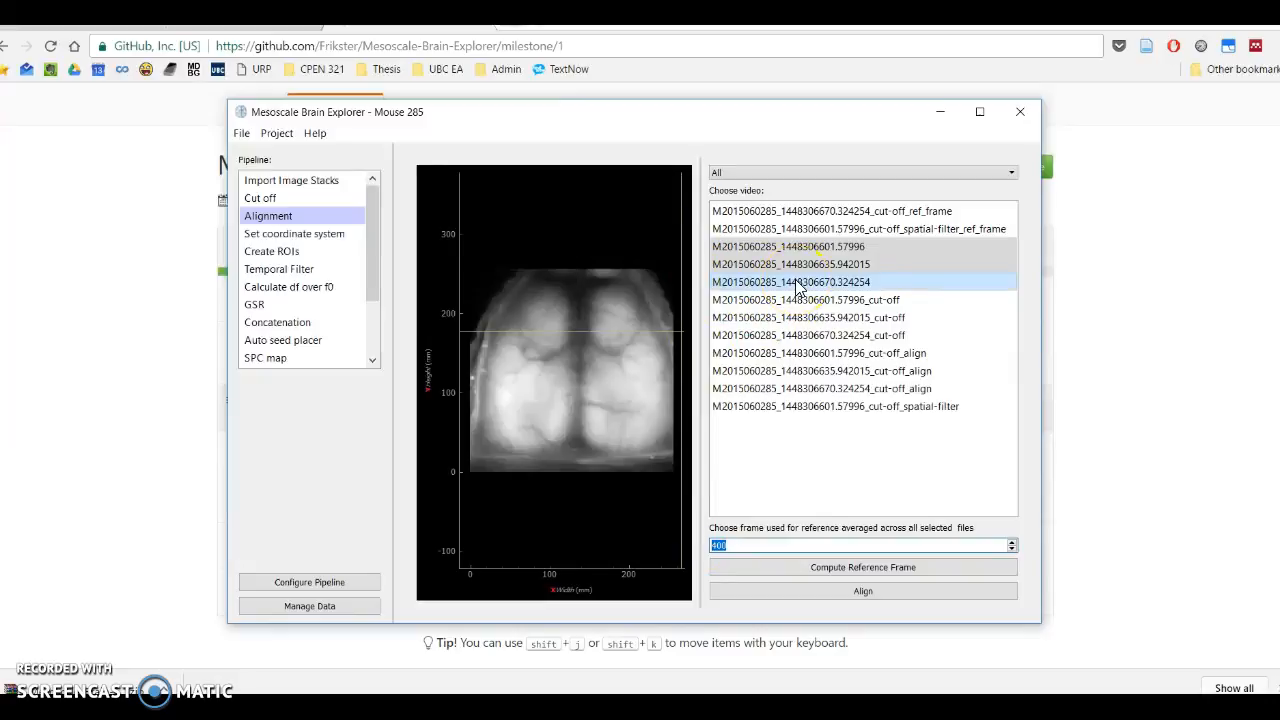
left_click(870, 300)
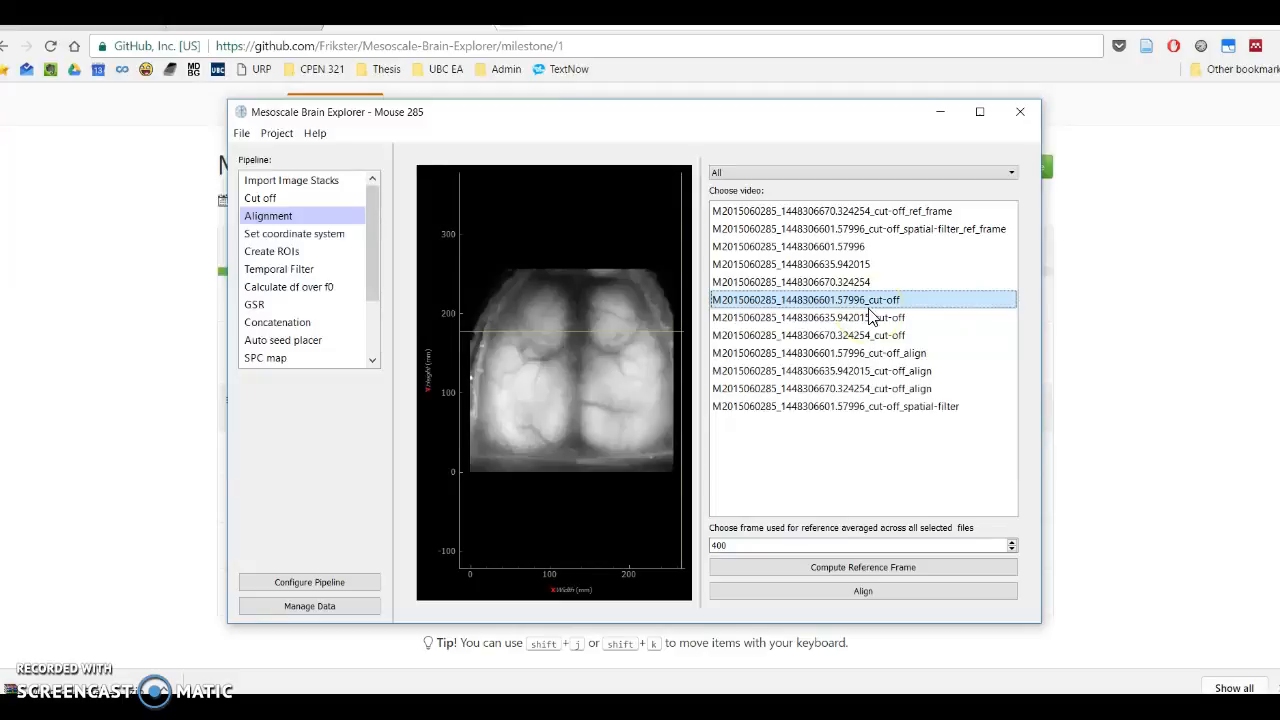
Step: Open the 1448306670.324254_cut-off_ref_frame in its own viewer window, examine the brain image beside the main window, and close the viewer
double_click(935, 211)
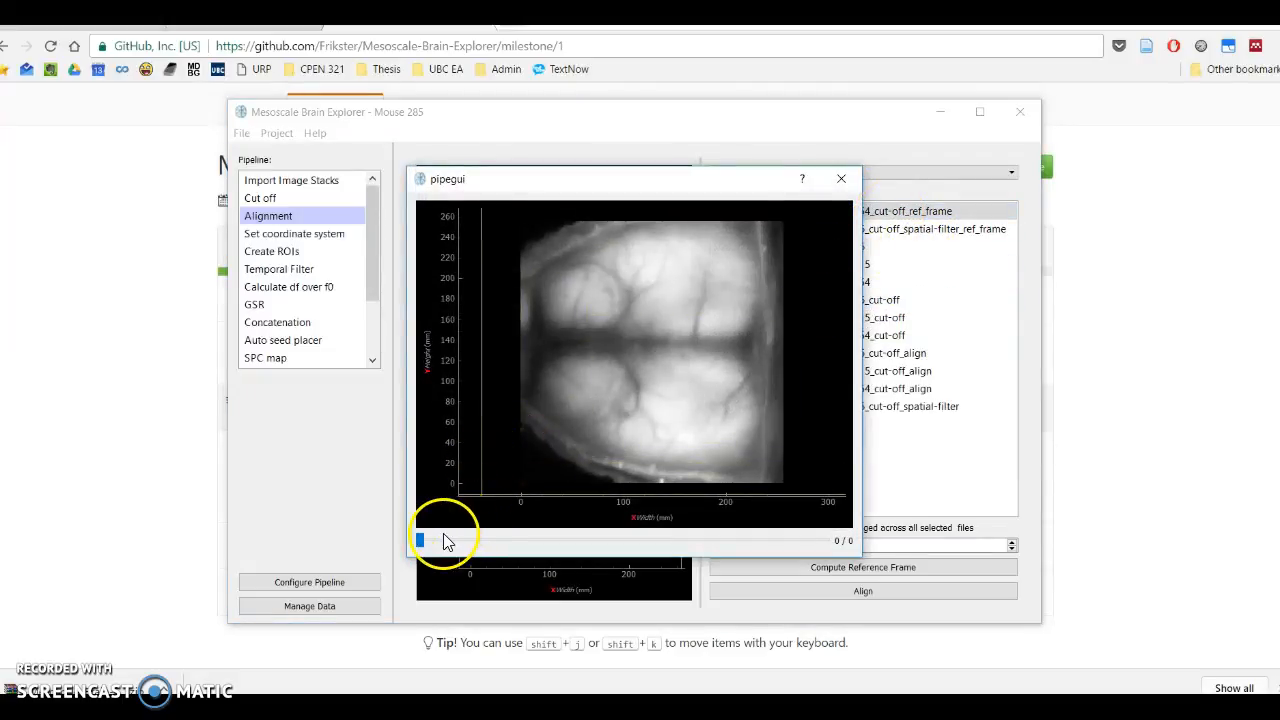
left_click_drag(600, 182, 308, 167)
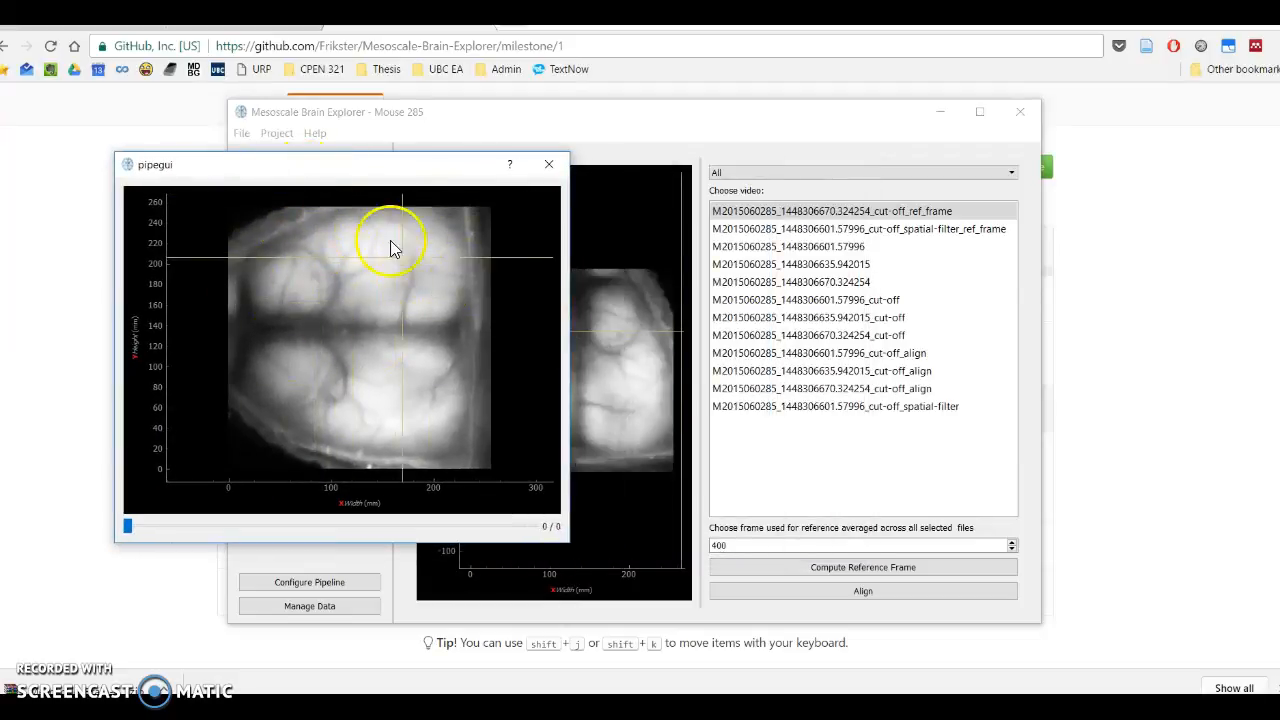
left_click_drag(370, 168, 302, 156)
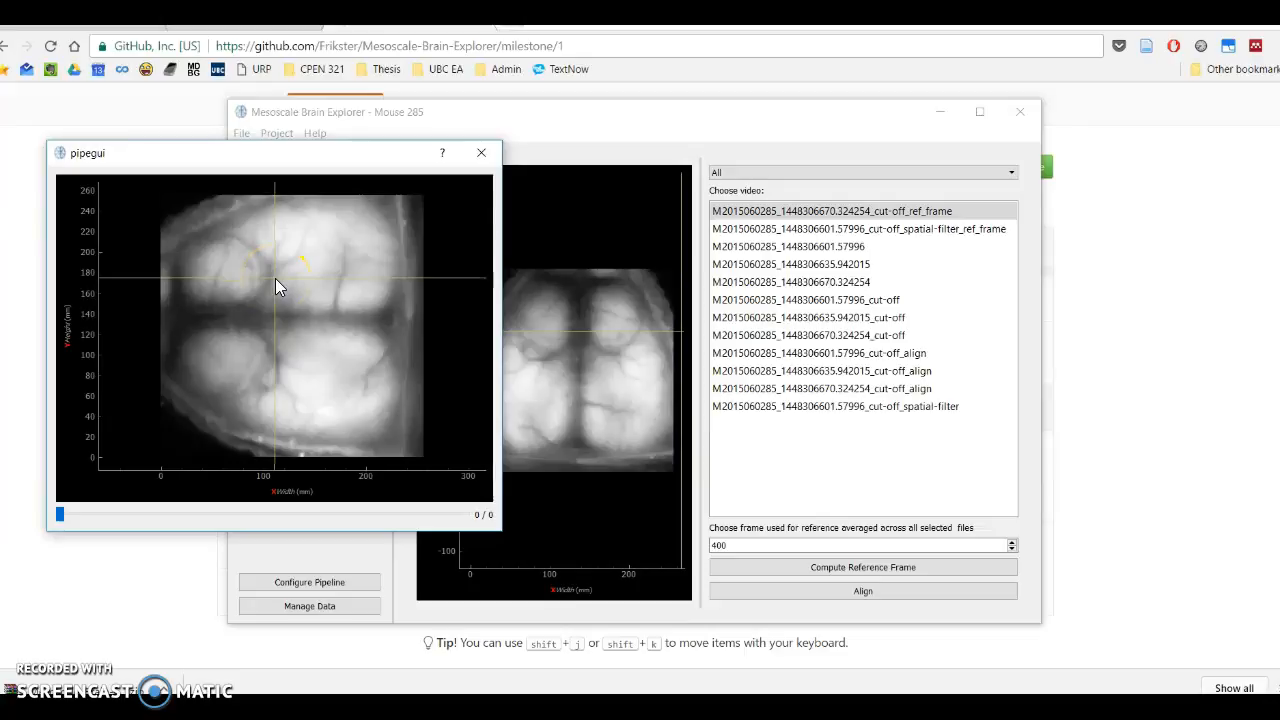
left_click(257, 329)
left_click_drag(315, 160, 500, 139)
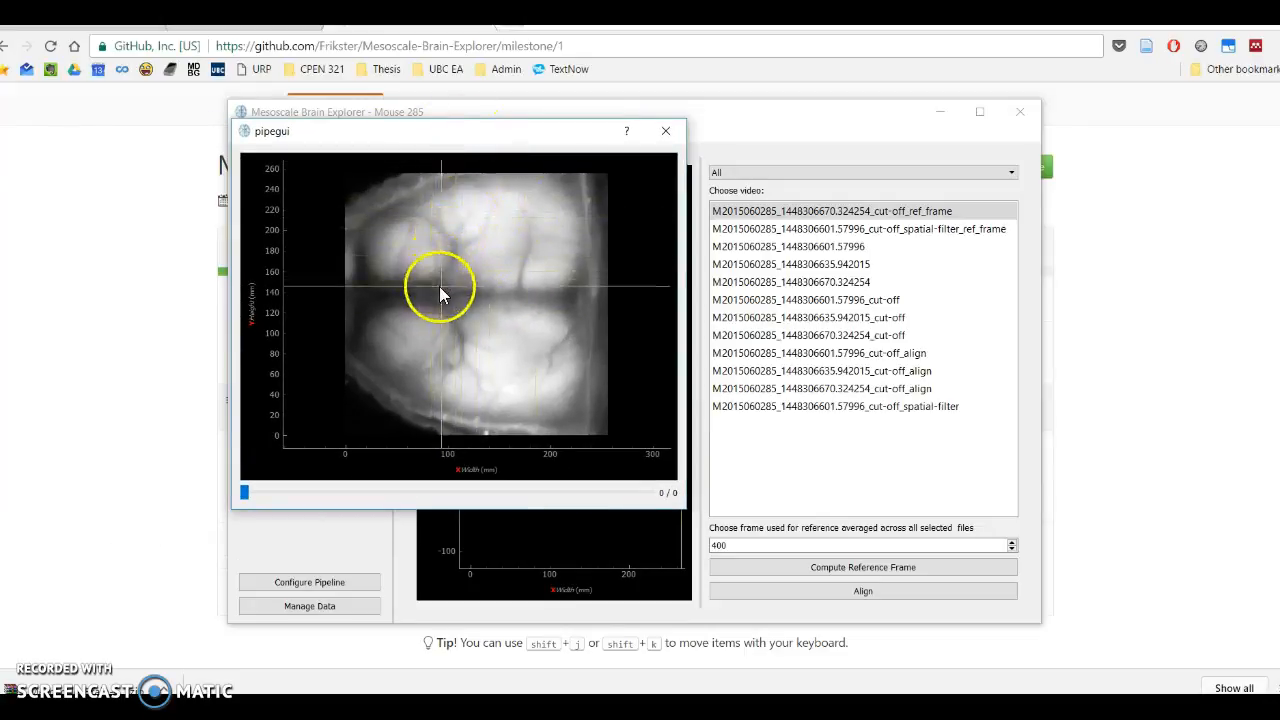
left_click_drag(458, 143, 333, 203)
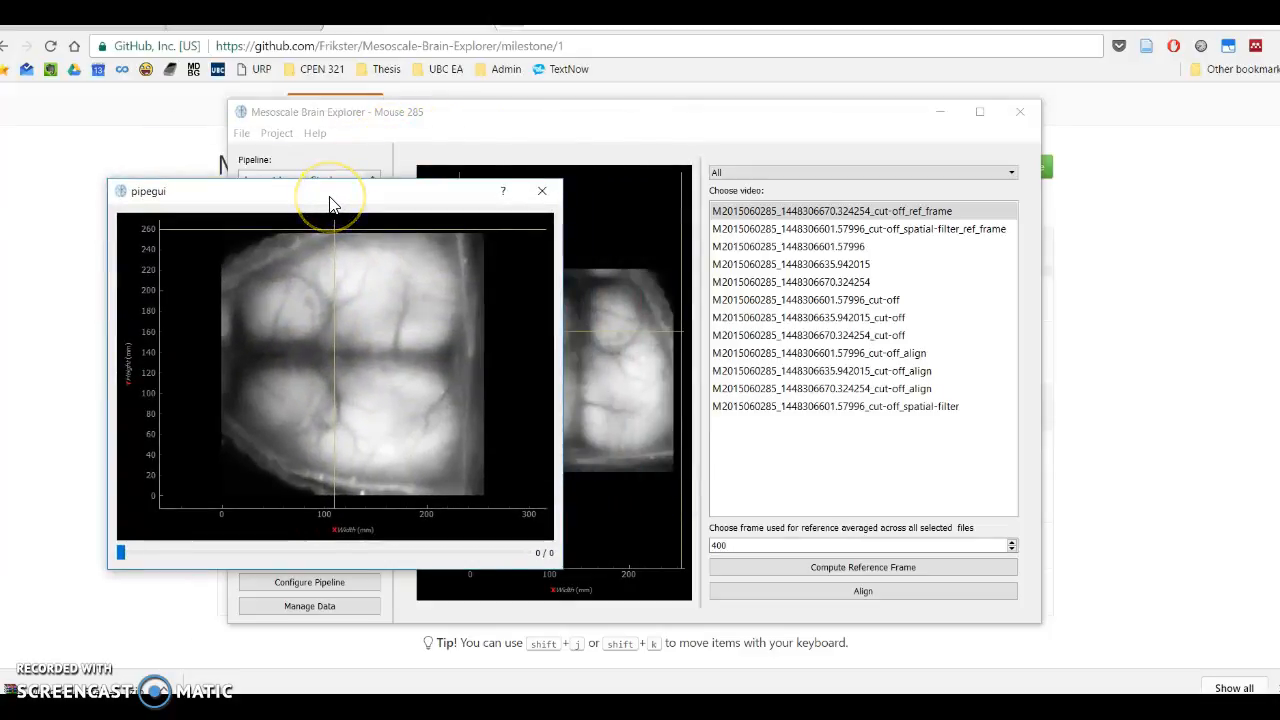
left_click(541, 193)
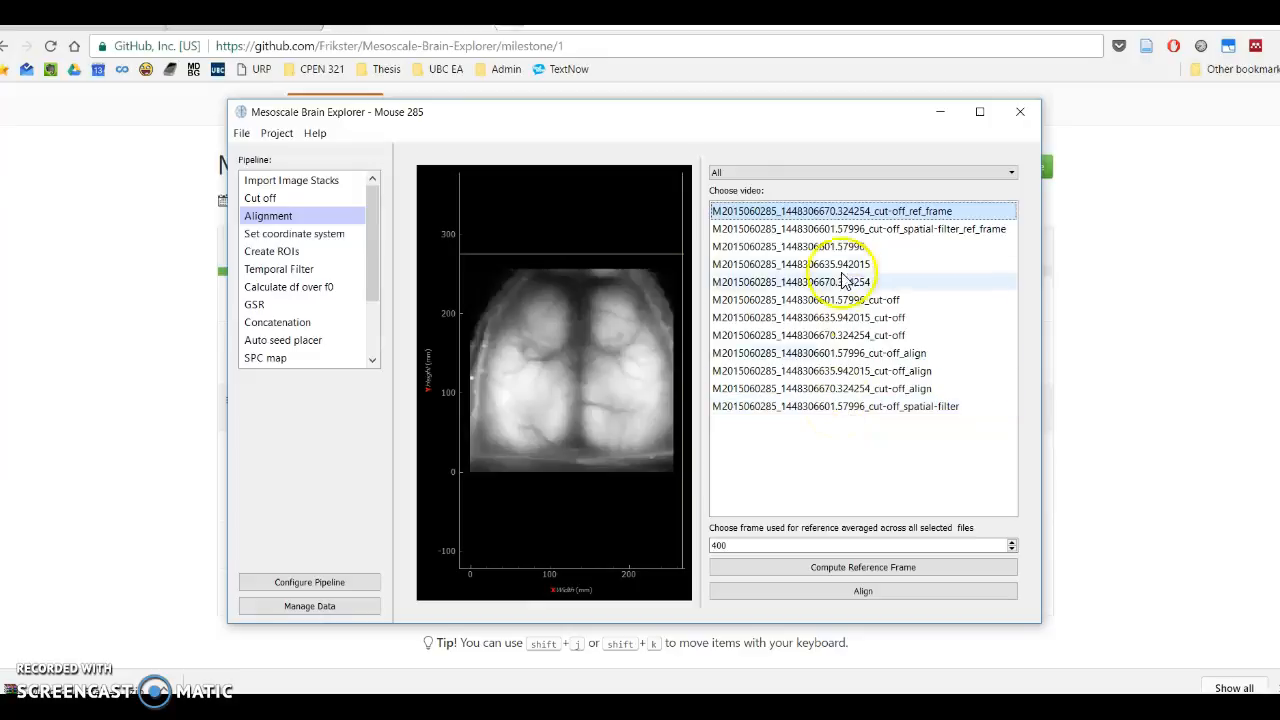
Step: Reopen the cut-off reference frame in the separate viewer, examine the vessel landmarks, and close it again
double_click(755, 218)
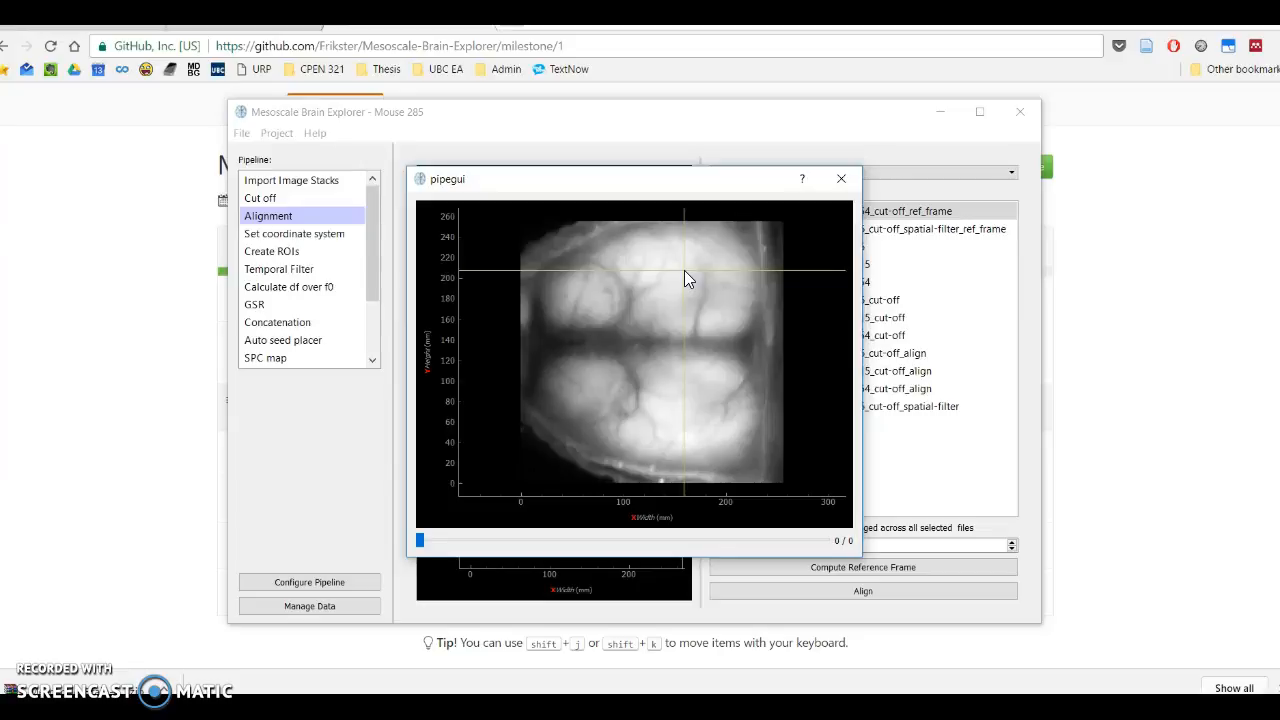
mouse_move(684, 270)
left_mouse_down()
mouse_move(700, 251)
mouse_move(691, 314)
mouse_move(674, 286)
mouse_move(686, 293)
left_mouse_up()
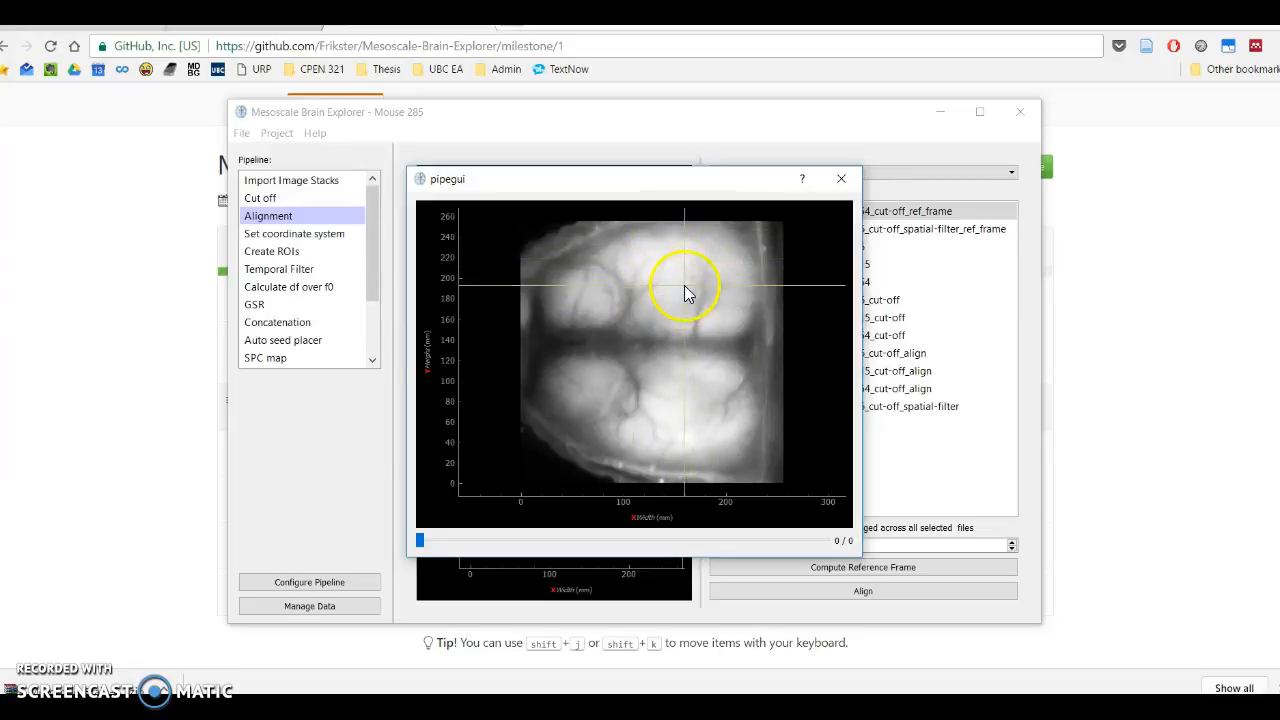
left_click_drag(623, 183, 357, 157)
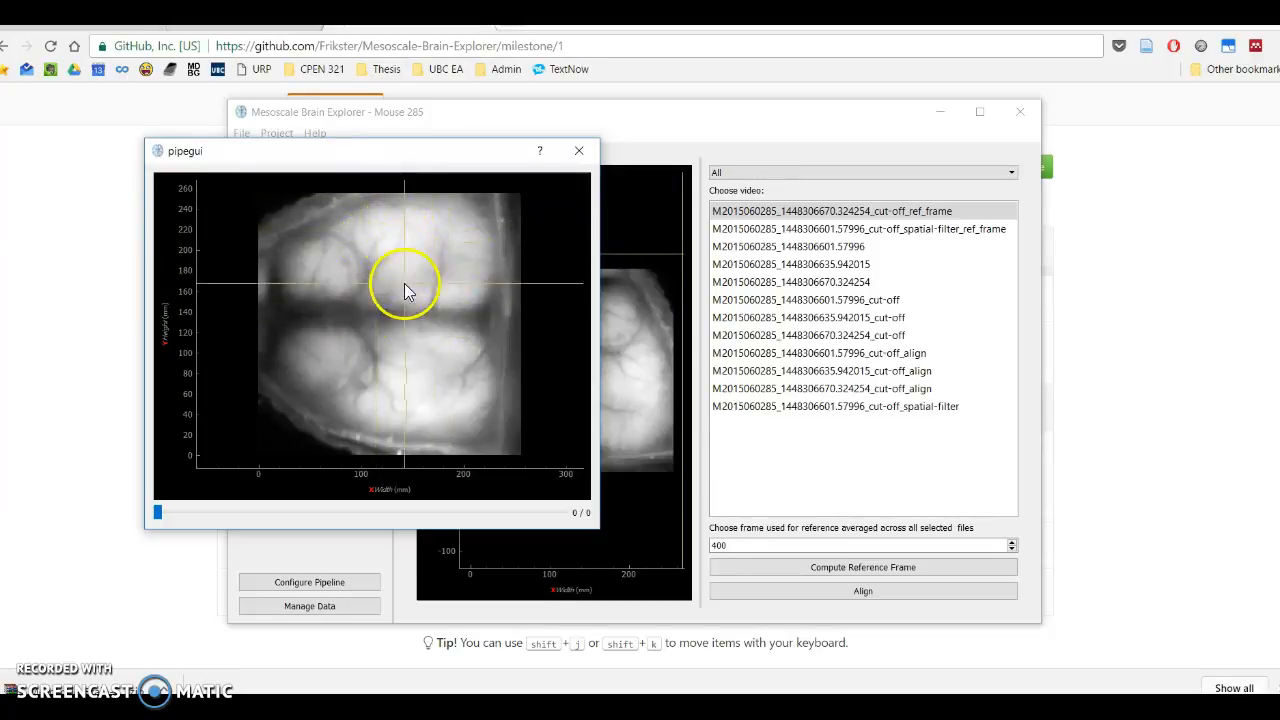
mouse_move(370, 143)
left_mouse_down()
mouse_move(398, 140)
mouse_move(391, 132)
left_mouse_up()
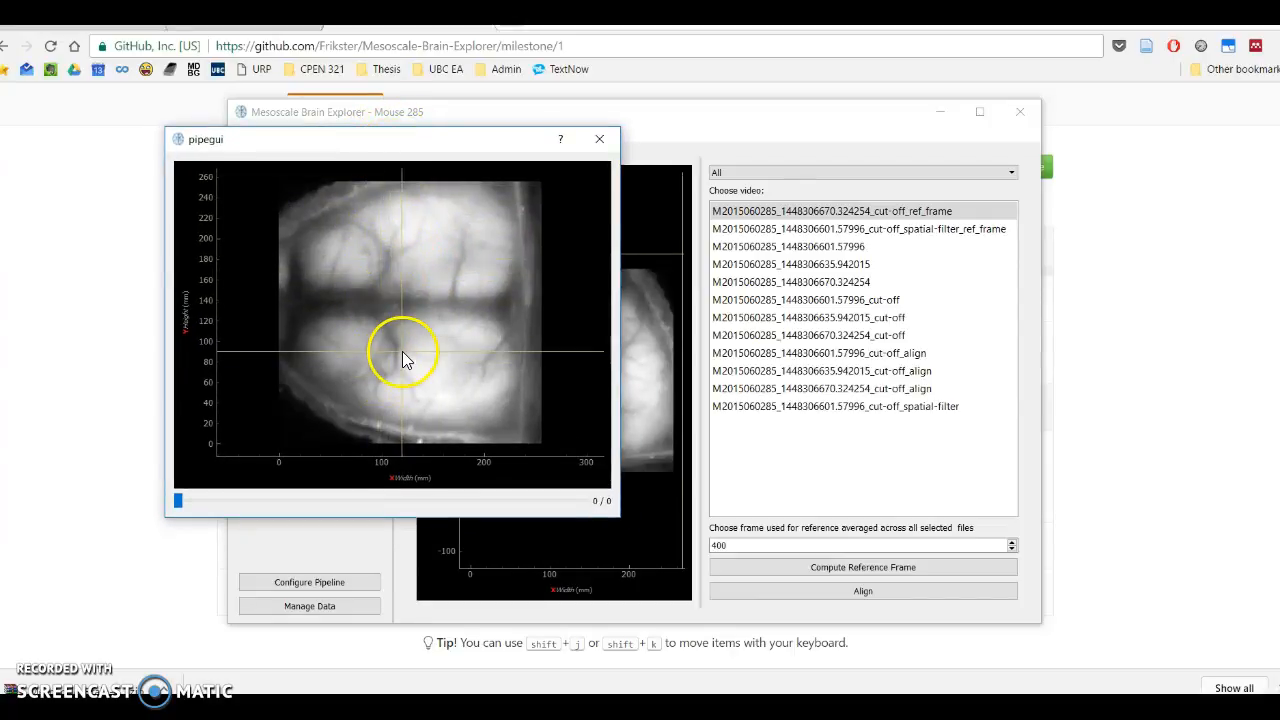
left_click(599, 146)
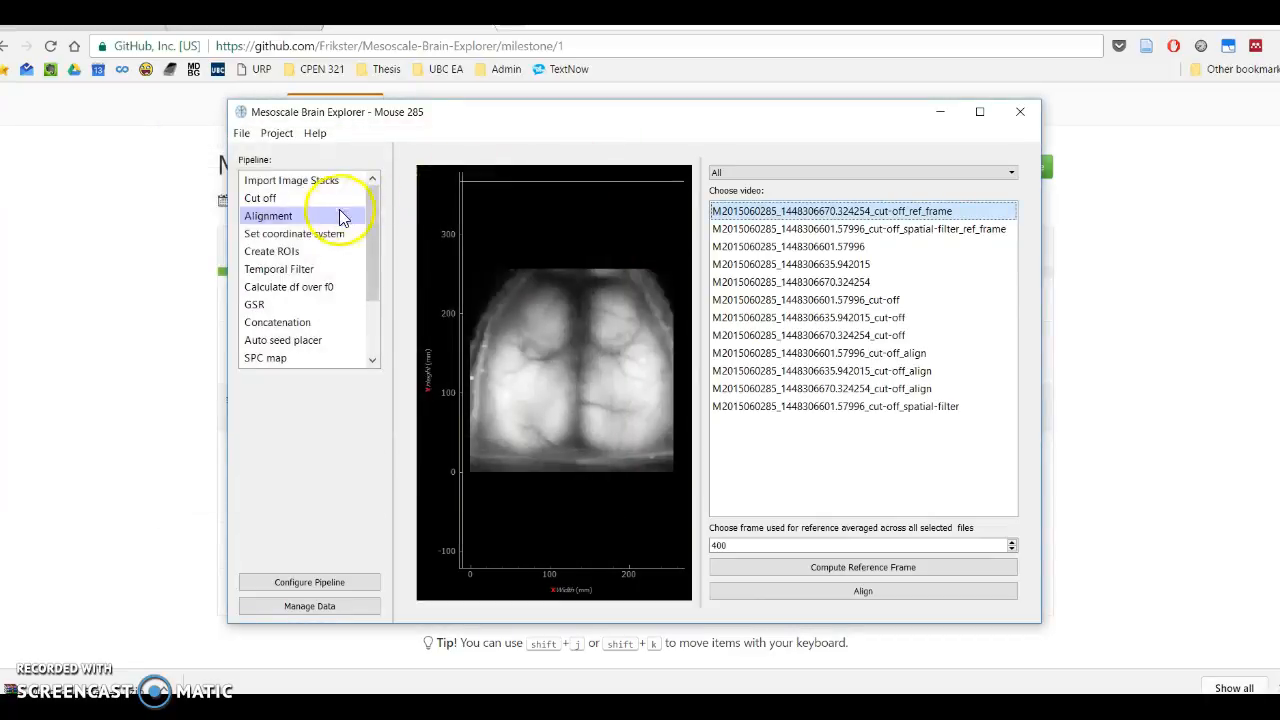
Step: Go to the Set coordinate system stage, filter the videos to align, and widen the list to fit the full names
left_click(320, 238)
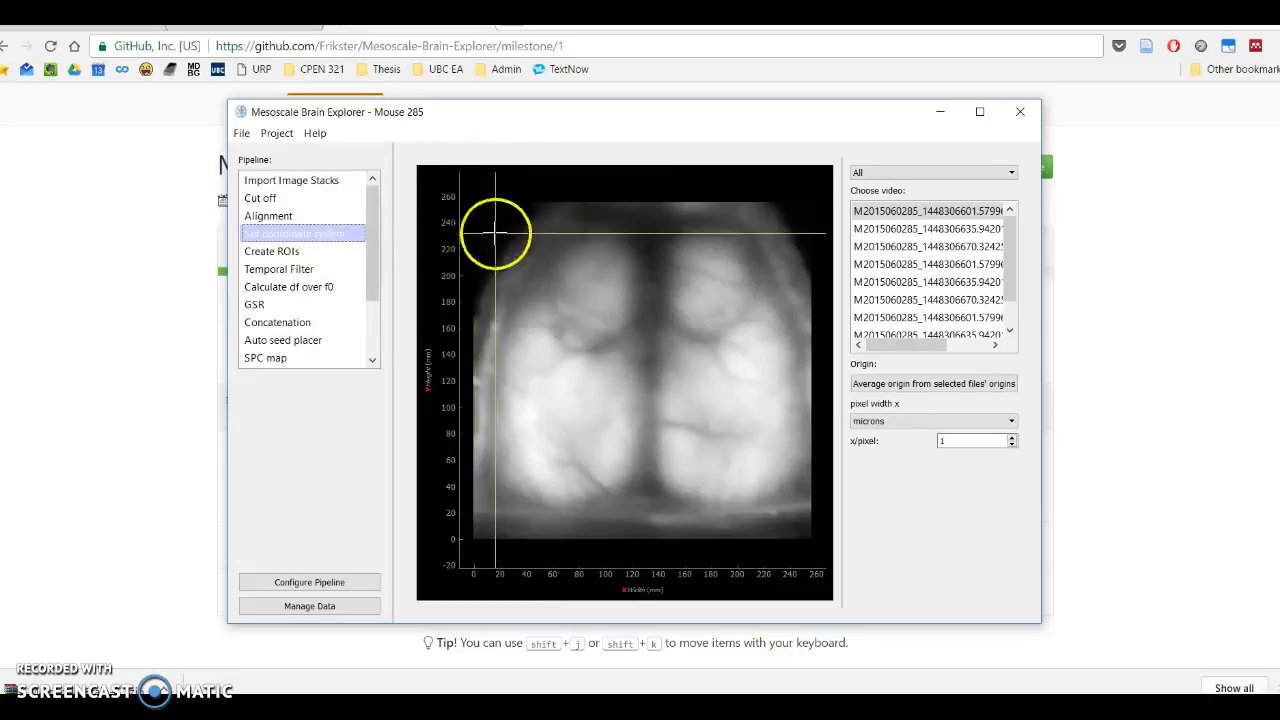
left_click_drag(393, 194, 386, 195)
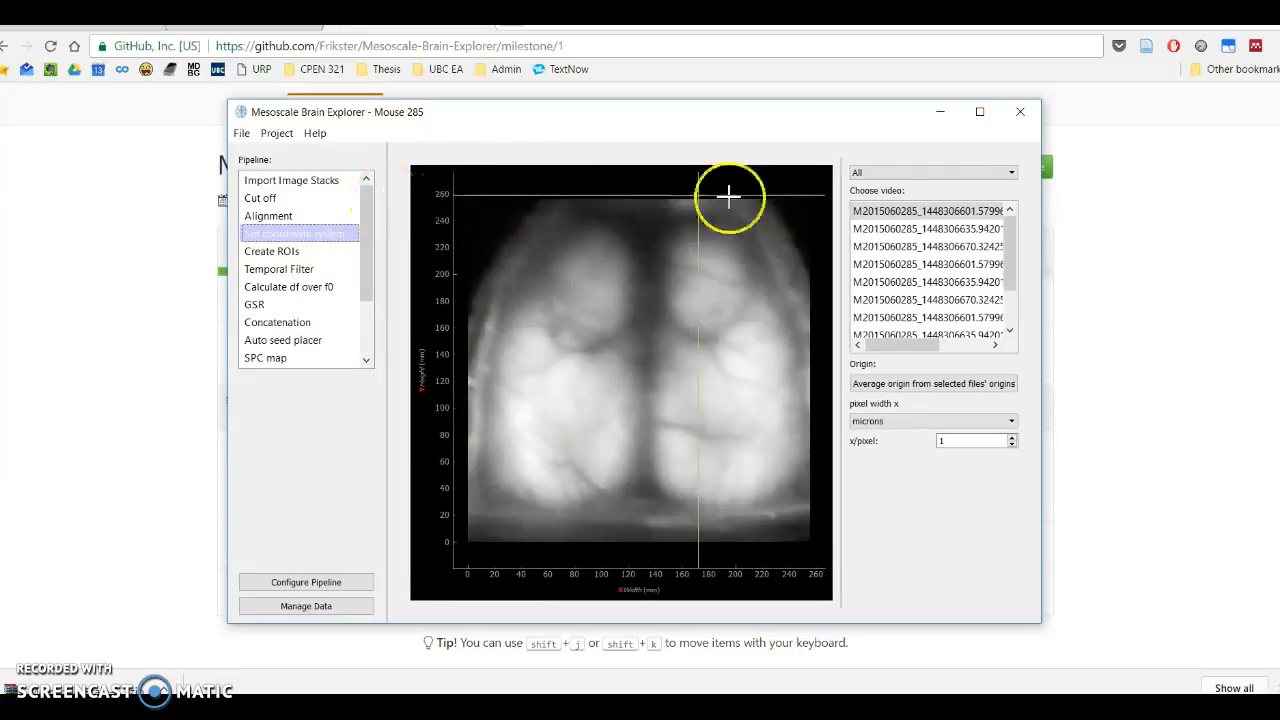
left_click(866, 174)
left_click(868, 190)
left_click_drag(938, 344, 990, 348)
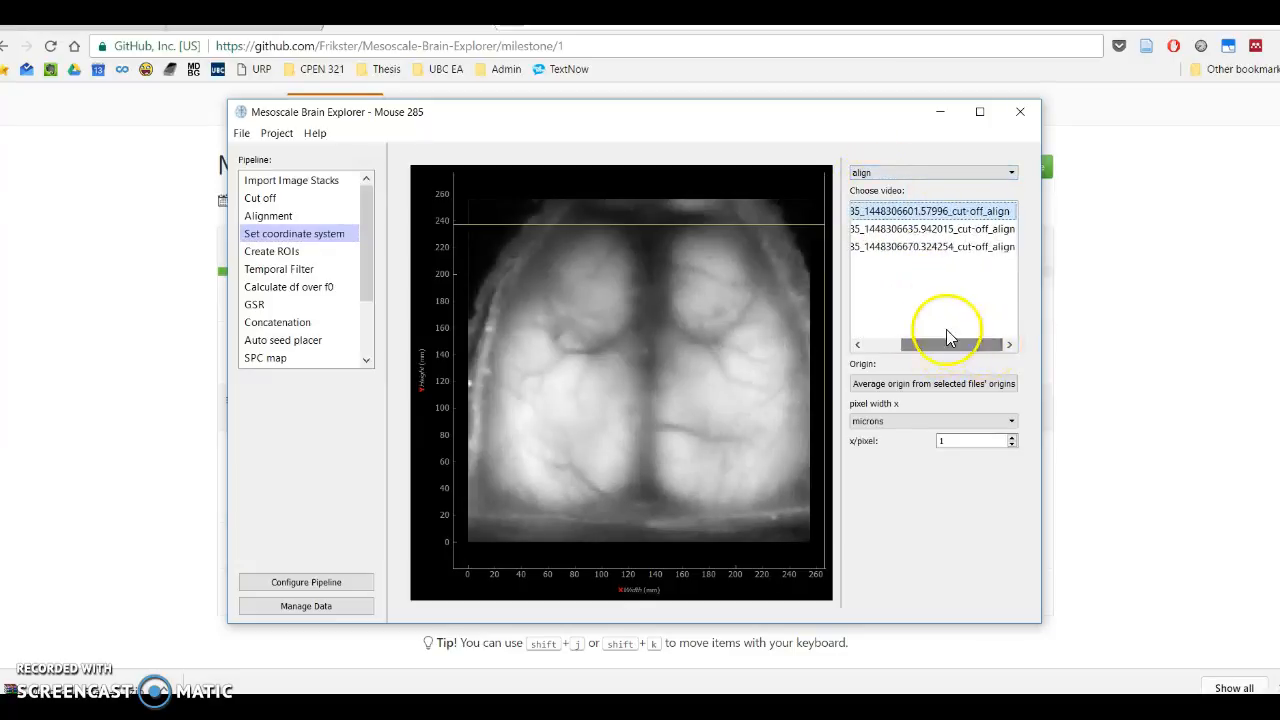
left_click_drag(840, 265, 780, 266)
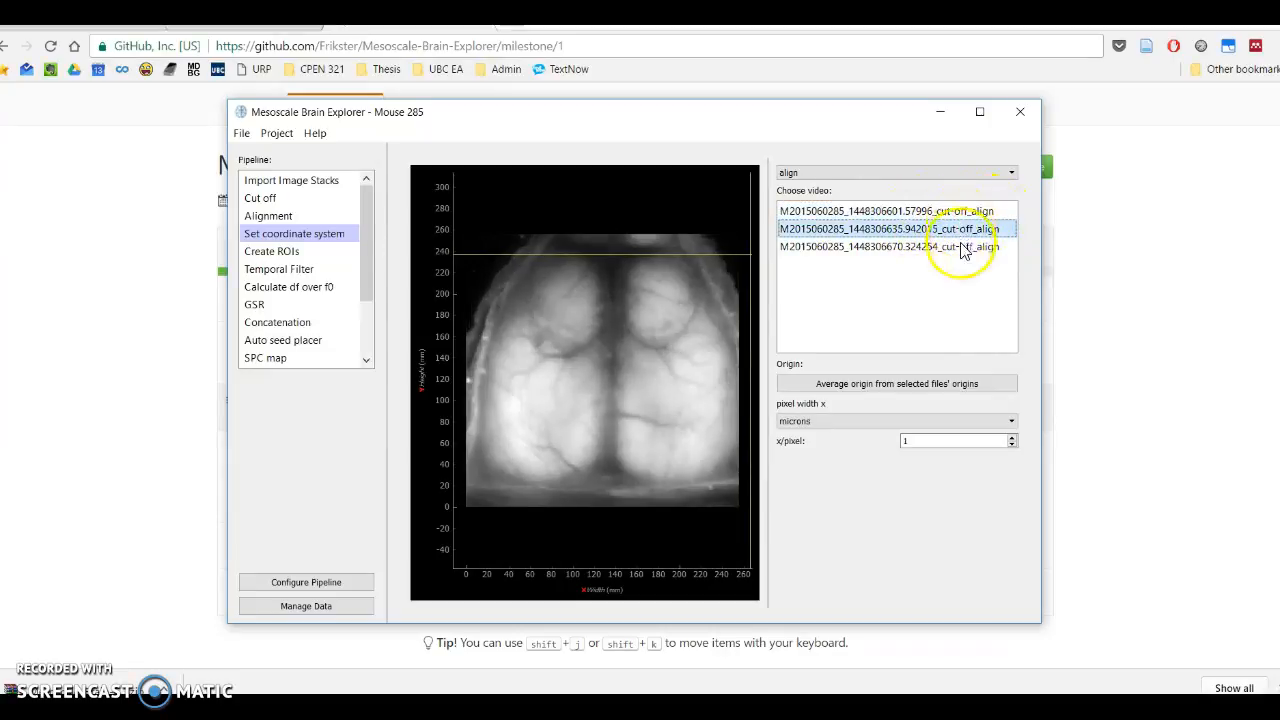
Step: Compare the three cut-off_align videos by switching repeatedly between them to check how well they line up
left_click(960, 248)
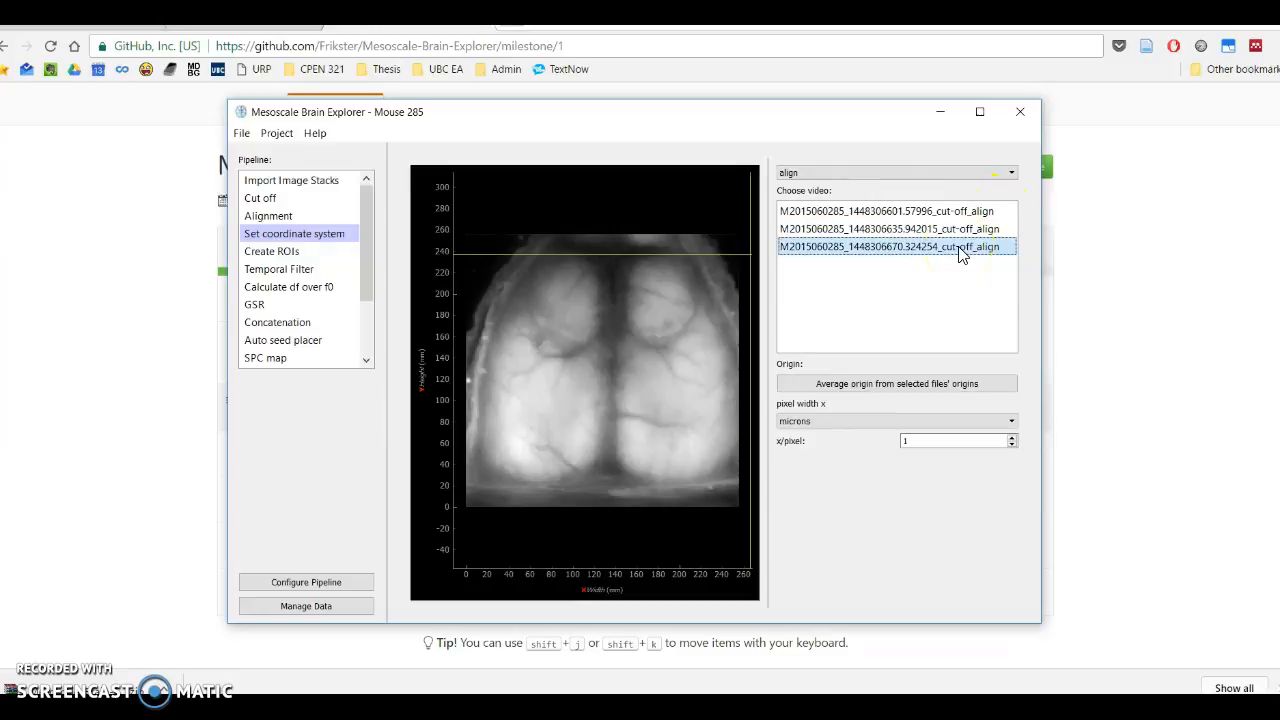
left_click(955, 213)
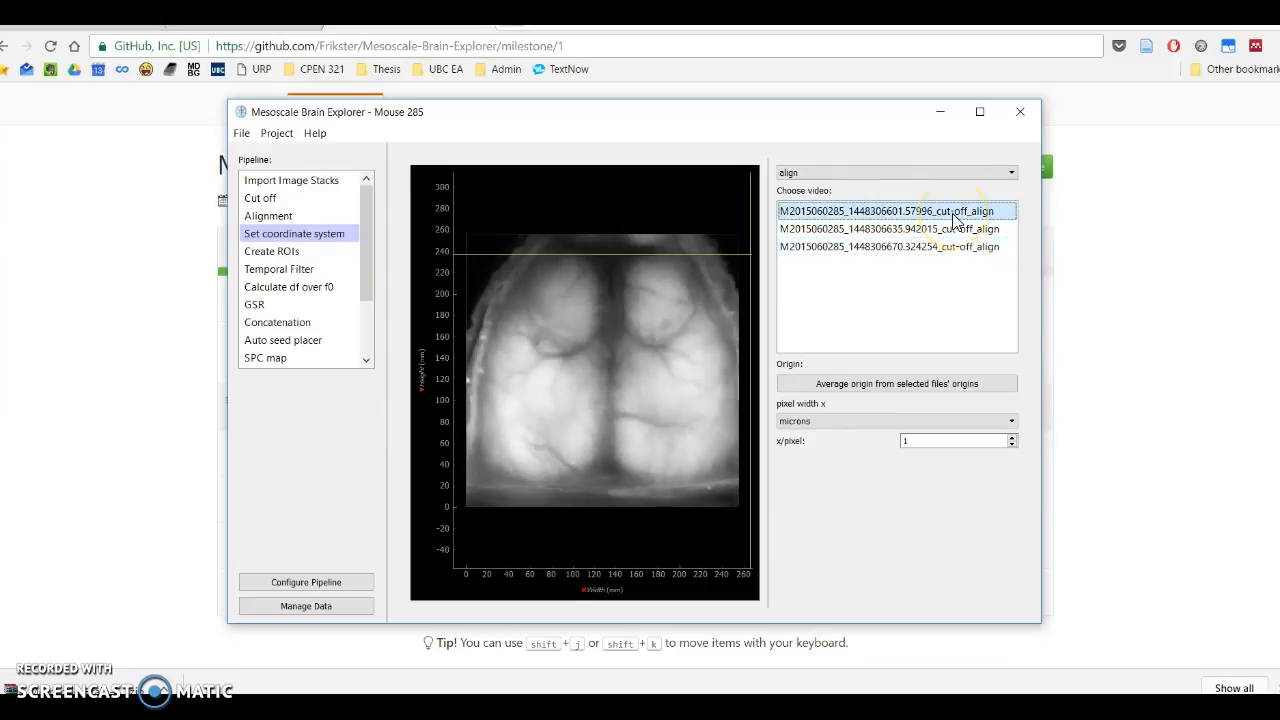
left_click(930, 230)
left_click(925, 216)
left_click(925, 229)
left_click(918, 213)
left_click(914, 229)
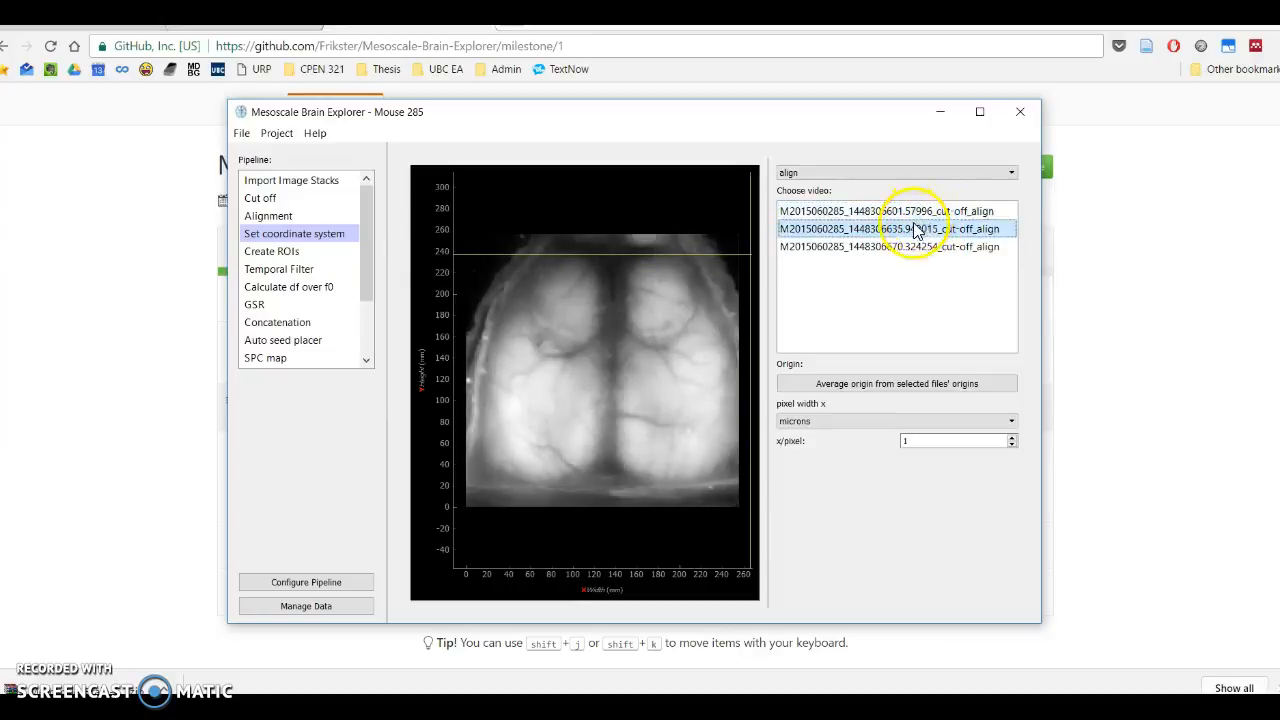
left_click(914, 214)
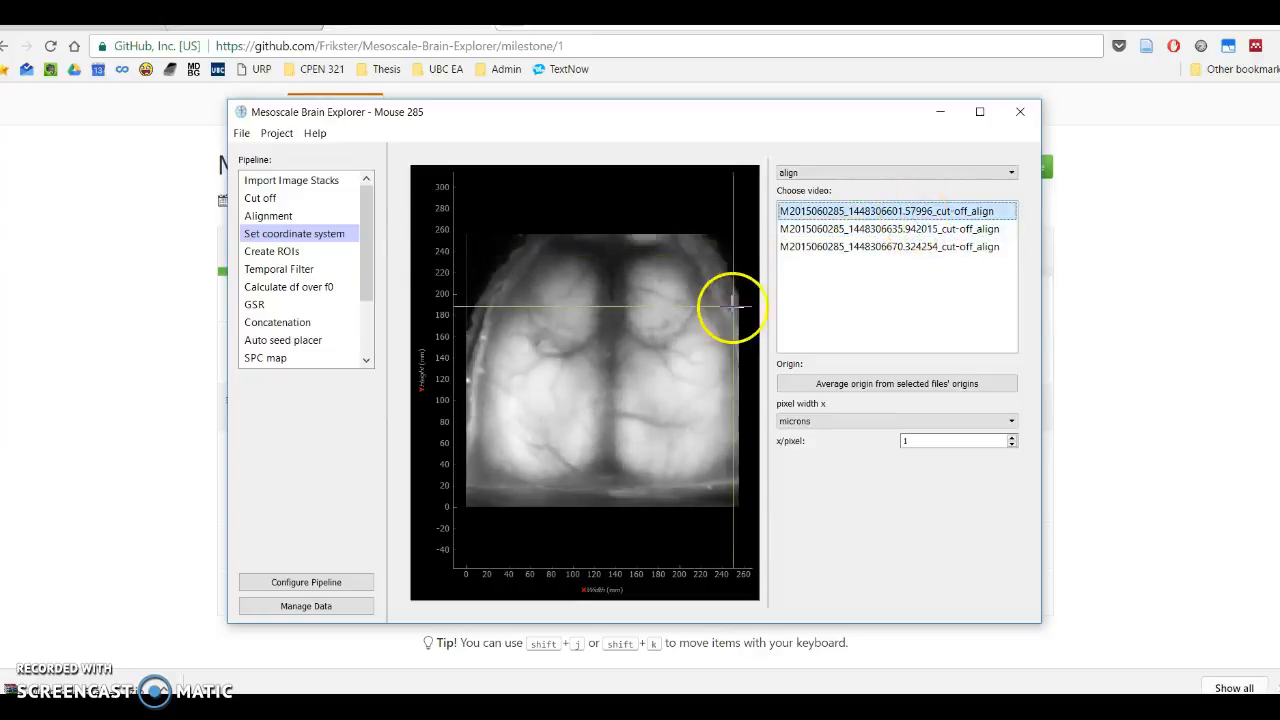
Step: Place the first aligned video's origin on the midline at about (134.4, 142.73) and check the other aligned videos
left_click(609, 356)
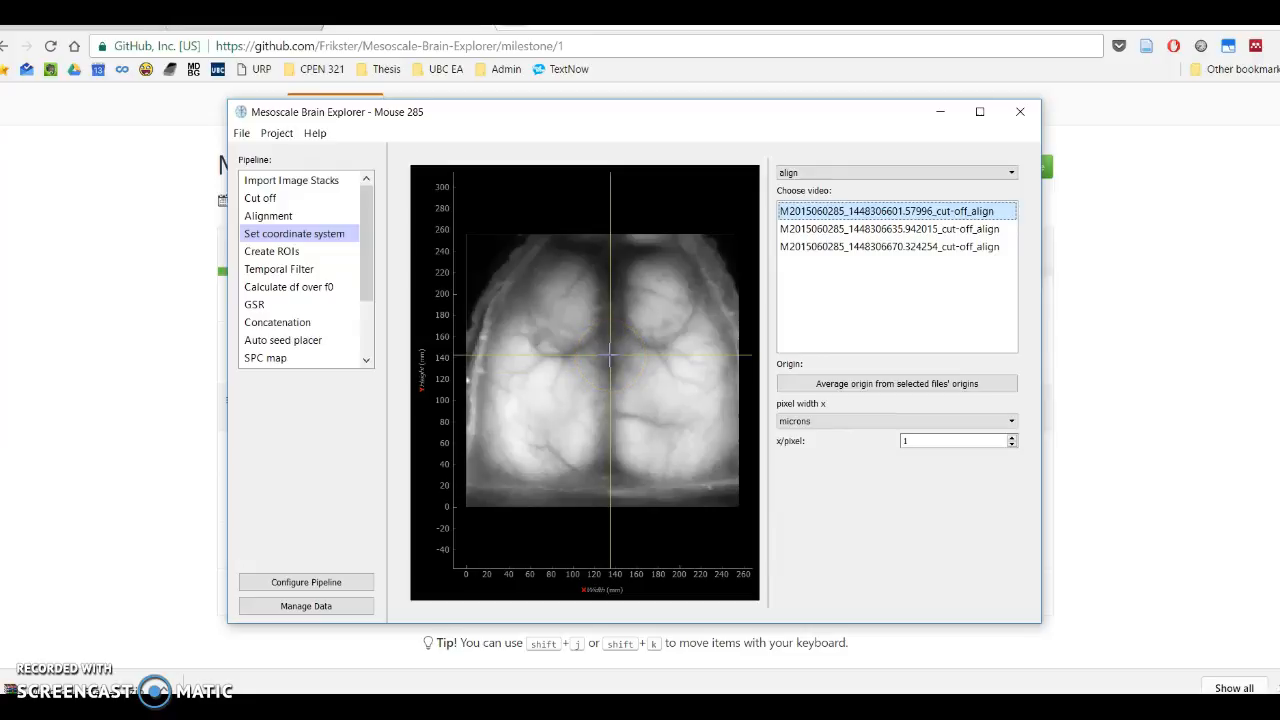
left_click(609, 353)
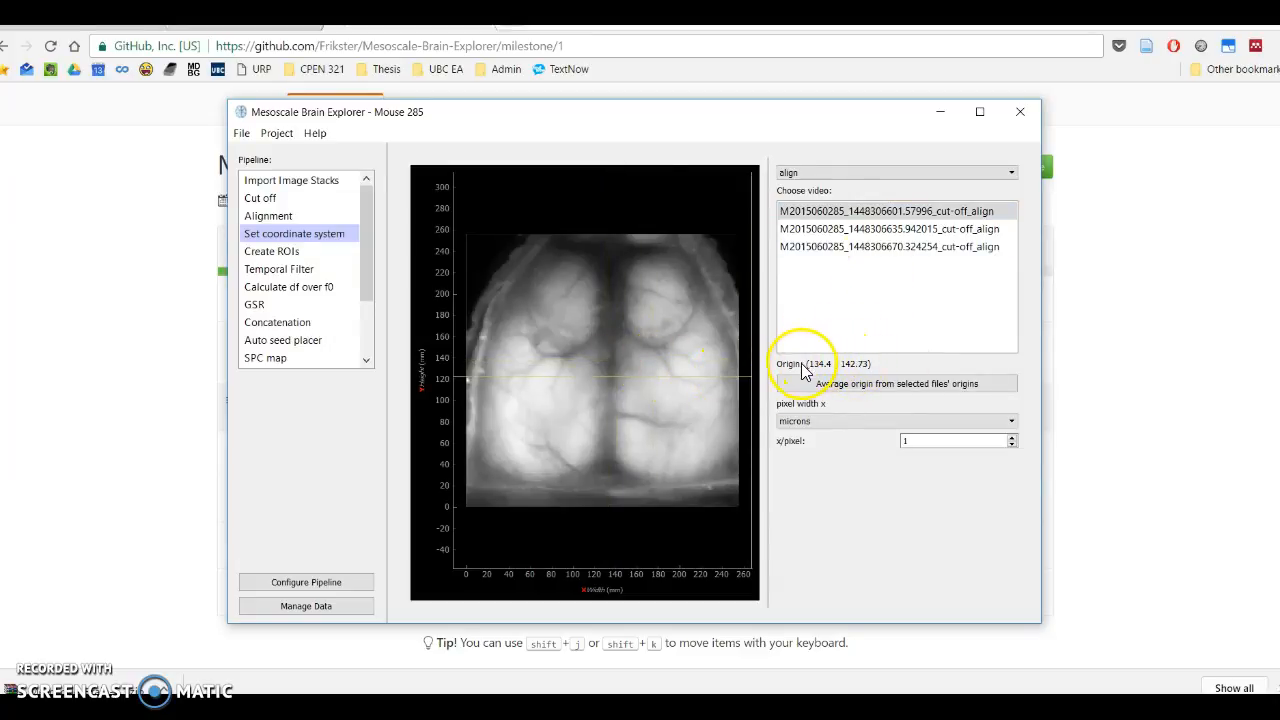
left_click(858, 247)
left_click(855, 229)
left_click(850, 212)
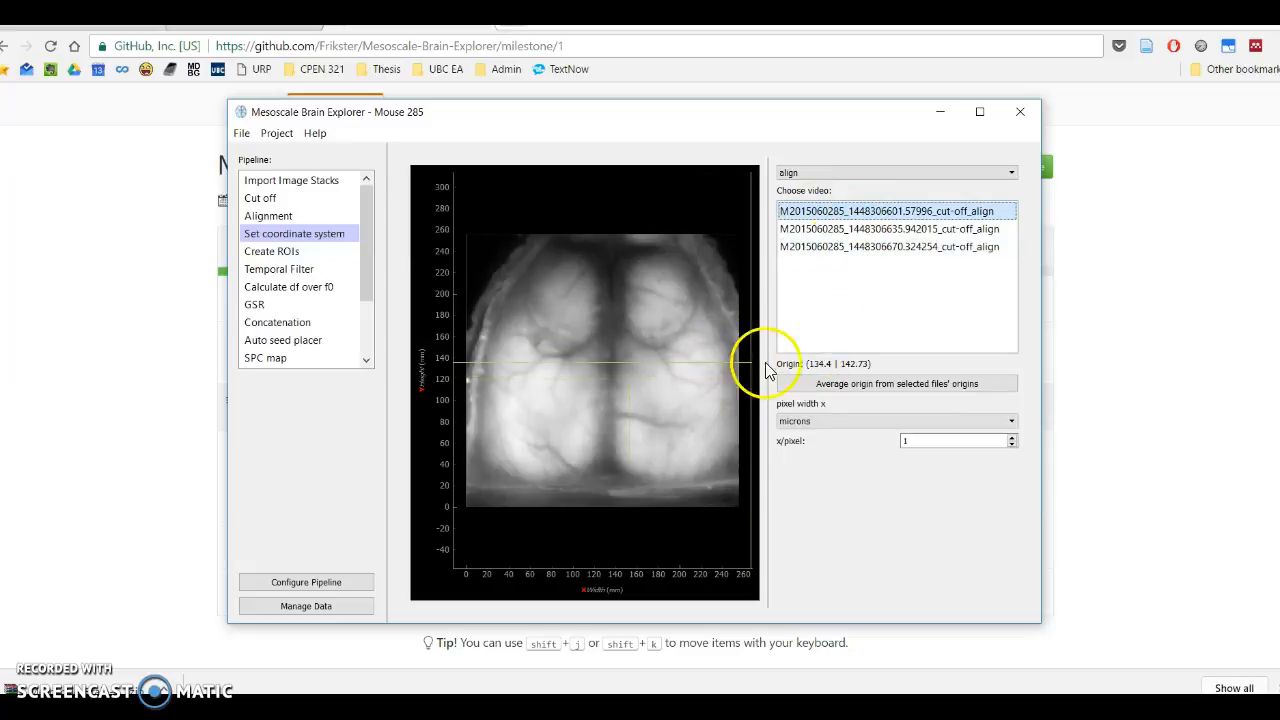
Step: Place the first aligned video's origin on the midline at about (132.48, 146.57) and compare it with the other aligned videos
left_click(607, 350)
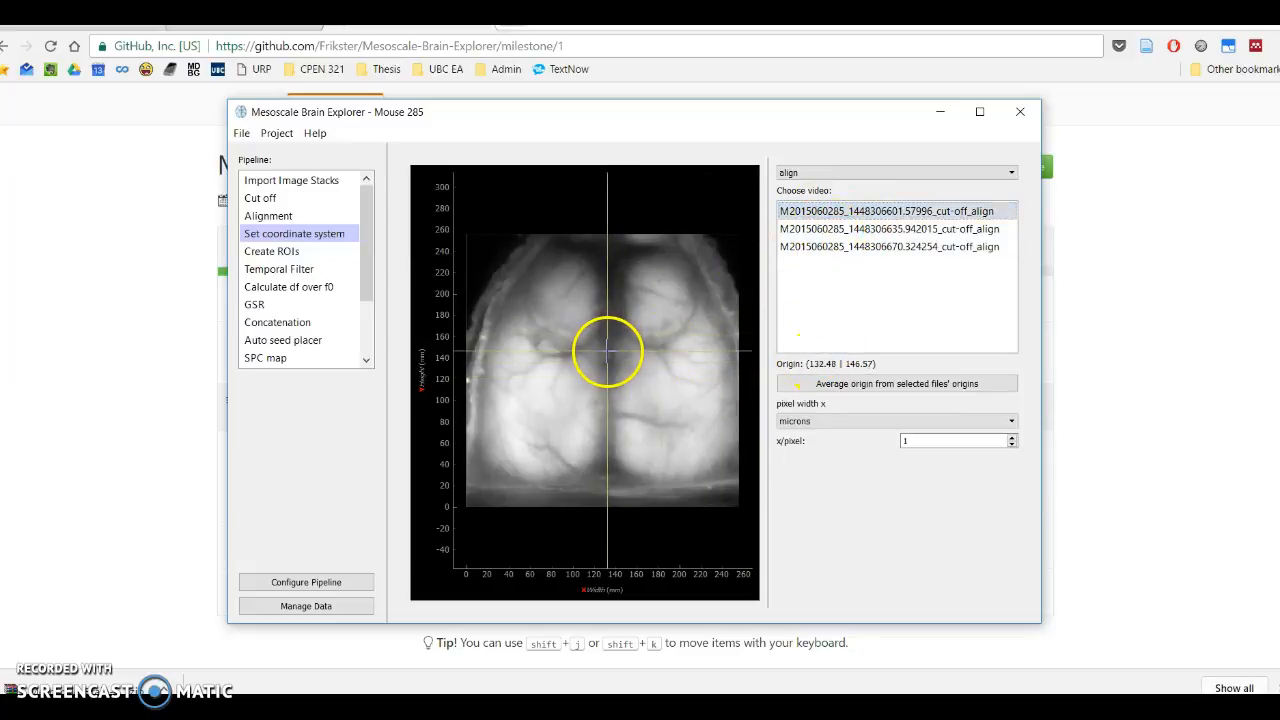
left_click(843, 213)
left_click(847, 231)
left_click(847, 247)
Step: Place midline origins on the second and third aligned videos, the third at about (135.68, 145.29)
left_click(846, 230)
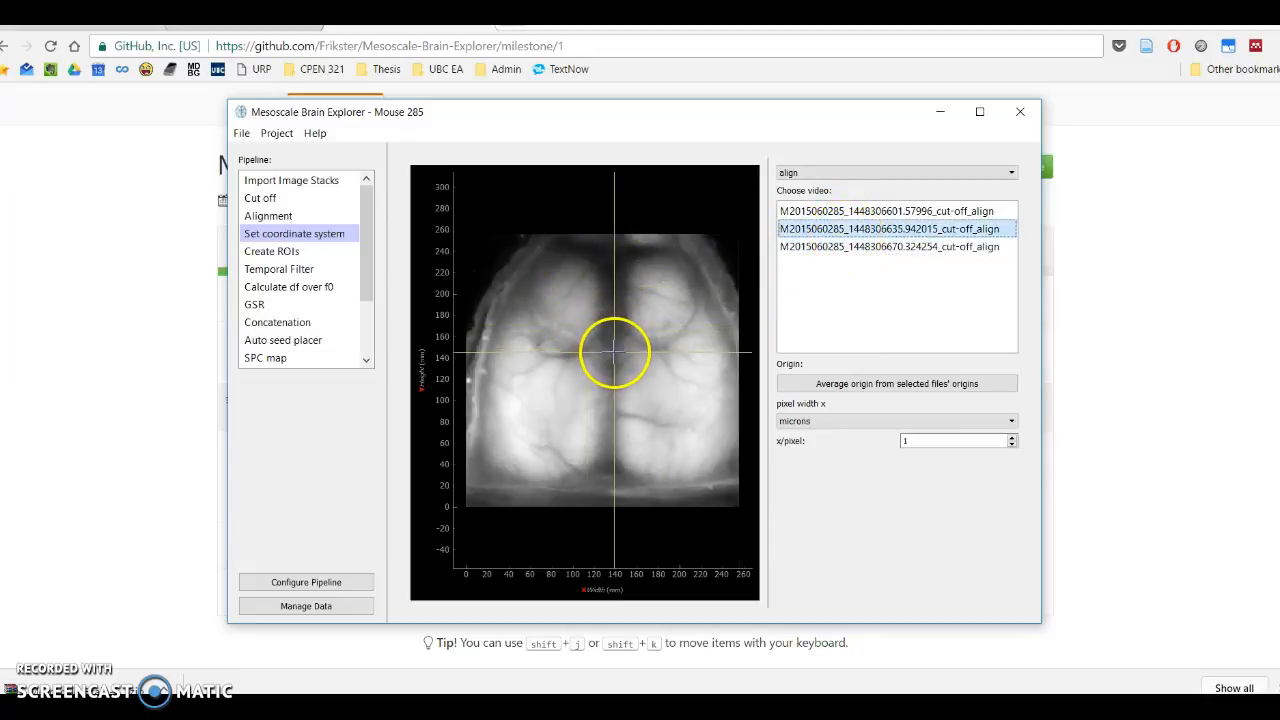
left_click(611, 354)
left_click(823, 247)
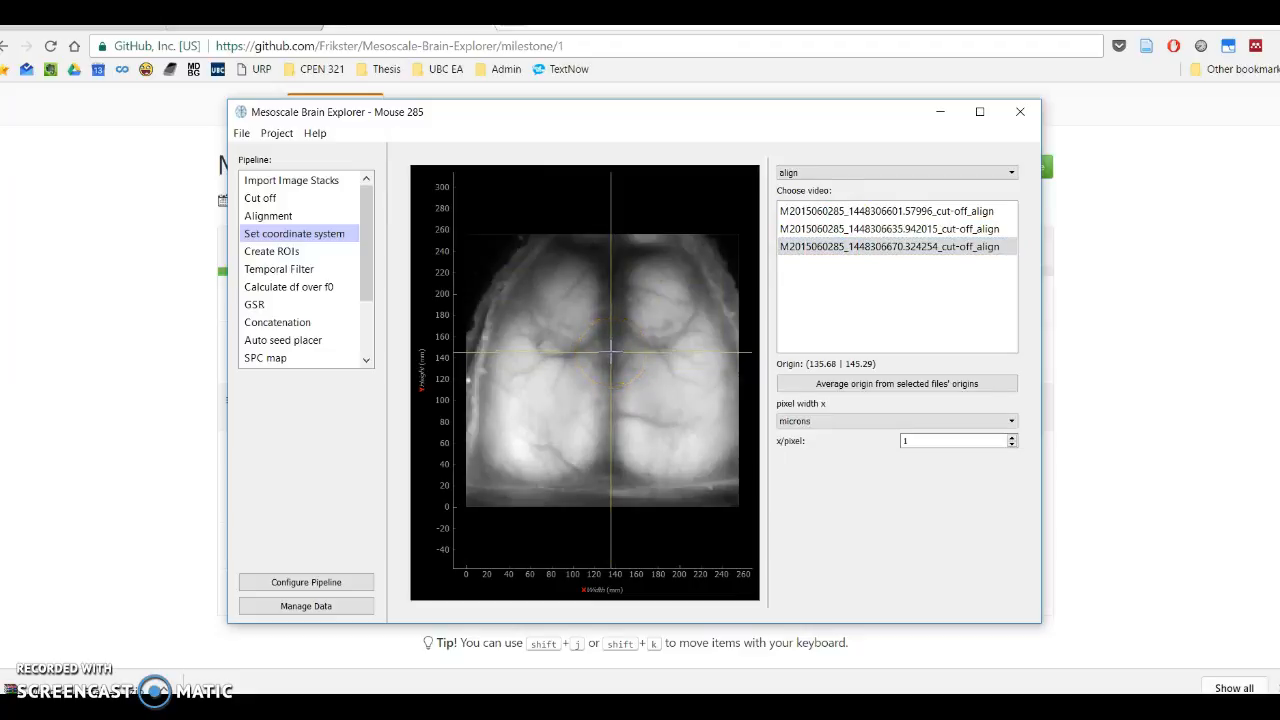
Step: Step back and forth through the three aligned videos to check their alignment and individual origins
left_click(874, 214)
key("Down")
key("Down")
key("Up")
key("Up")
key("Down")
key("Down")
key("Up")
key("Down")
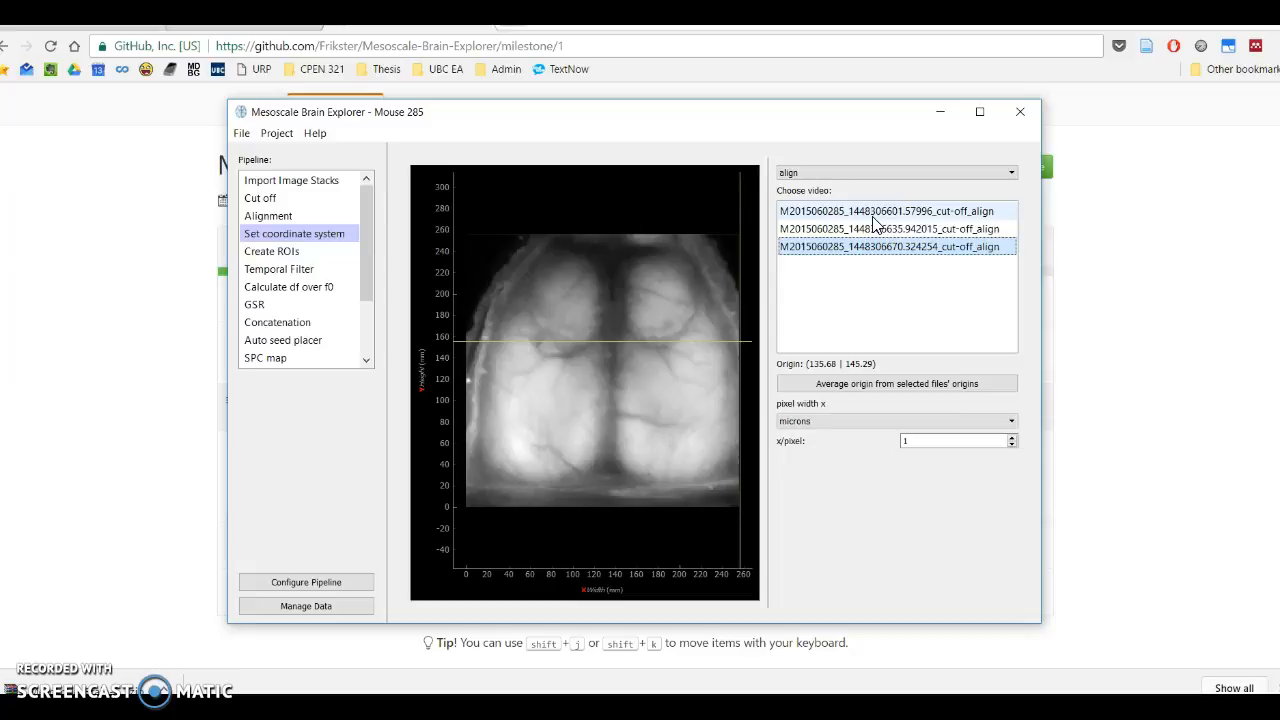
Step: Average the origins of all three aligned videos and check each video against the new coordinate system
left_click_drag(870, 213, 875, 247)
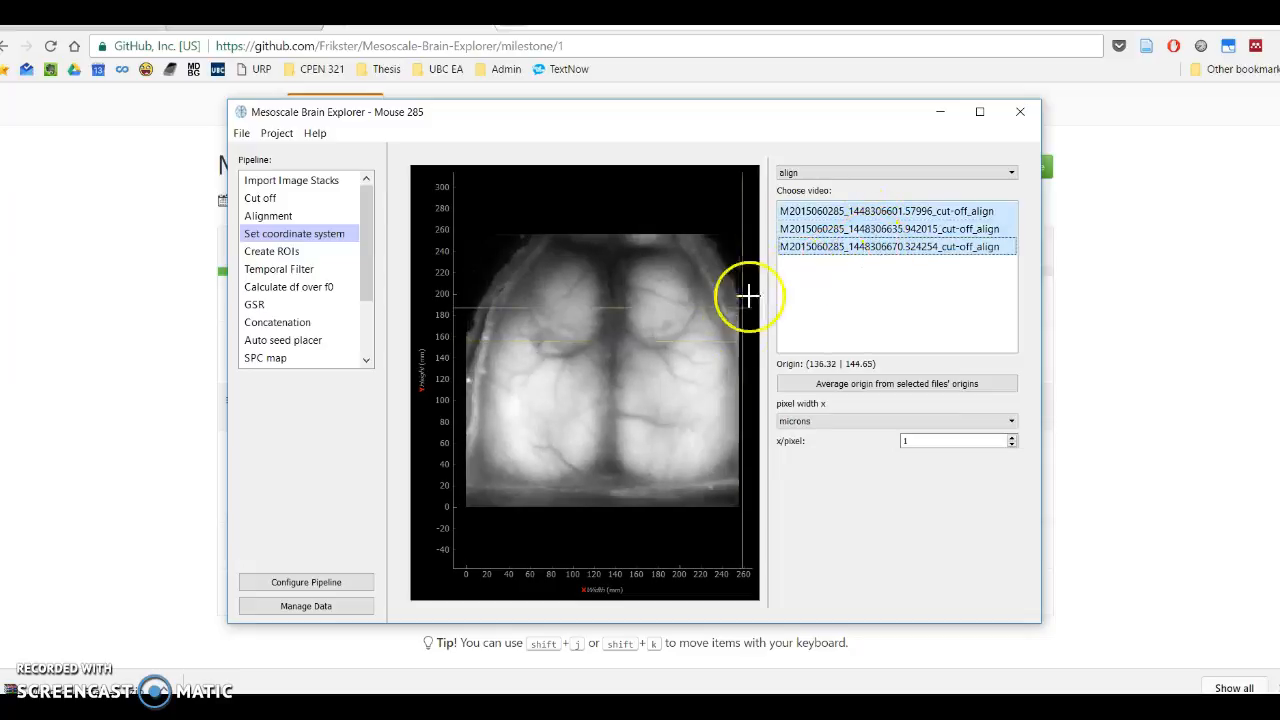
left_click(833, 388)
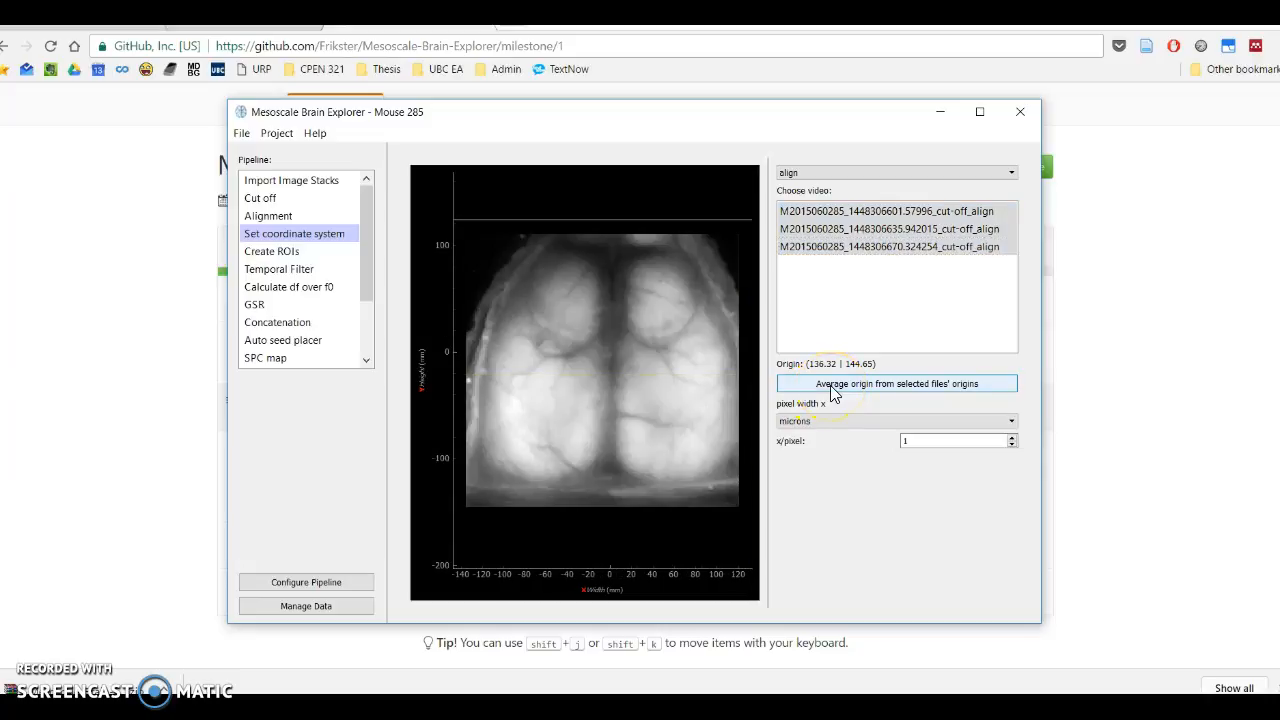
left_click(848, 247)
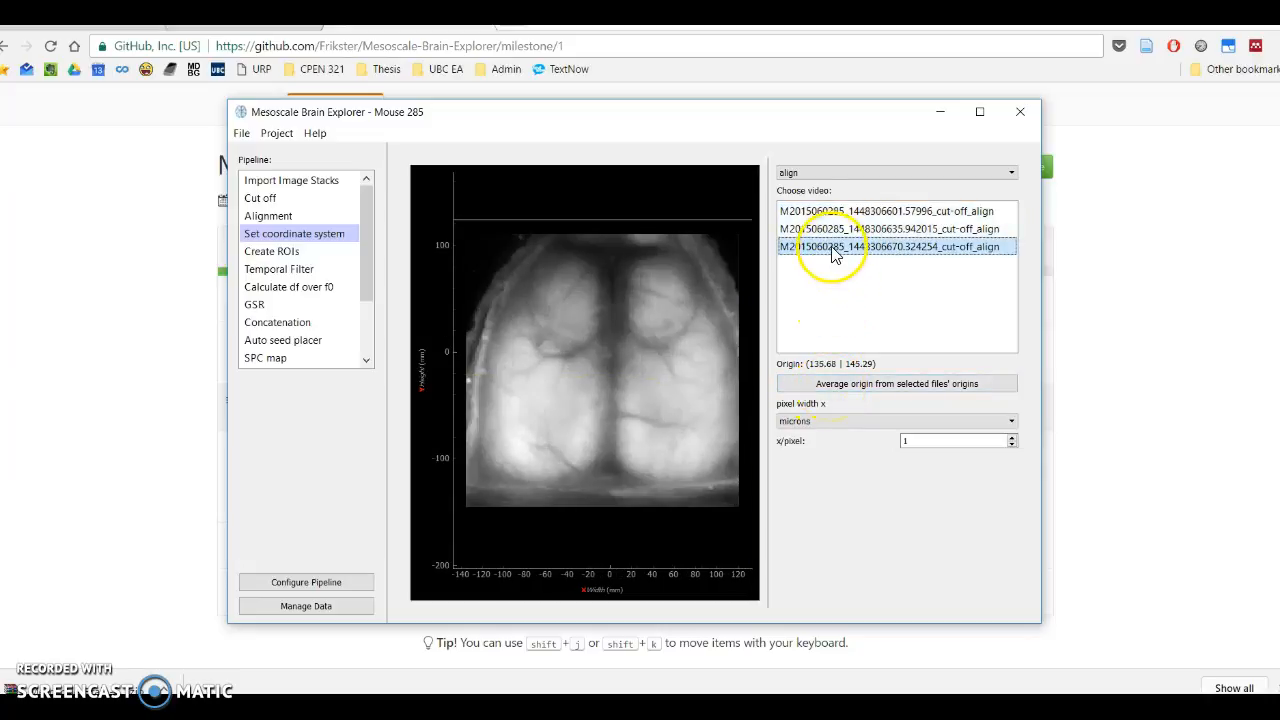
left_click(835, 229)
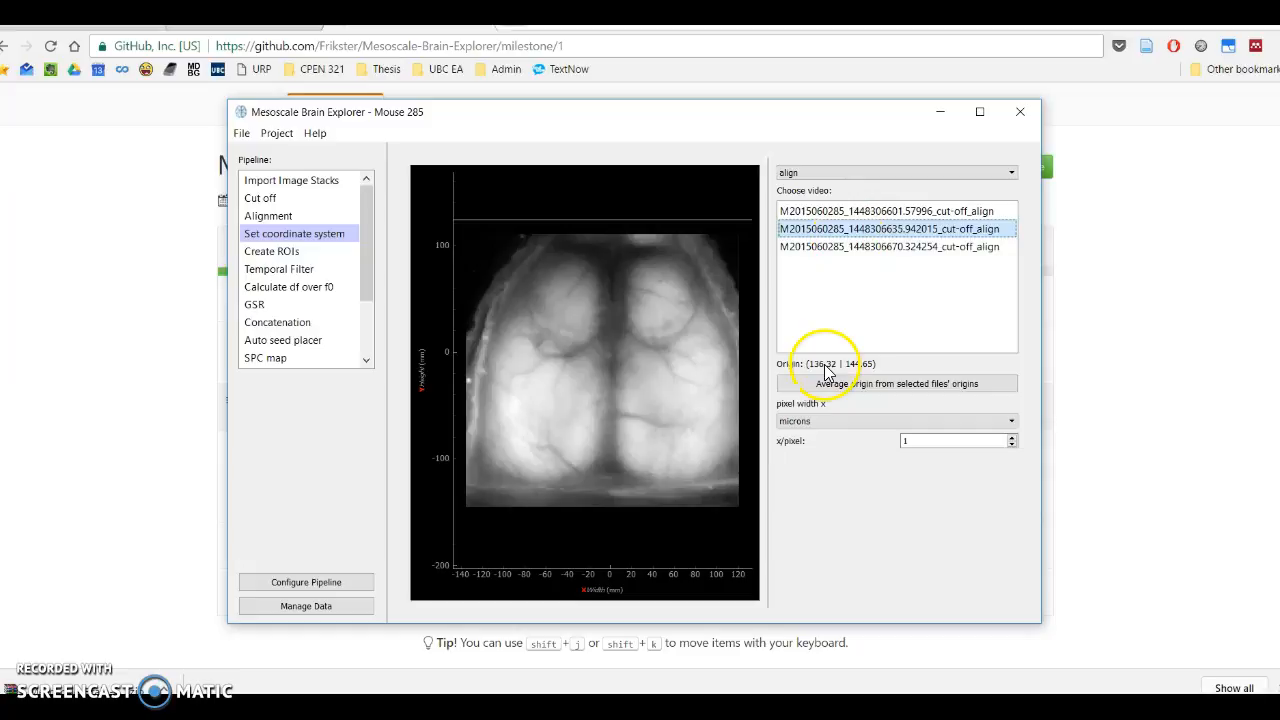
left_click(850, 211)
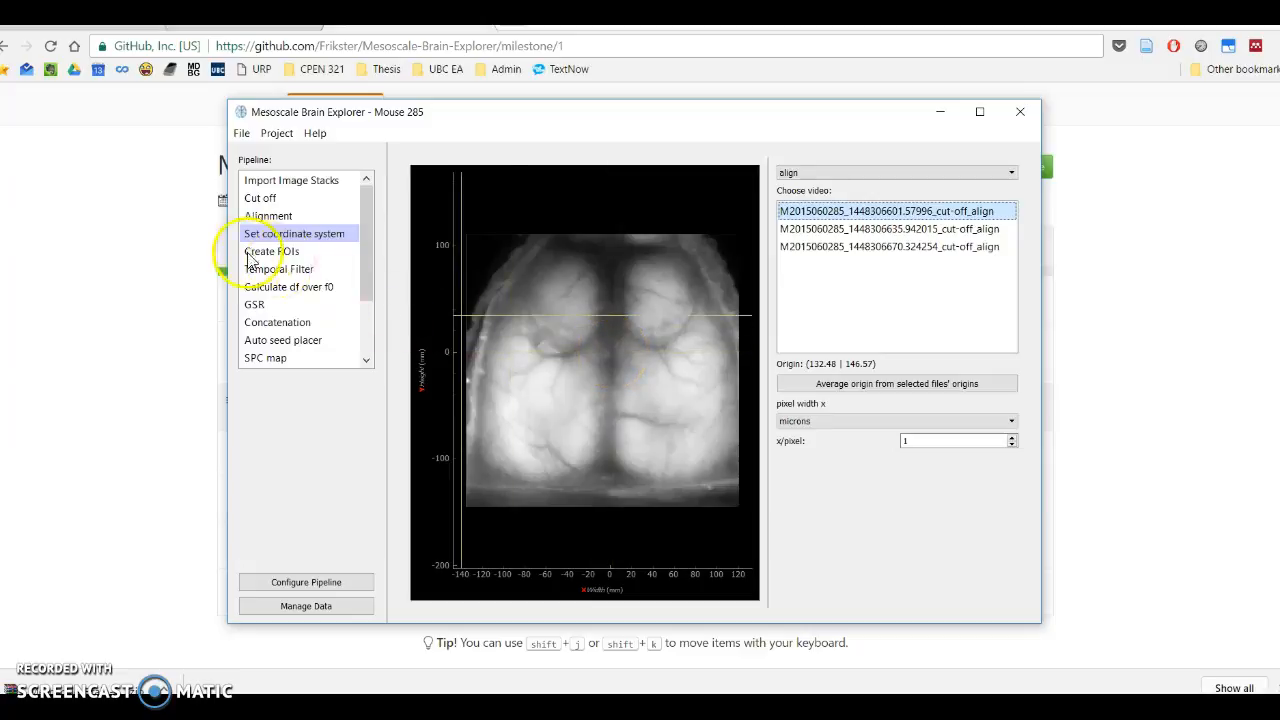
Step: Check the averaged origin in the Auto seed placer and Alignment stages, and return to Set coordinate system
scroll(300, 290, "down", 2)
left_click(283, 251)
left_click(268, 269)
left_click(283, 251)
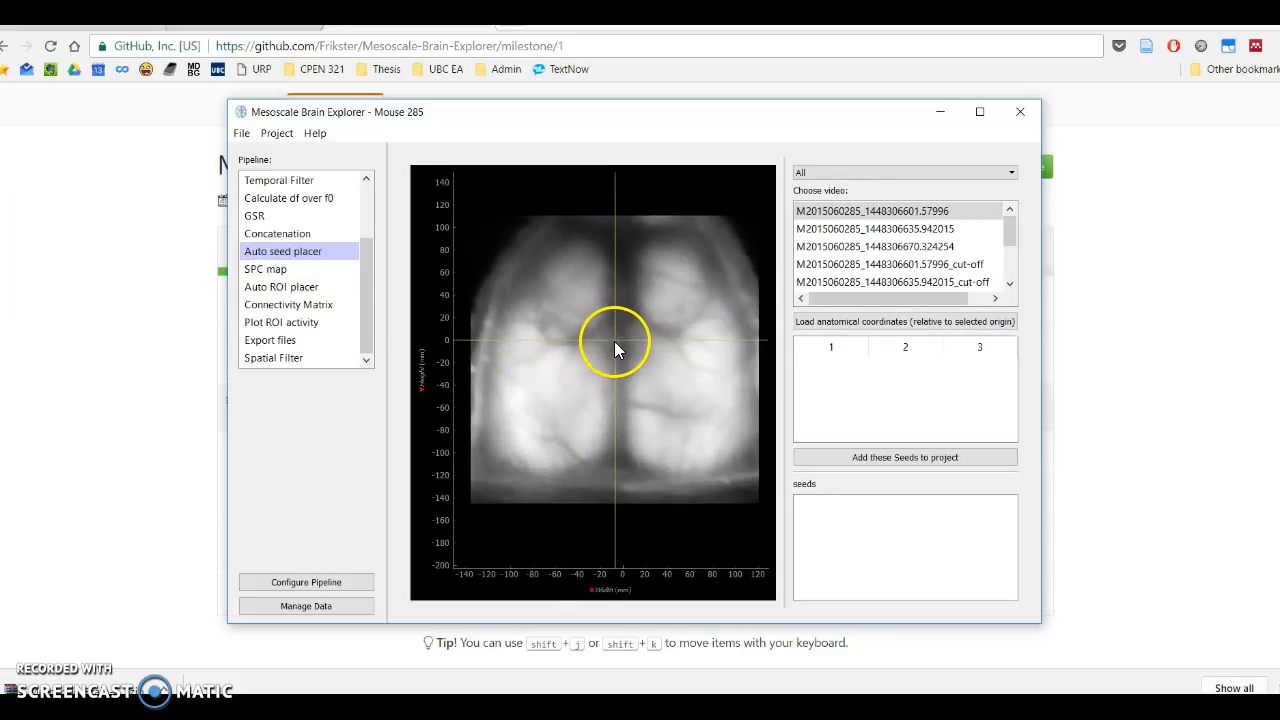
scroll(291, 214, "up", 2)
left_click(289, 216)
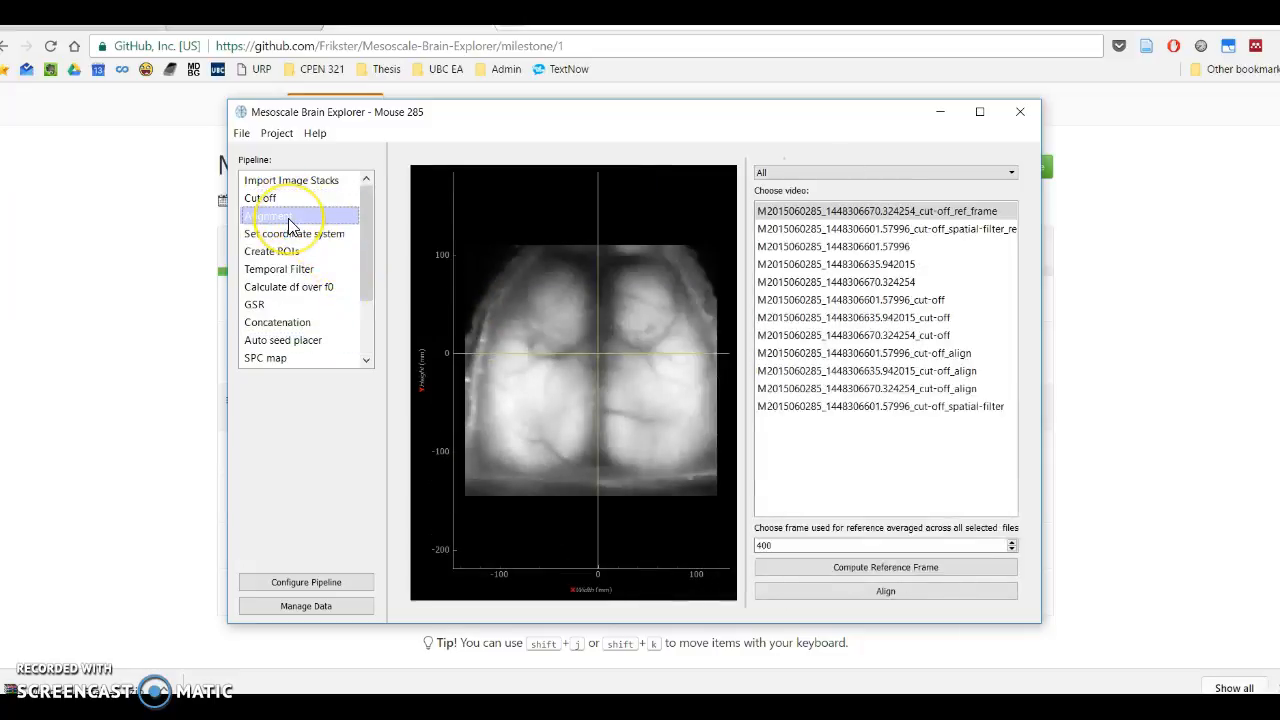
left_click(289, 233)
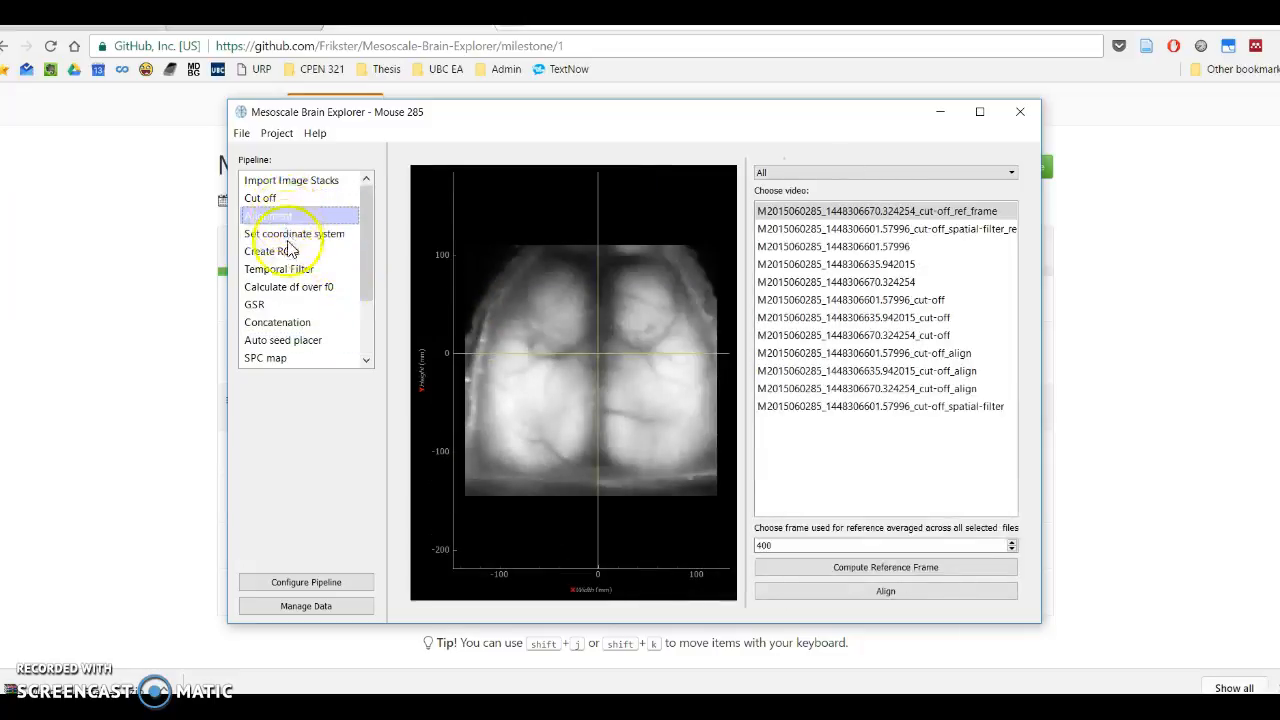
Step: Widen the settings pane and set the pixel width to 41 microns per pixel, with the whole rescaled brain image in view
left_click(801, 489)
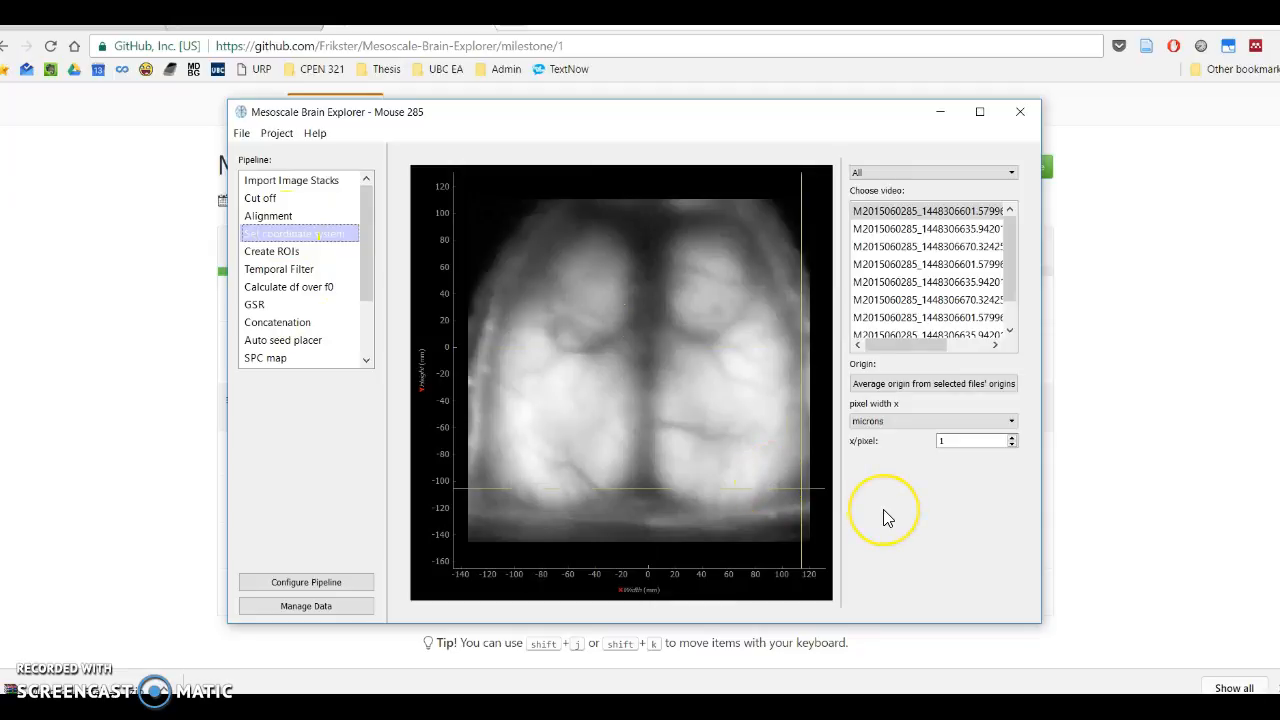
left_click(492, 566)
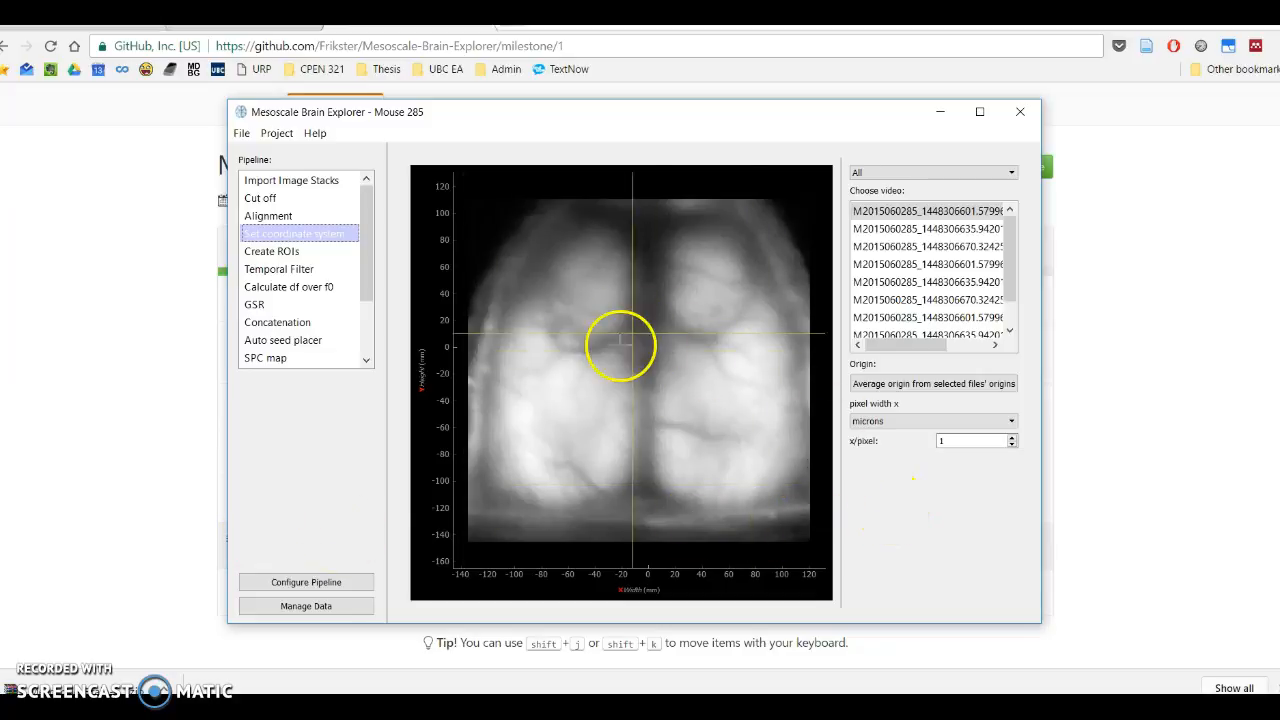
left_click_drag(840, 291, 826, 290)
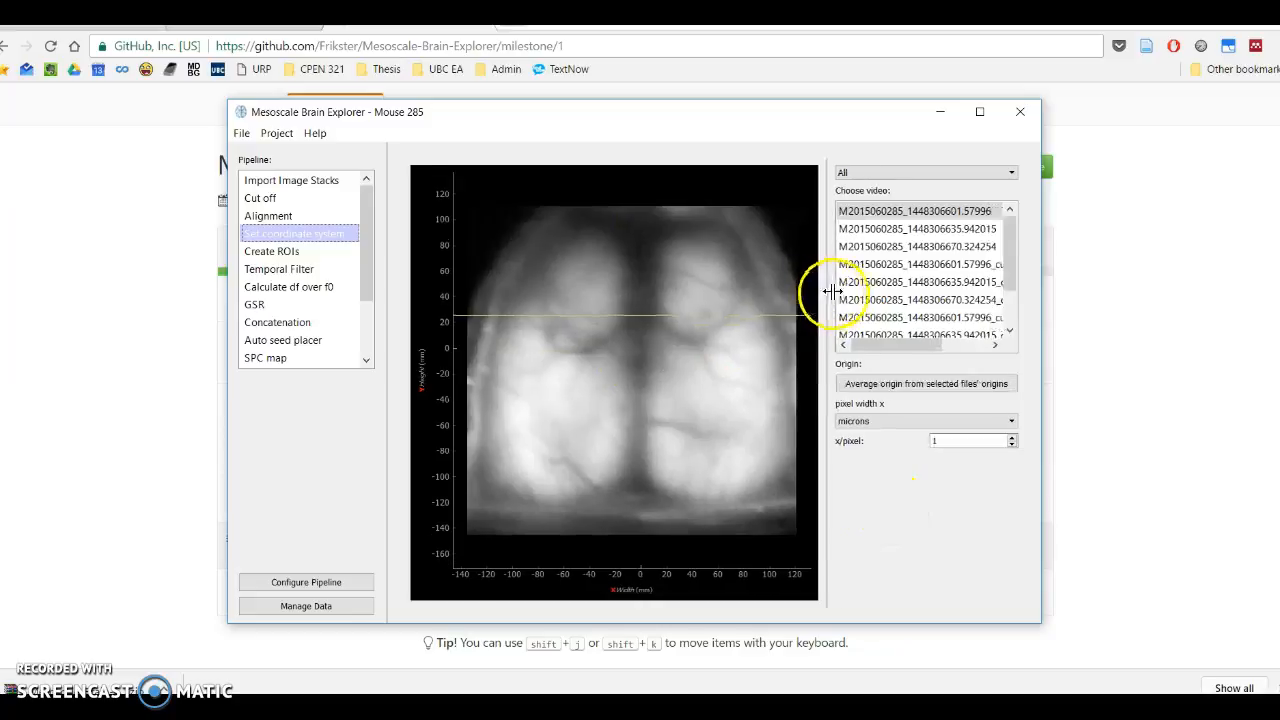
left_click_drag(637, 356, 643, 354)
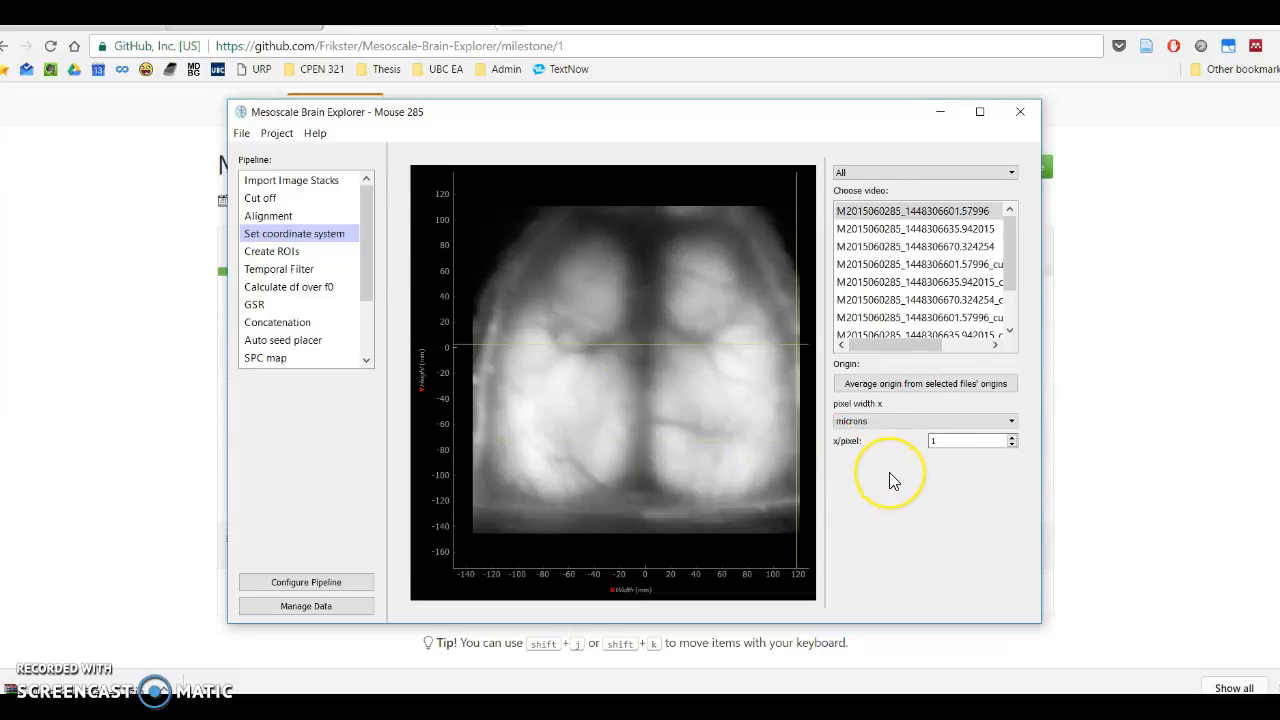
double_click(943, 441)
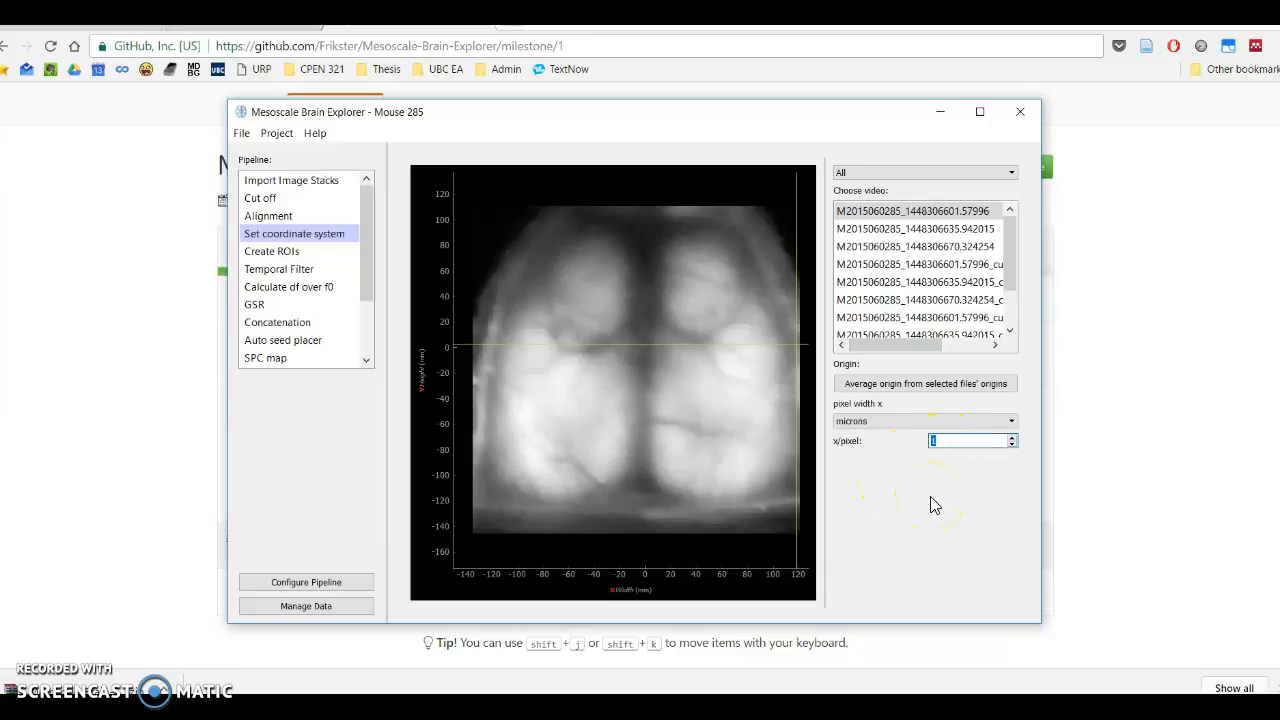
type("41")
left_click_drag(755, 493, 652, 475)
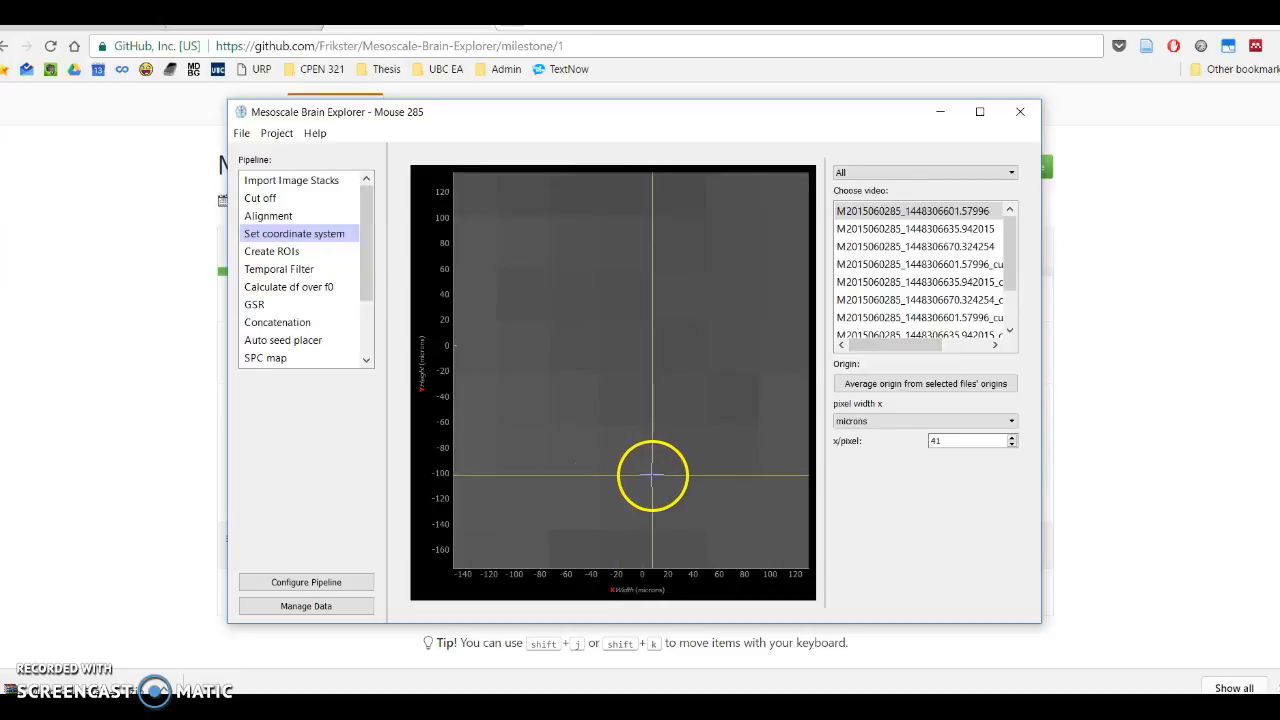
left_click(862, 424)
left_click(868, 429)
left_click(626, 421)
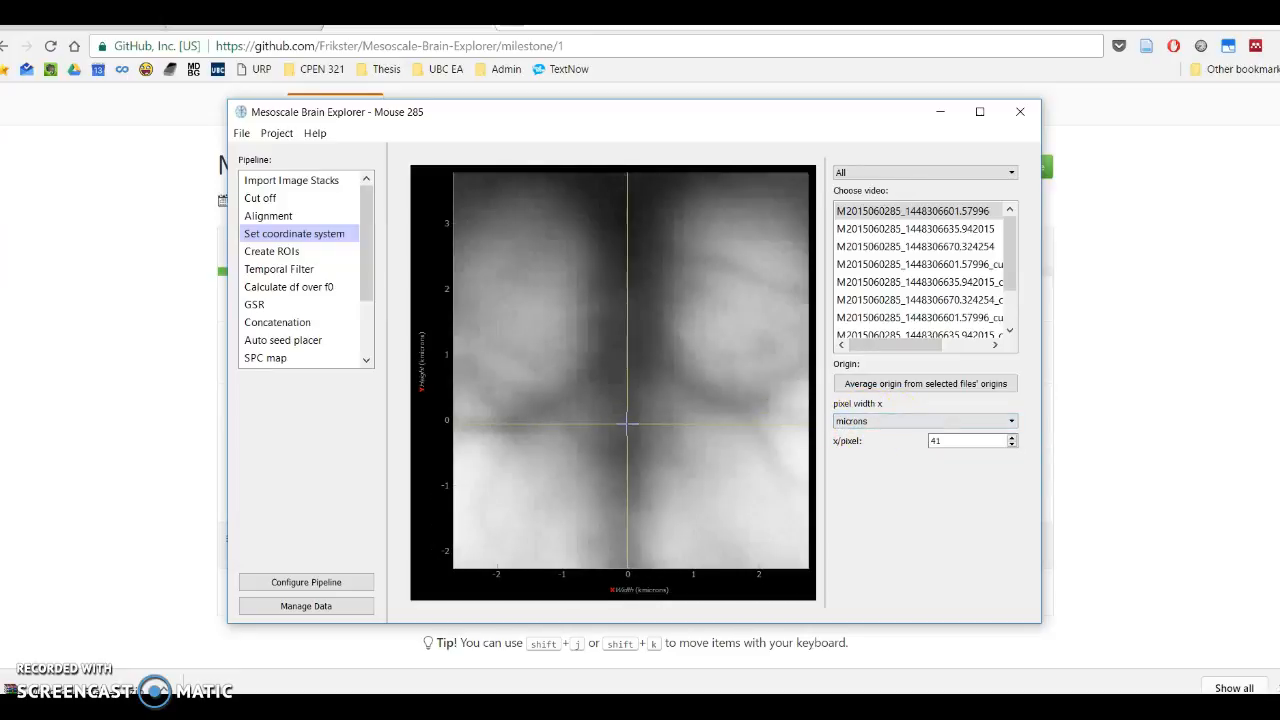
mouse_move(628, 424)
left_mouse_down()
mouse_move(640, 412)
mouse_move(623, 380)
mouse_move(625, 414)
mouse_move(600, 420)
mouse_move(653, 430)
mouse_move(634, 411)
mouse_move(600, 423)
mouse_move(621, 412)
left_mouse_up()
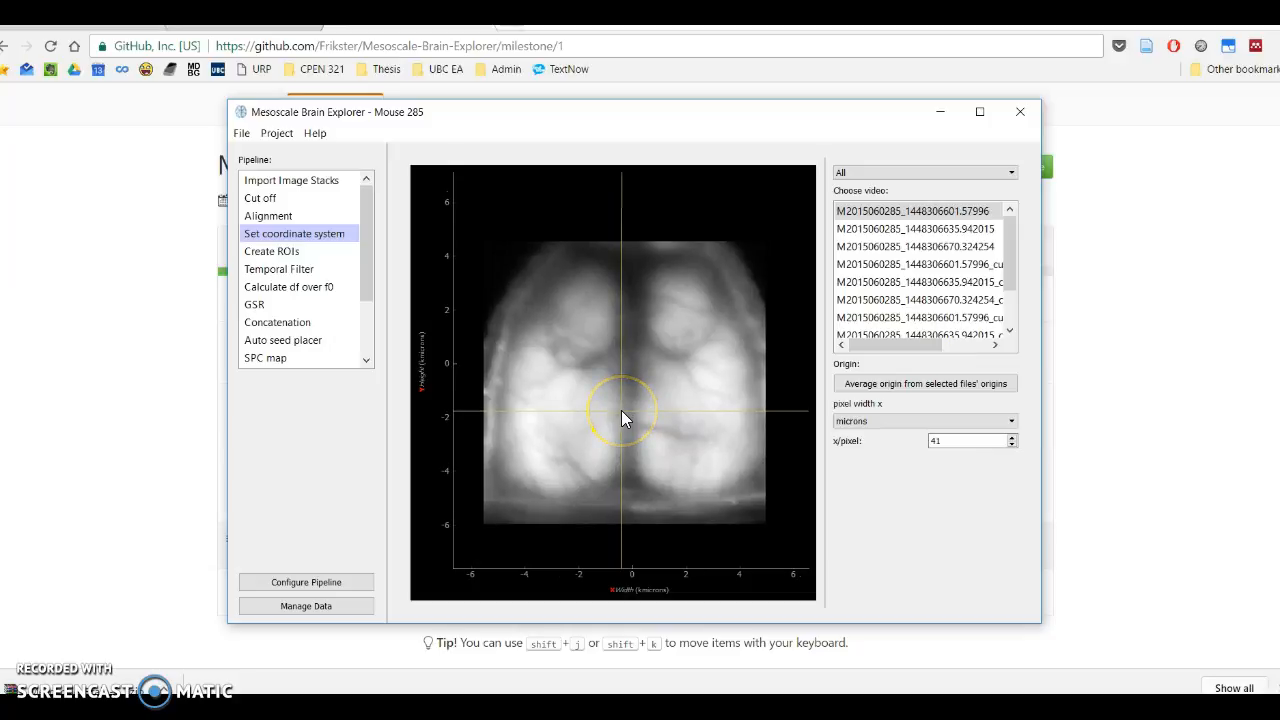
left_click_drag(621, 418, 890, 497)
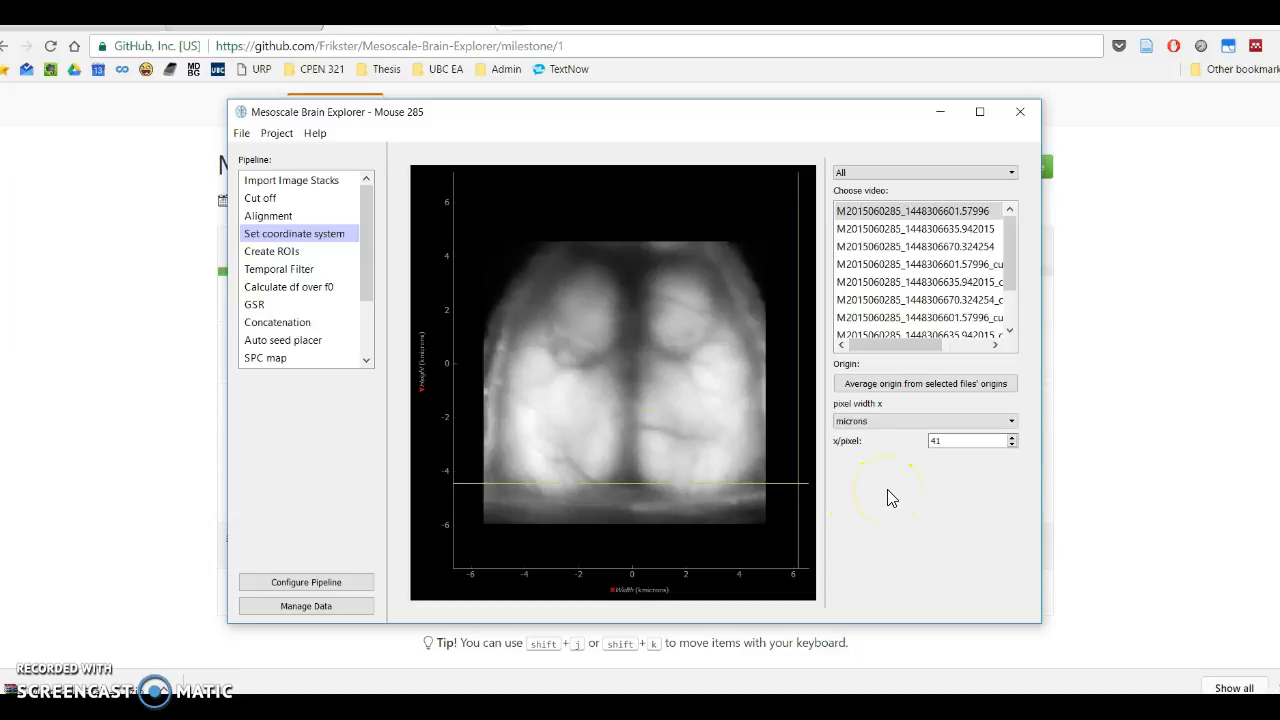
left_click(878, 423)
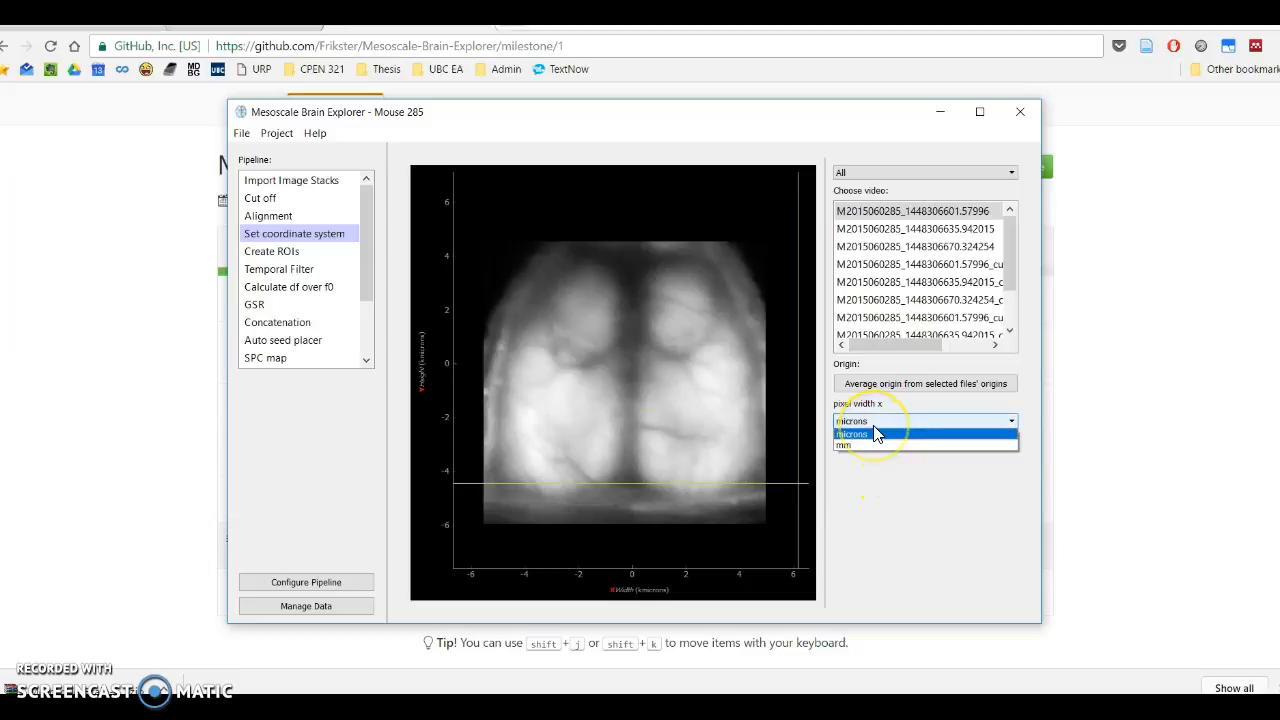
left_click(875, 445)
left_click(875, 423)
left_click(875, 435)
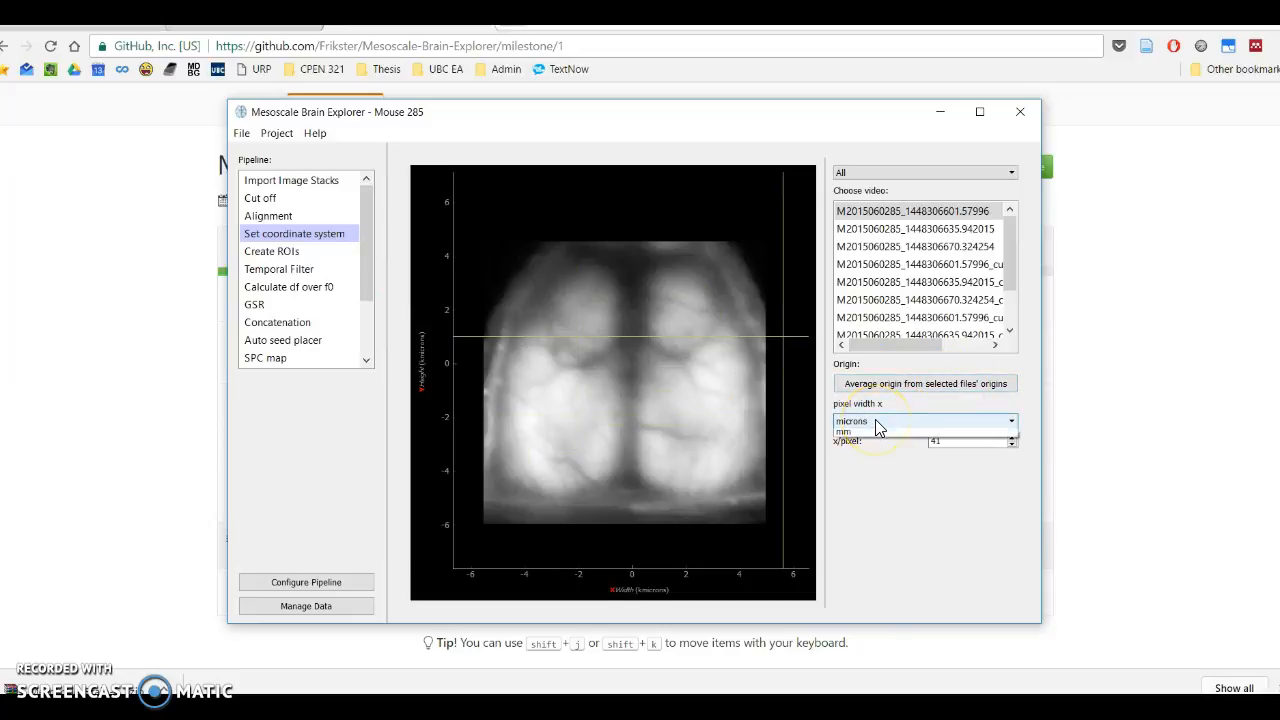
left_click(860, 427)
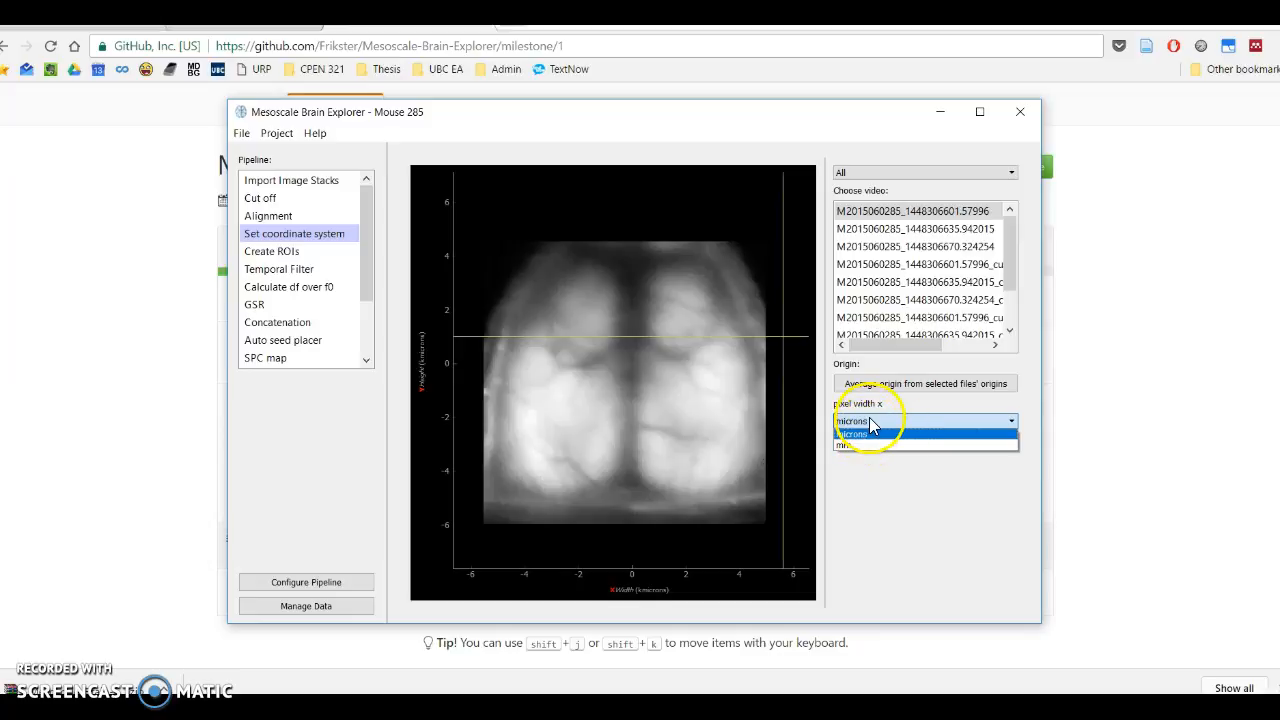
left_click(866, 433)
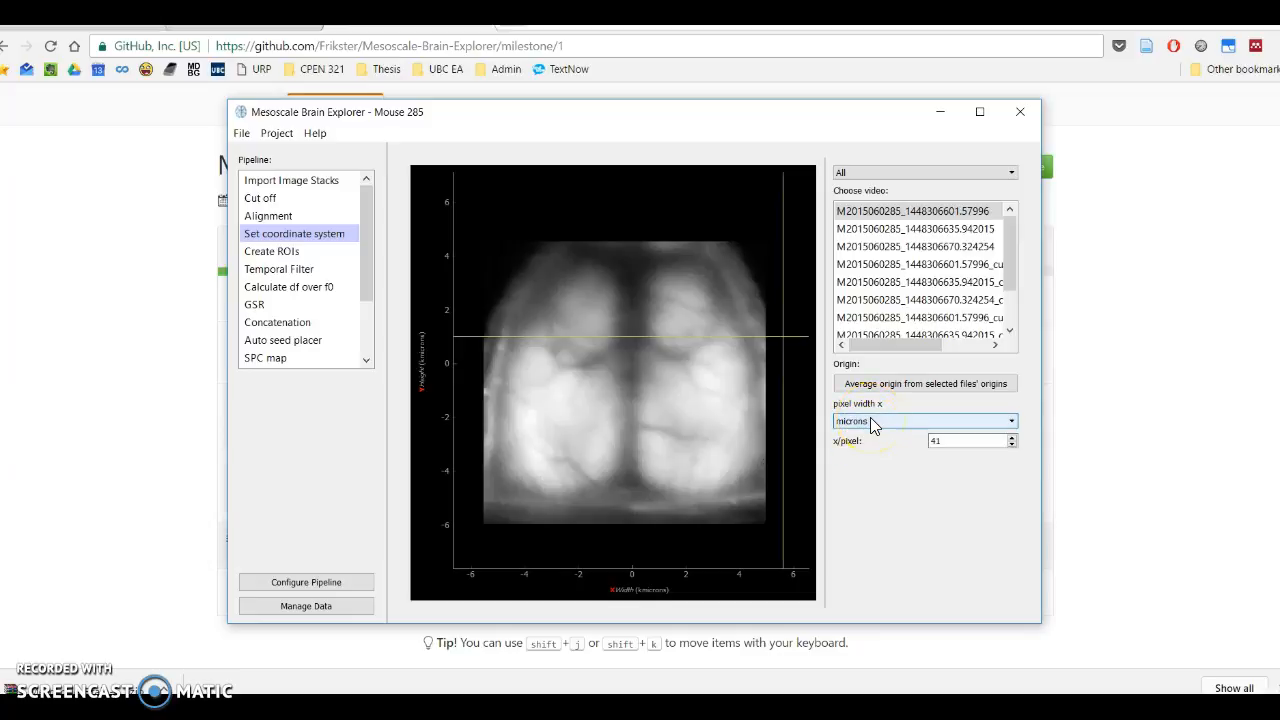
left_click(875, 425)
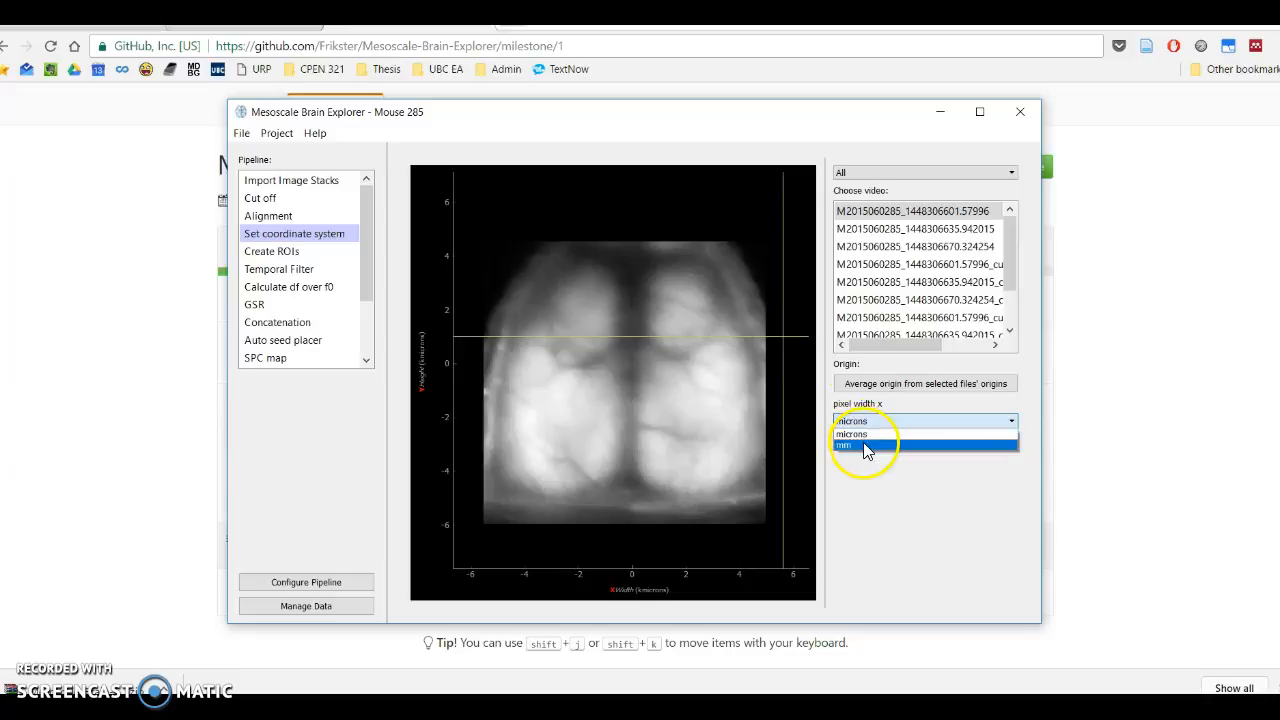
left_click(875, 437)
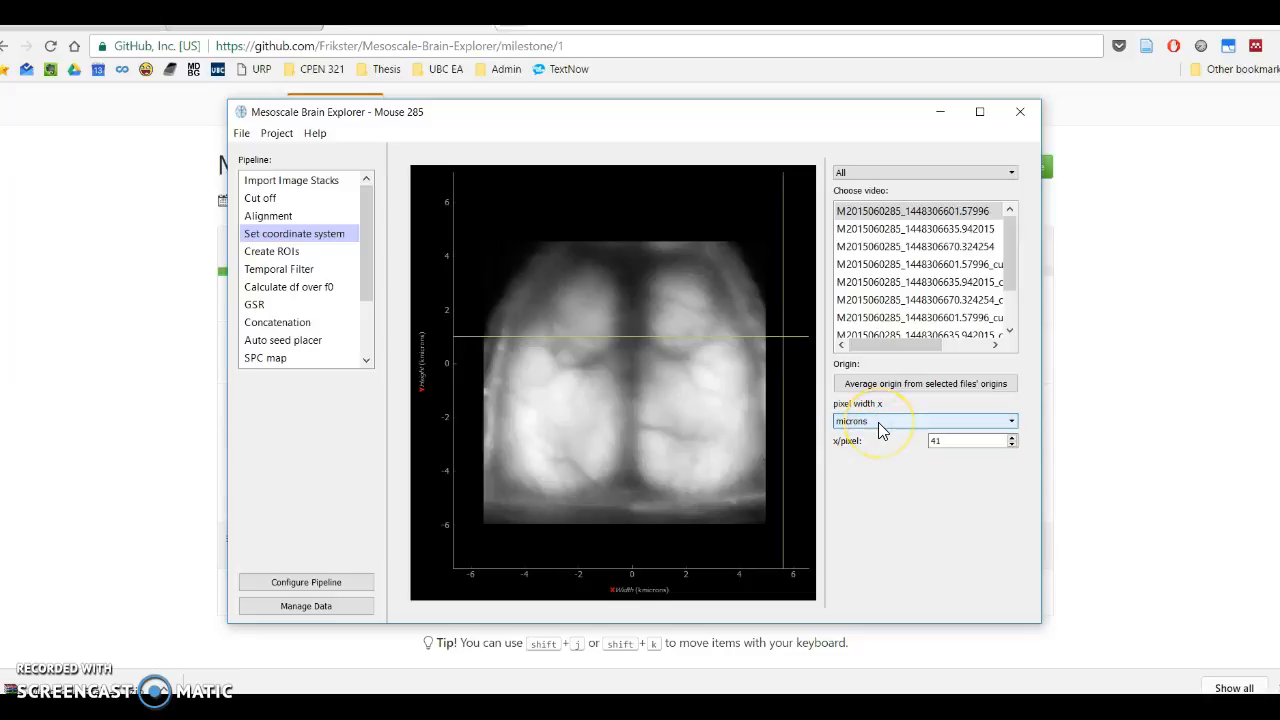
left_click(880, 426)
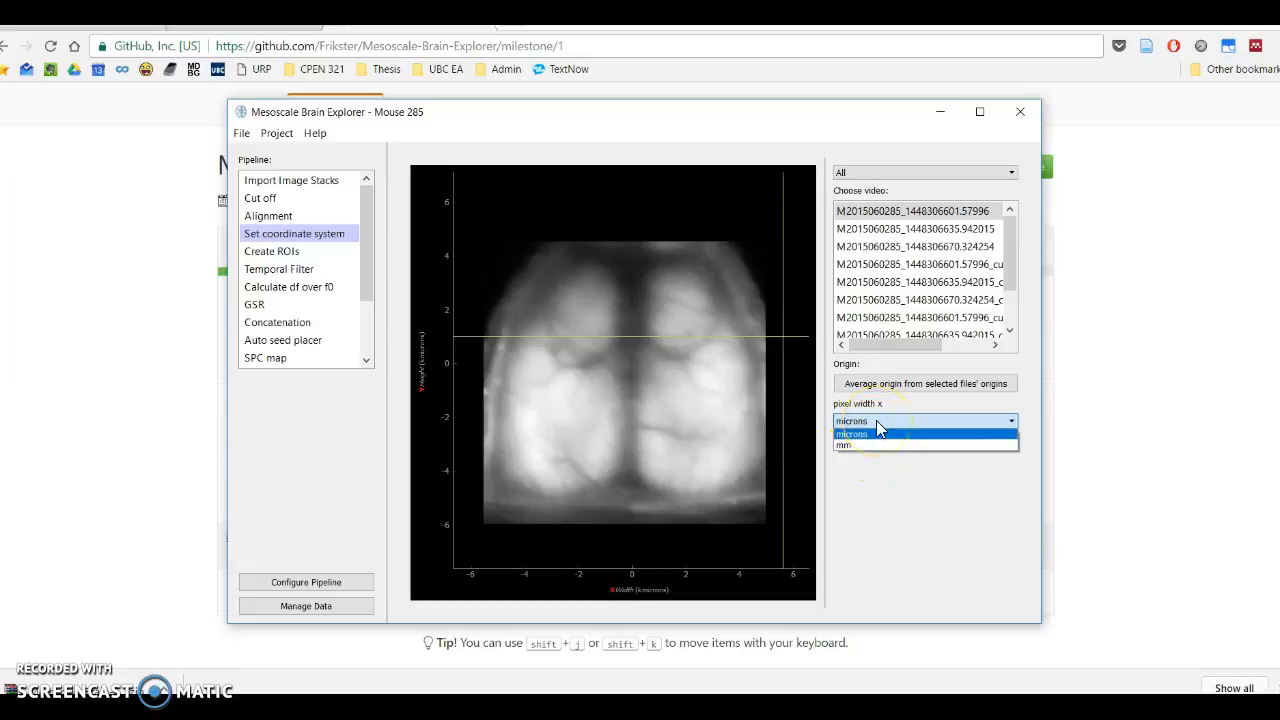
left_click(876, 424)
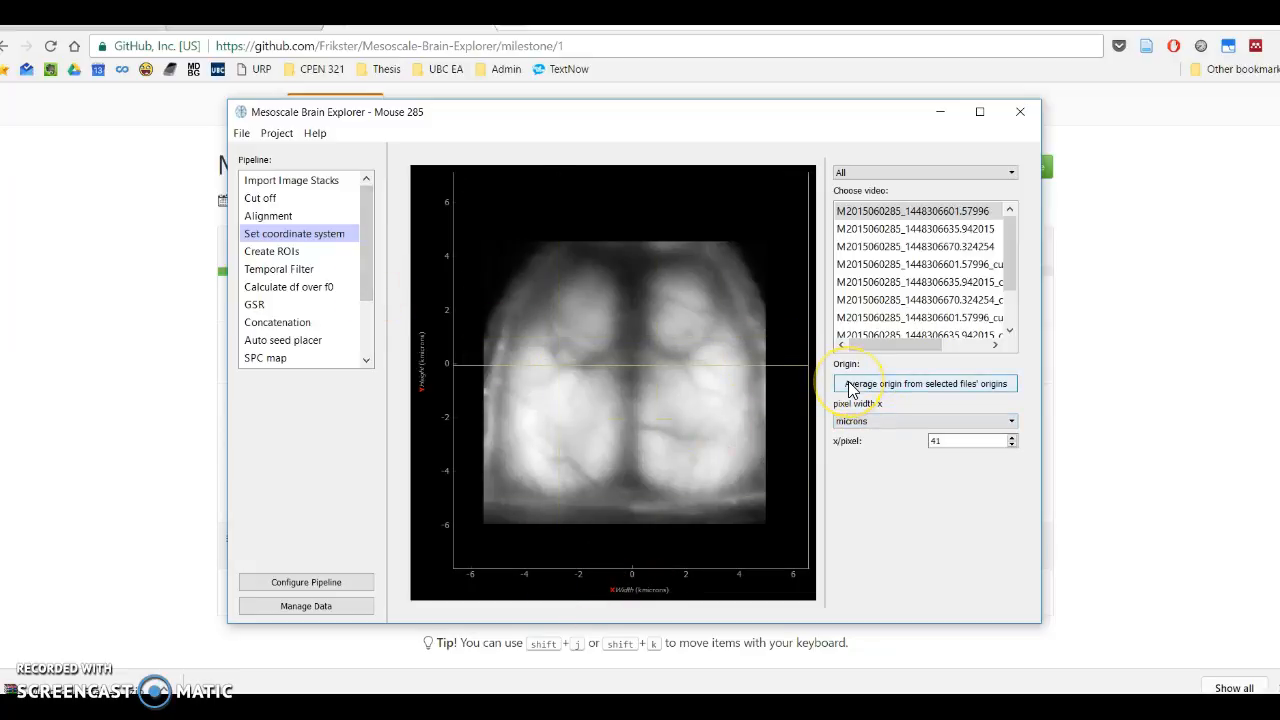
left_click(866, 424)
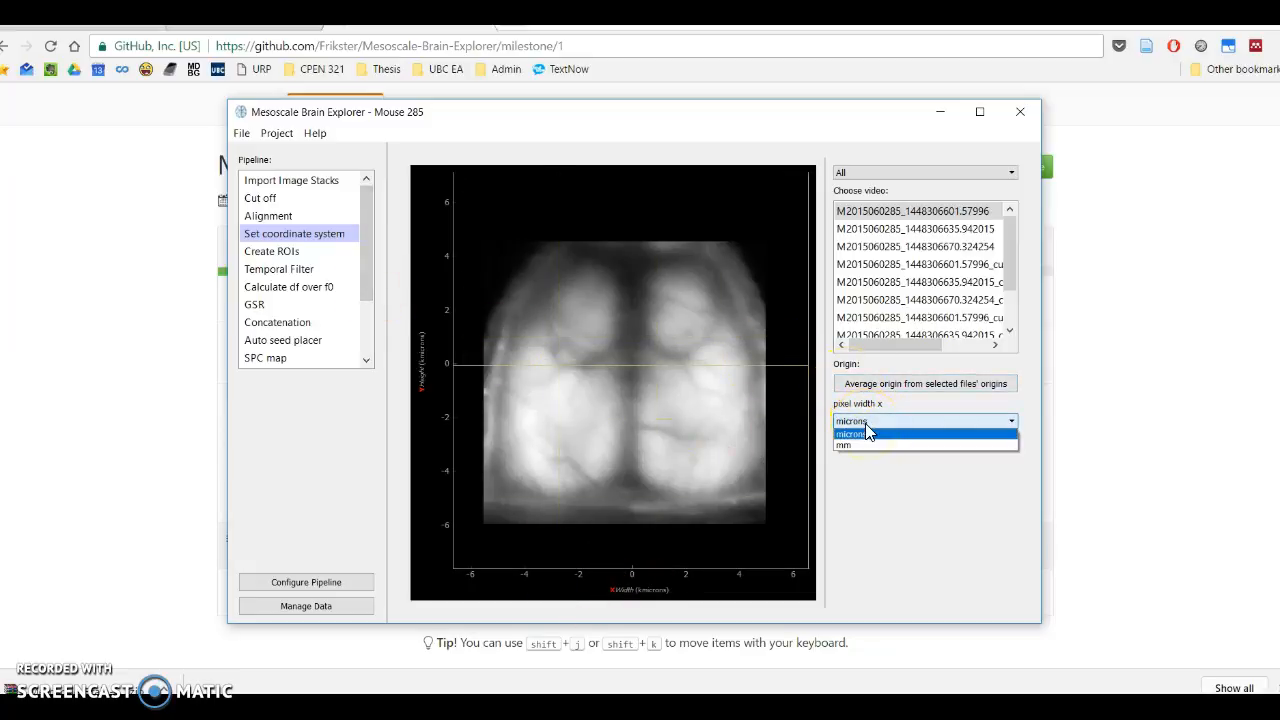
left_click(852, 434)
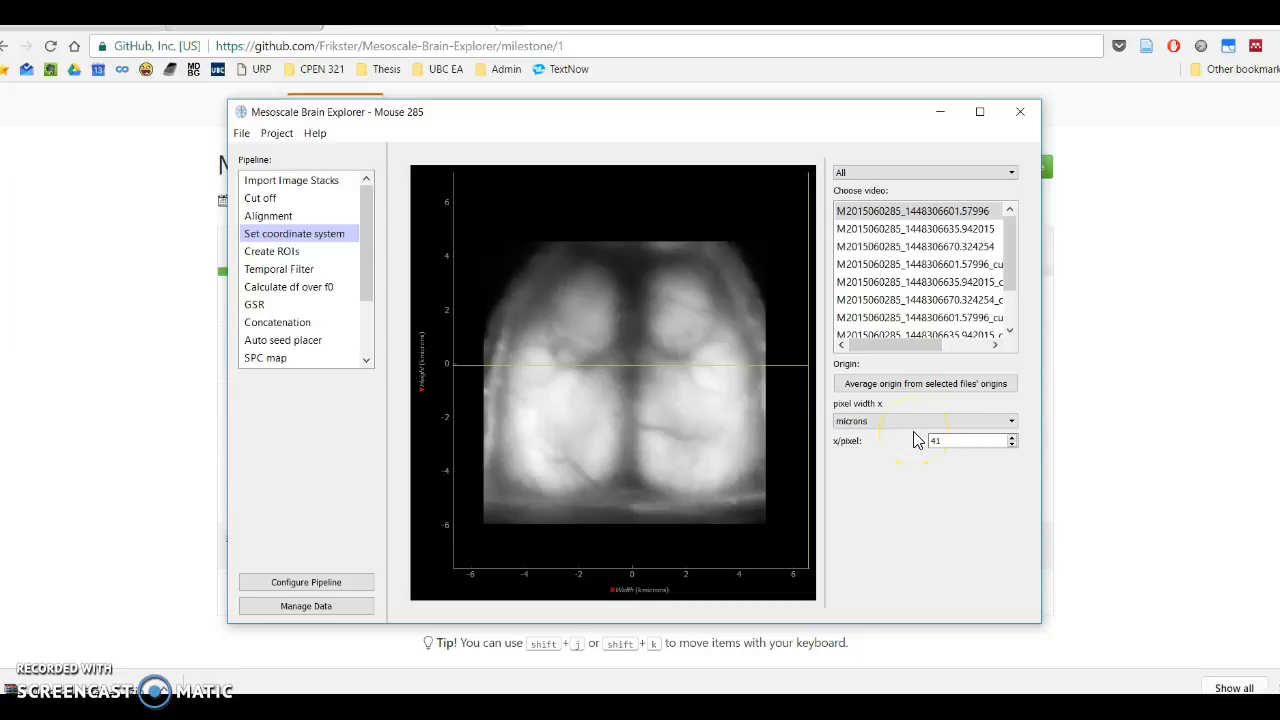
left_click_drag(680, 388, 621, 415)
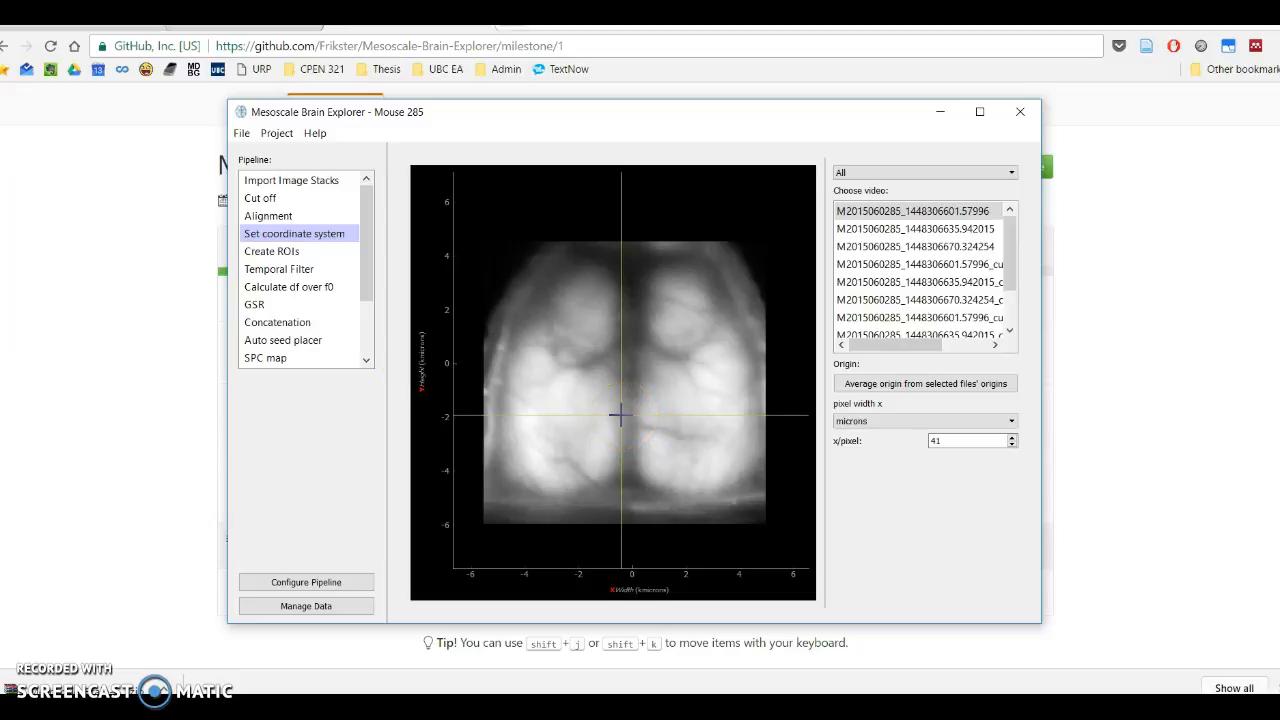
left_click(877, 420)
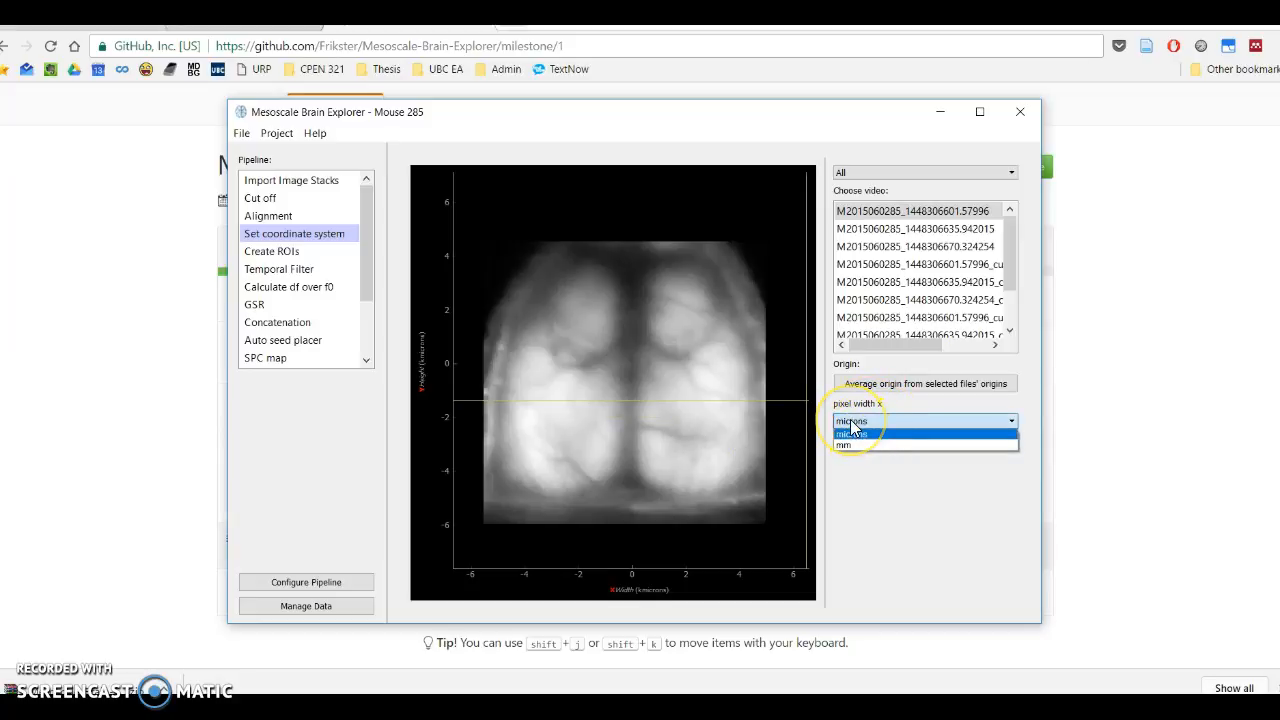
left_click(852, 432)
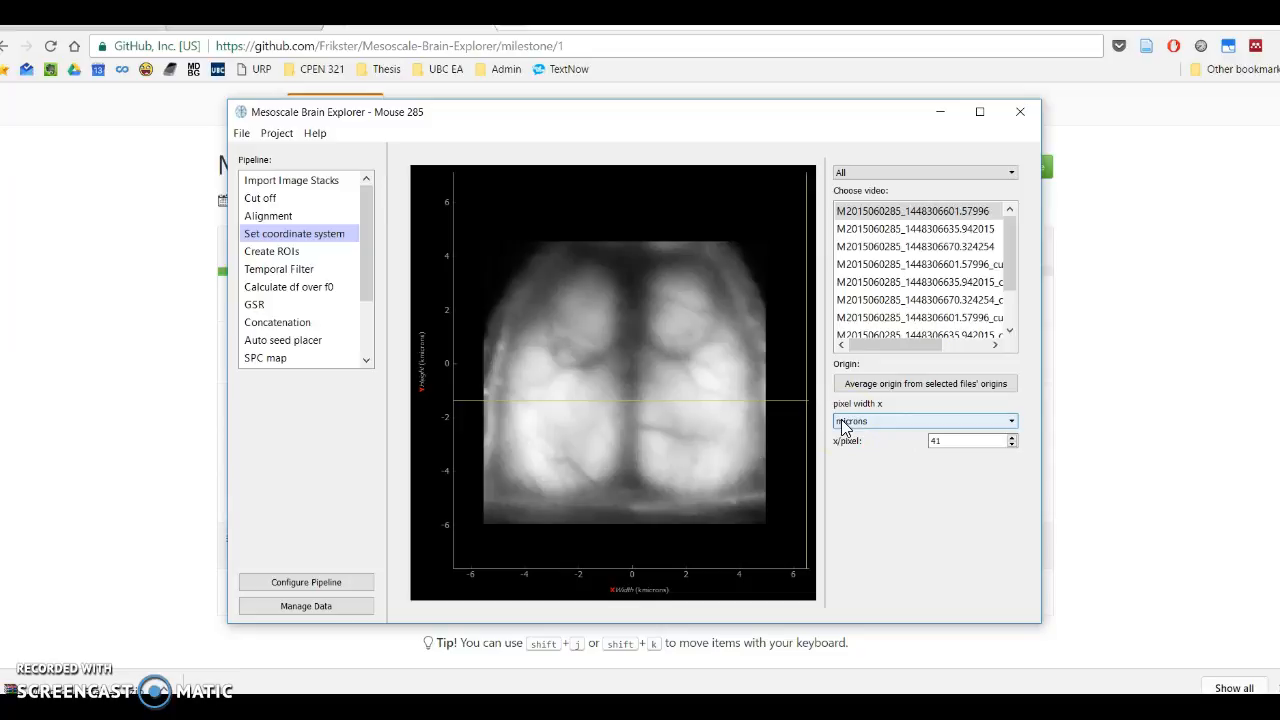
left_click(845, 425)
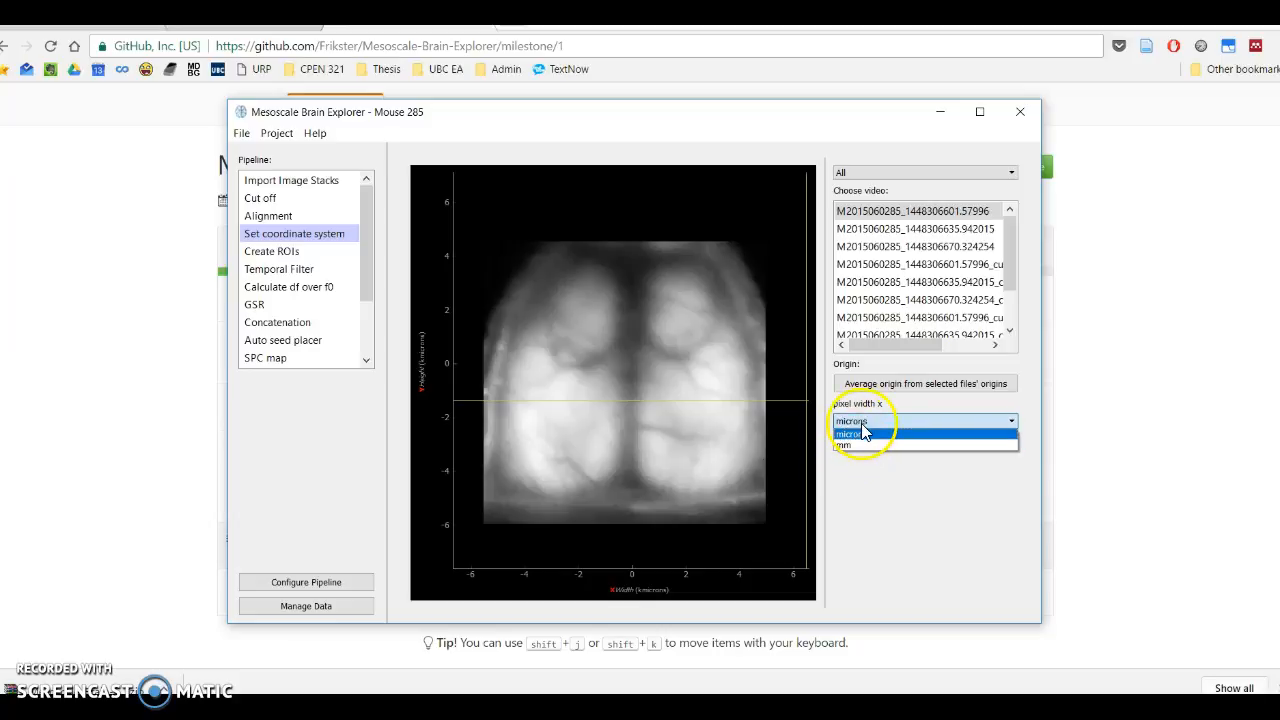
left_click(865, 431)
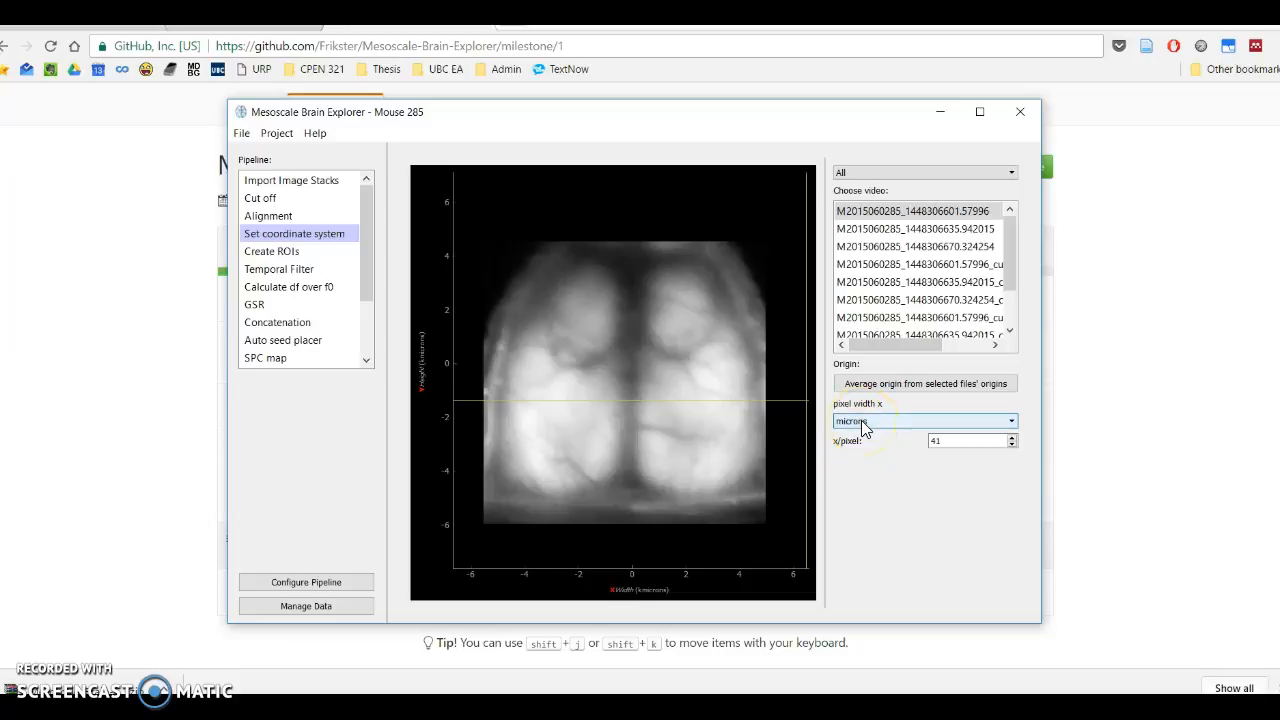
left_click(866, 425)
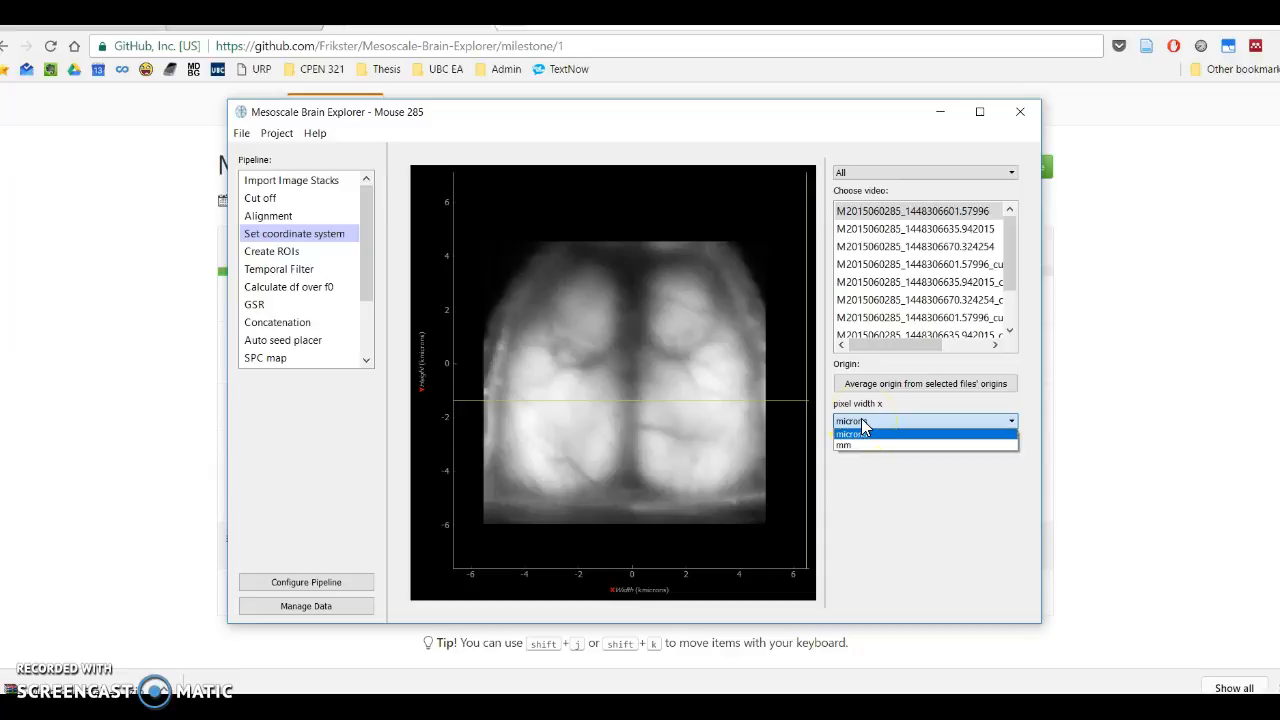
left_click(862, 421)
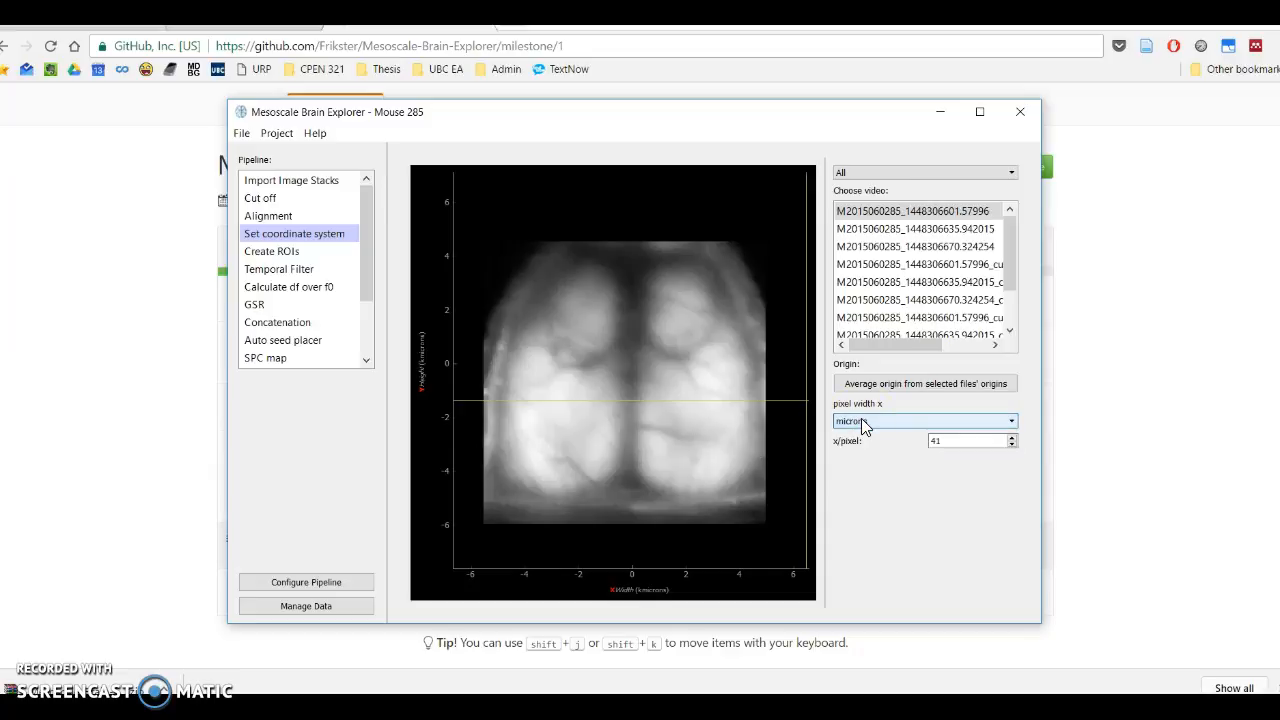
left_click(865, 424)
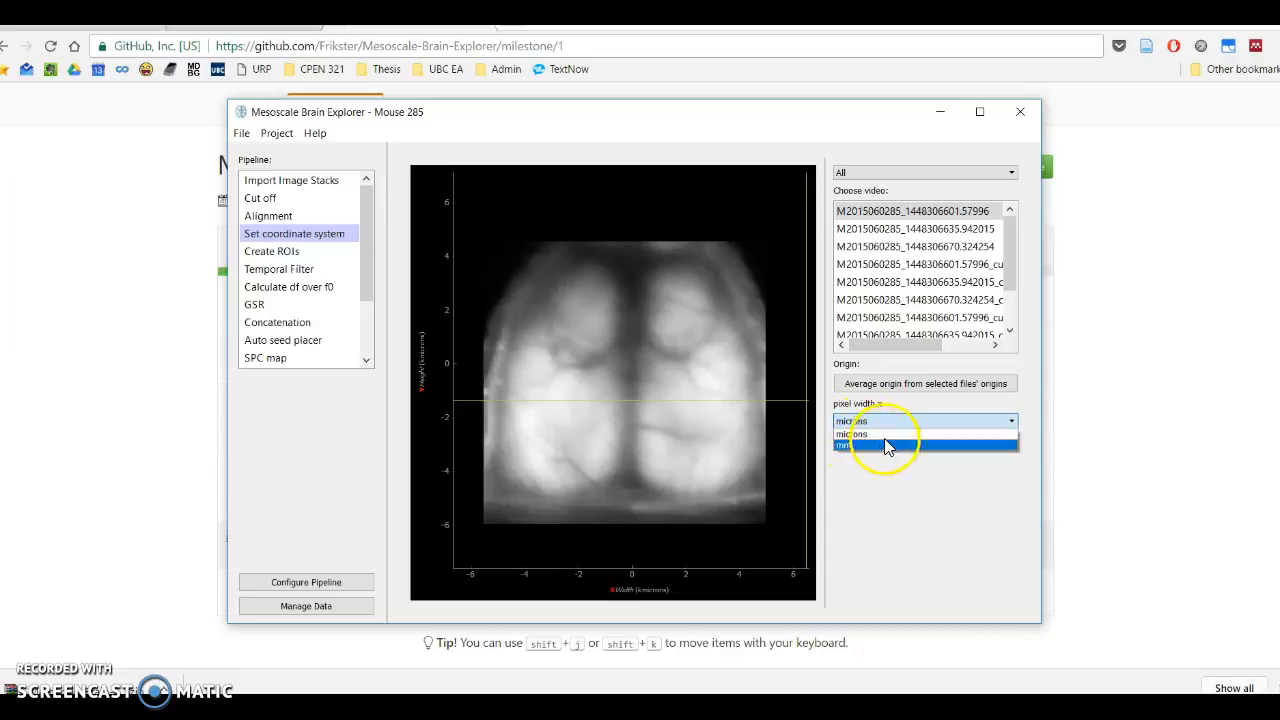
left_click(887, 425)
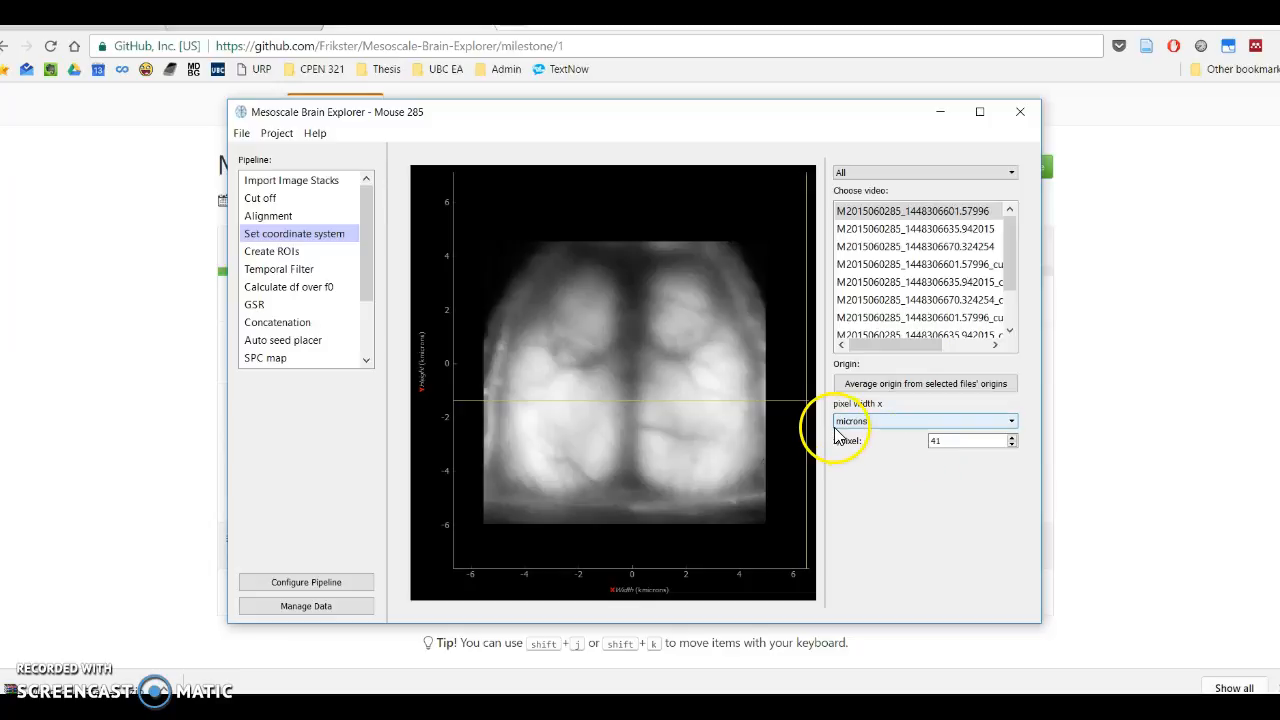
Step: Open the Create ROIs stage, widen its settings pane and filter the video list to the aligned videos only
left_click(255, 255)
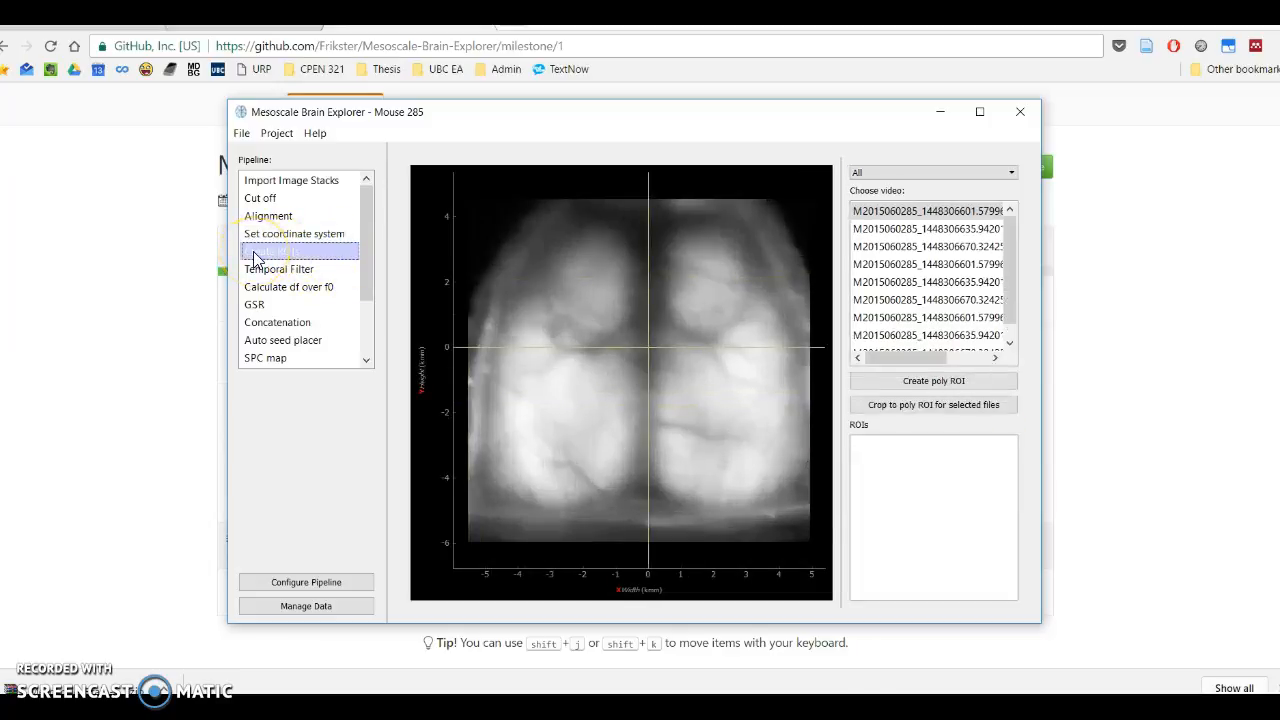
left_click_drag(838, 236, 780, 251)
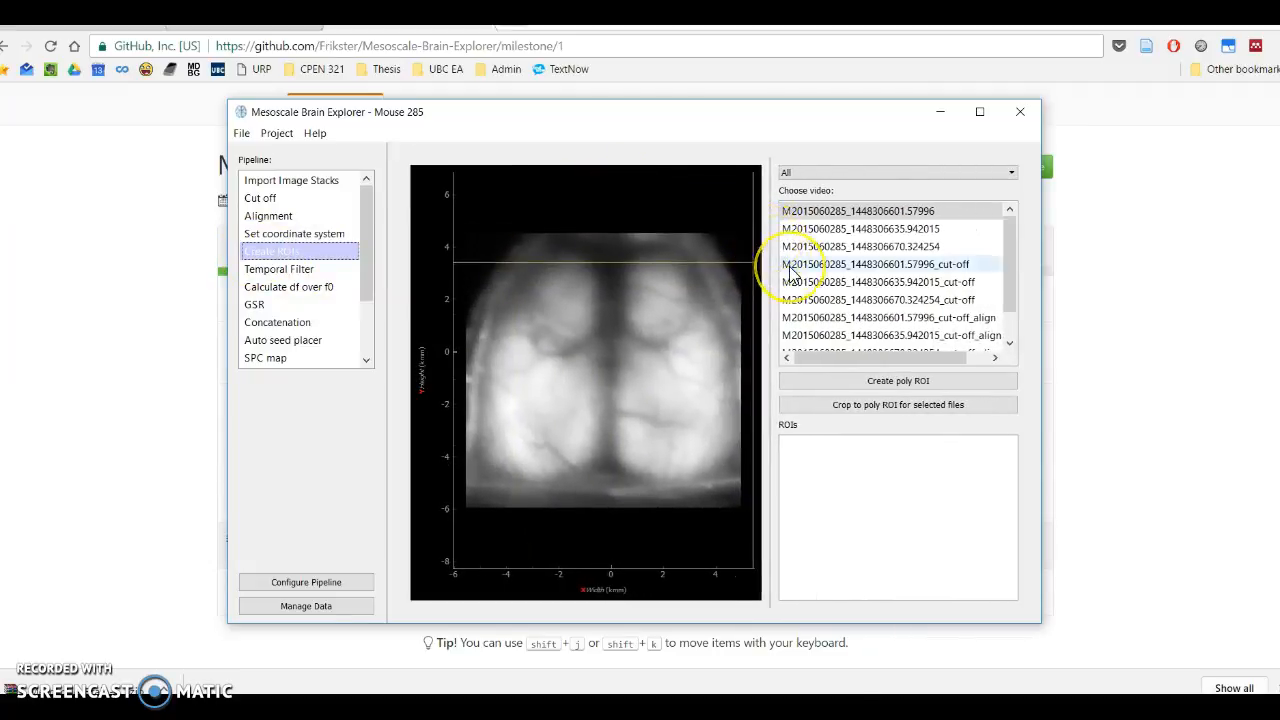
left_click(808, 174)
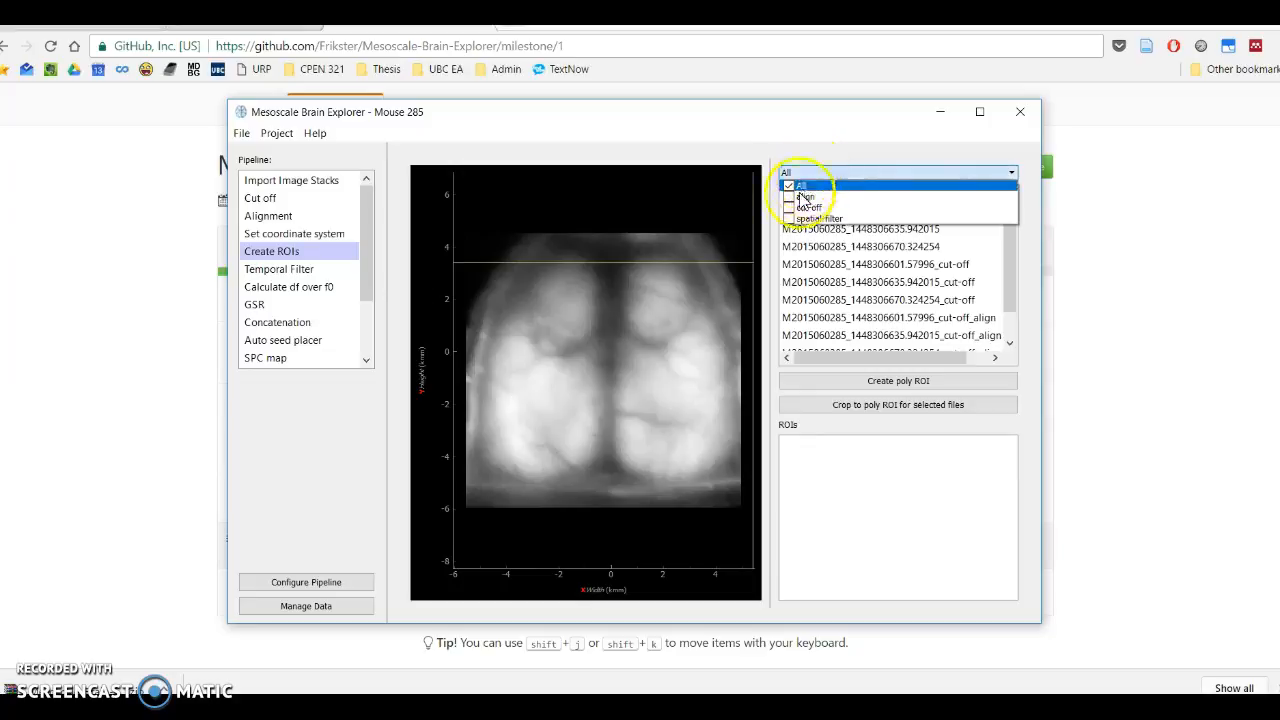
left_click(802, 197)
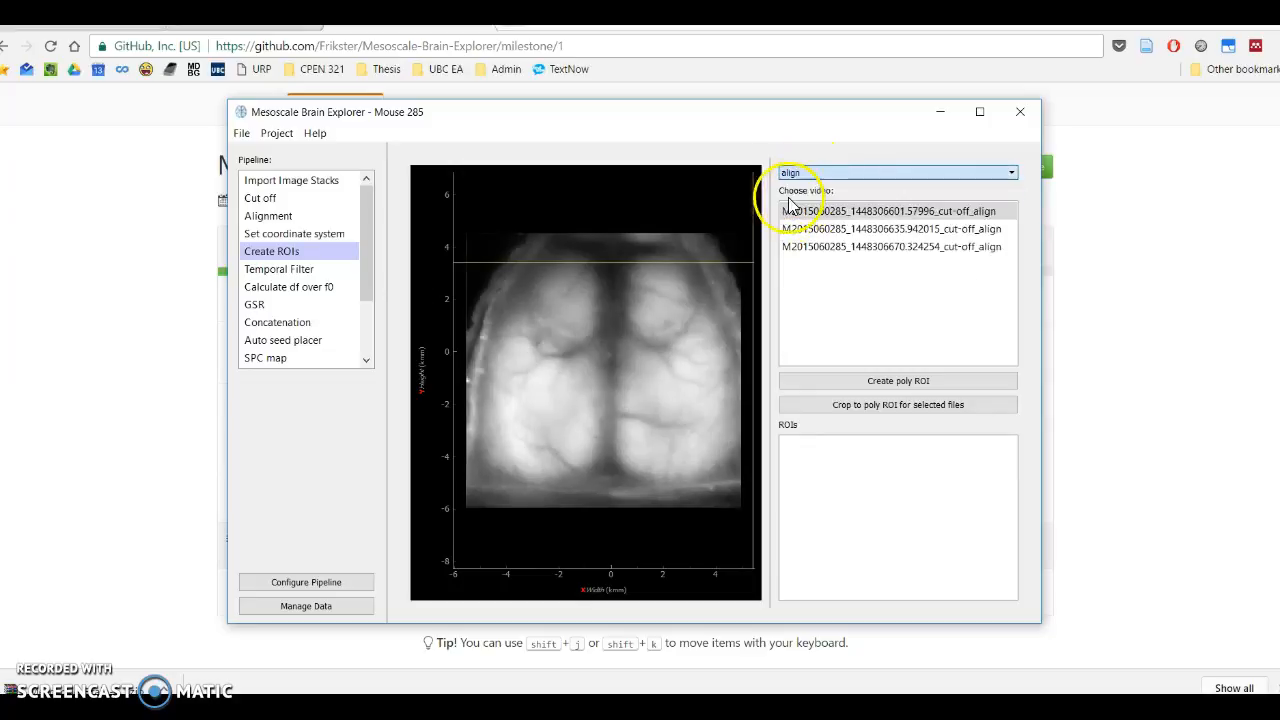
left_click(805, 175)
left_click(808, 140)
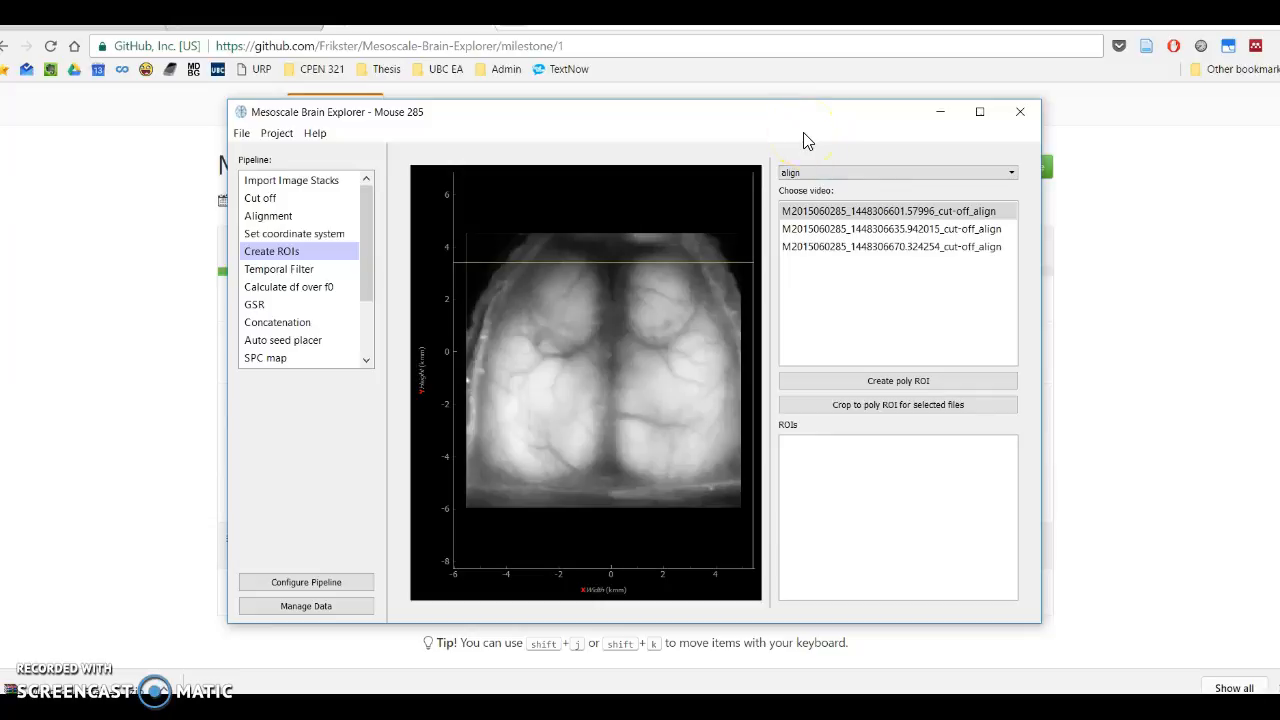
Step: Select the first aligned video and outline the left hemisphere with a closed polygon ROI about 4 by 8 kmicrons
left_click(814, 247)
left_click(809, 229)
left_click(822, 212)
left_click(806, 380)
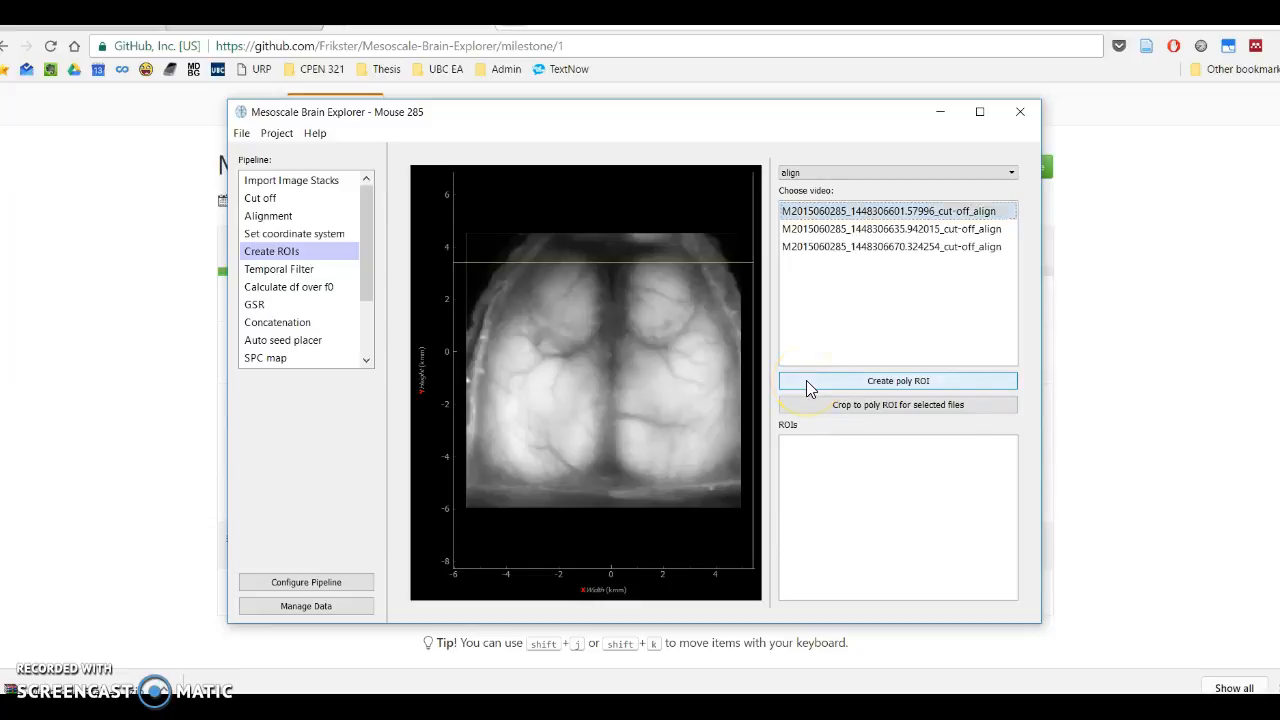
left_click(579, 464)
left_click(596, 433)
left_click(596, 402)
left_click(596, 328)
left_click(596, 277)
left_click(580, 260)
left_click(555, 260)
left_click(534, 267)
left_click(517, 286)
left_click(501, 316)
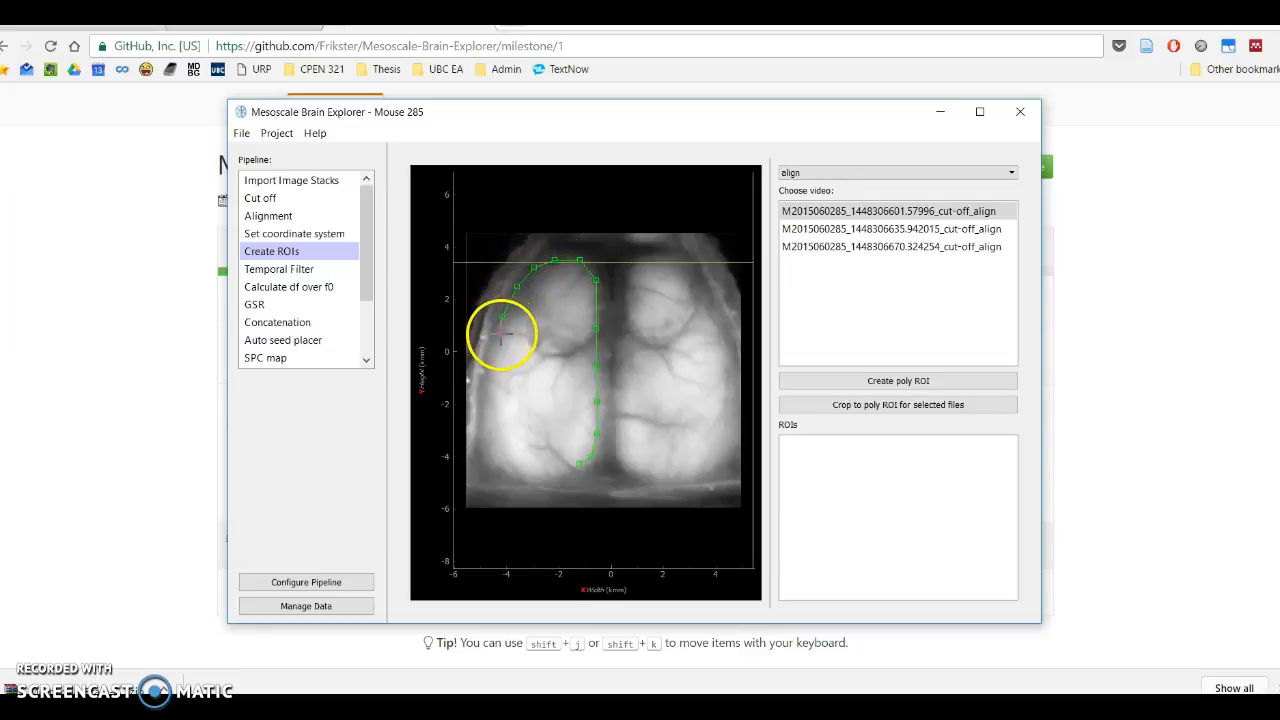
left_click(484, 407)
left_click(485, 432)
left_click(487, 452)
left_click(496, 461)
left_click(510, 466)
left_click(526, 469)
left_click(543, 470)
left_click(562, 469)
right_click(575, 470)
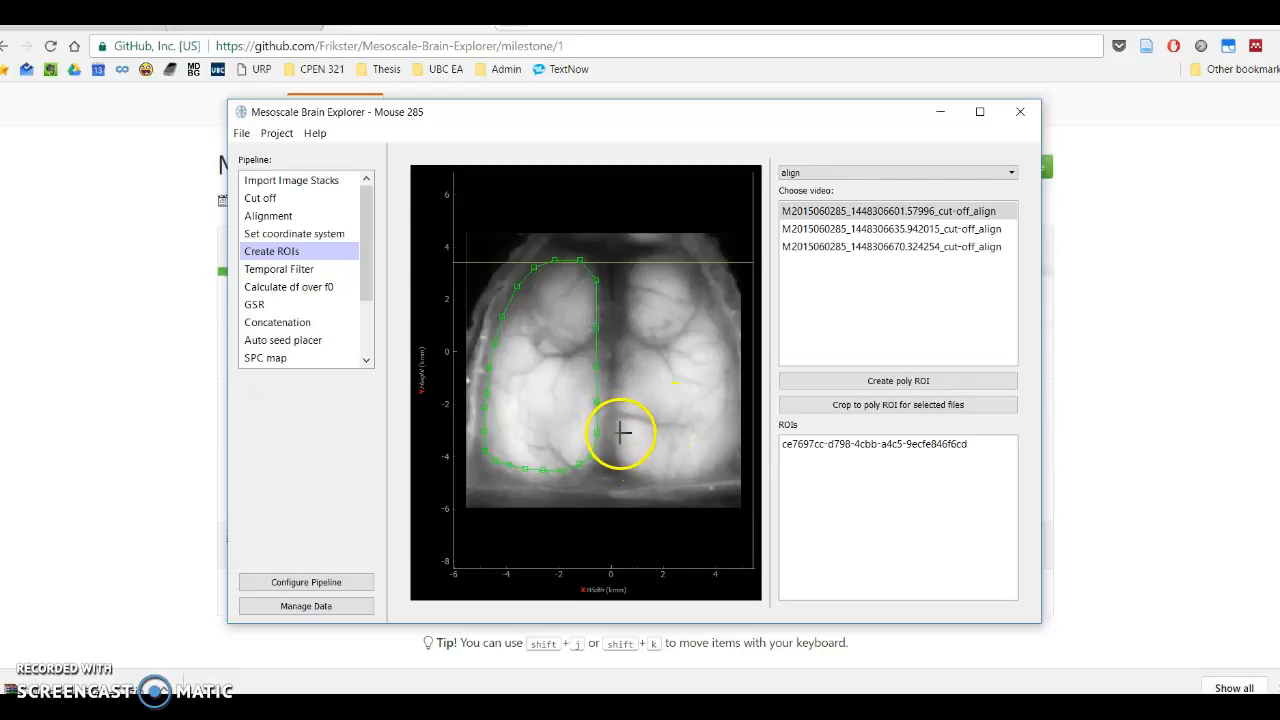
Step: Outline the right hemisphere with a second closed polygon ROI about 4 by 8 kmicrons
left_click(871, 381)
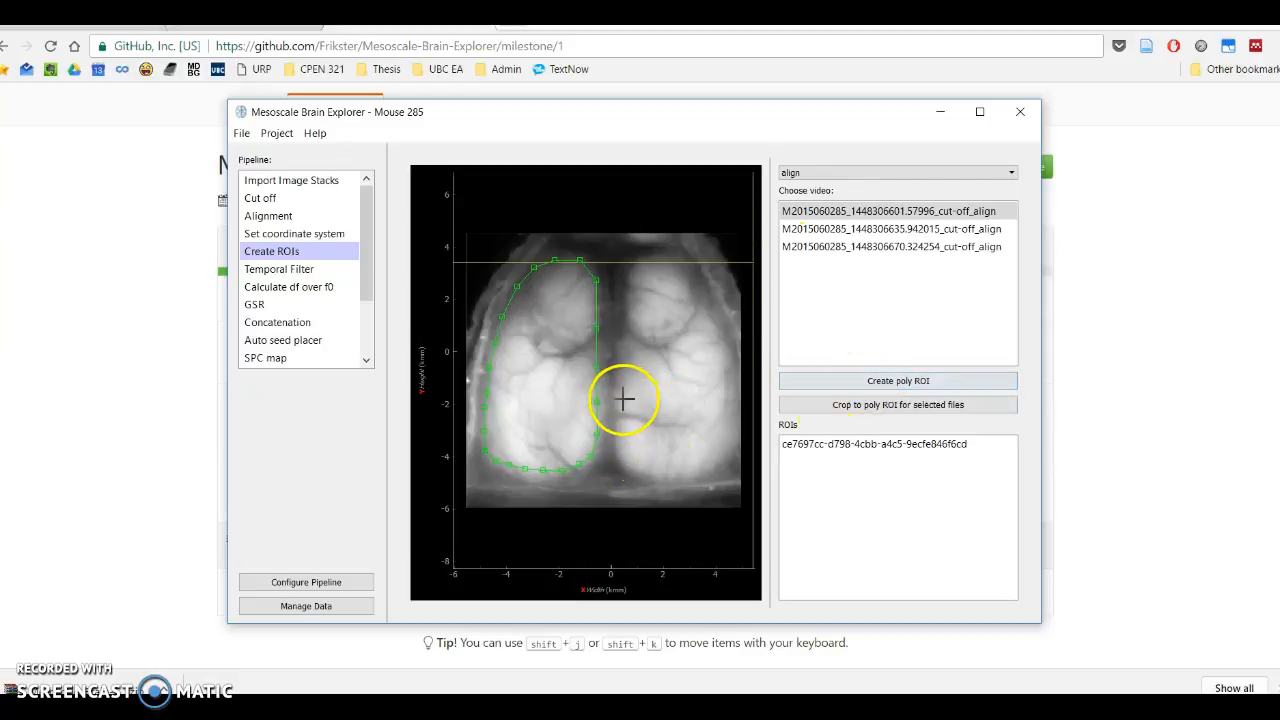
left_click(620, 424)
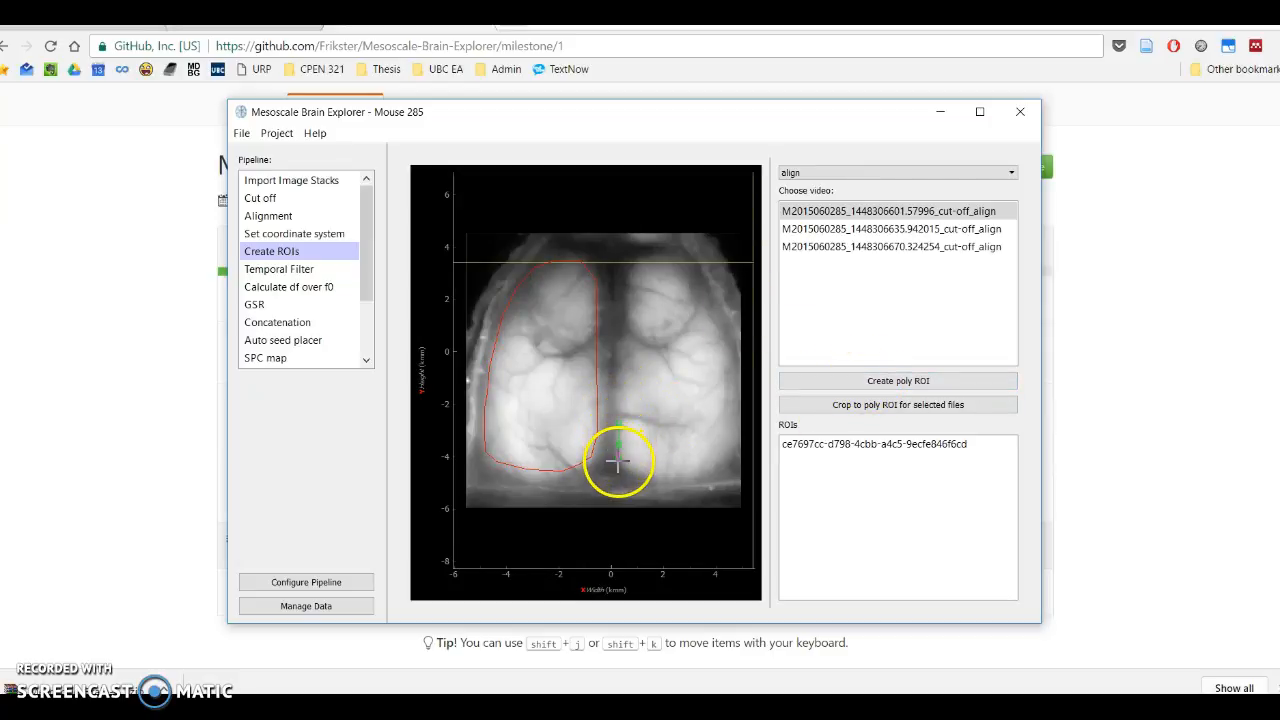
mouse_move(621, 460)
left_mouse_down()
mouse_move(689, 470)
mouse_move(720, 449)
mouse_move(729, 411)
mouse_move(725, 333)
mouse_move(700, 284)
mouse_move(668, 260)
mouse_move(630, 267)
mouse_move(621, 399)
left_mouse_up()
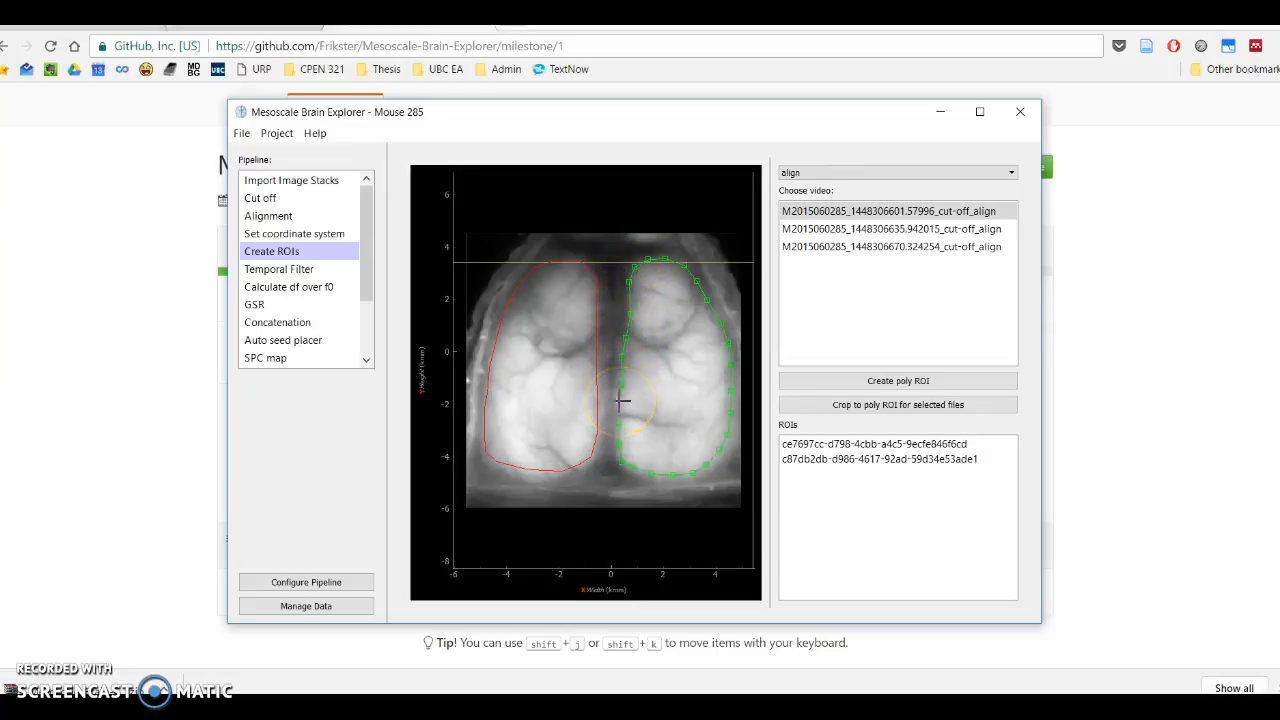
Step: Select the left and right hemisphere ROIs in turn to check the outline belonging to each
left_click(828, 443)
left_click(832, 458, "shift")
left_click(832, 459)
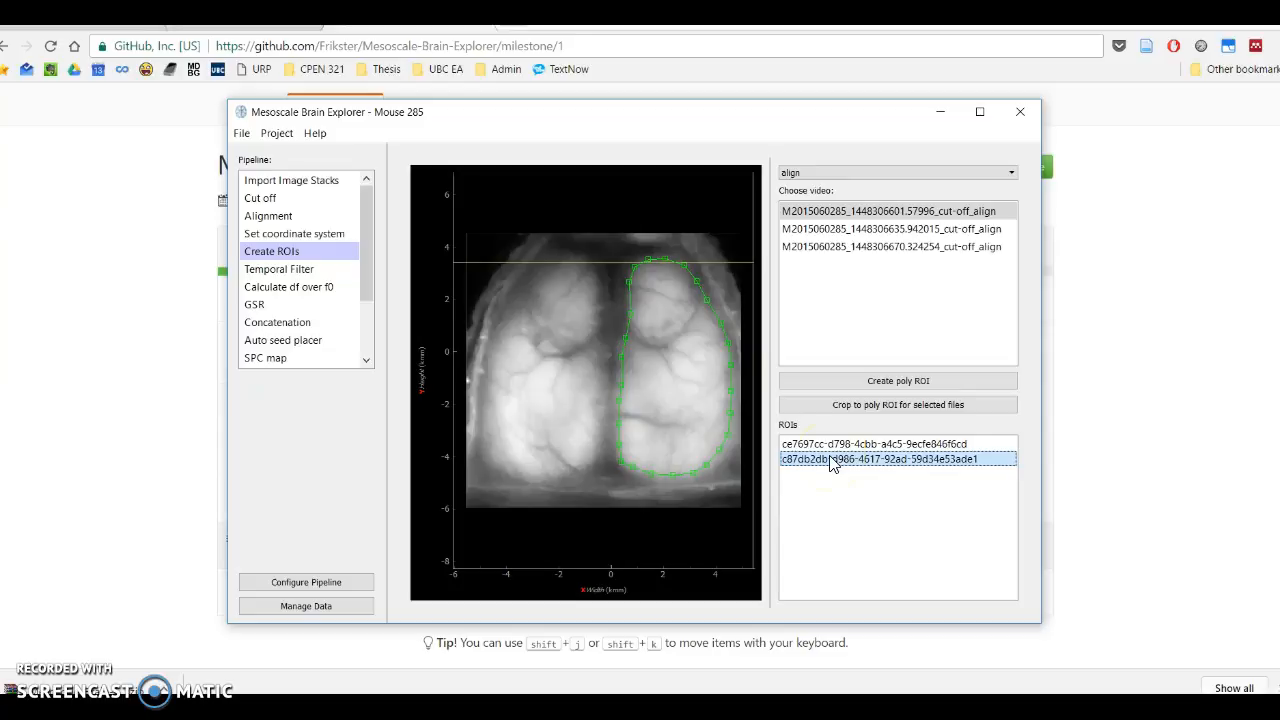
left_click(834, 458)
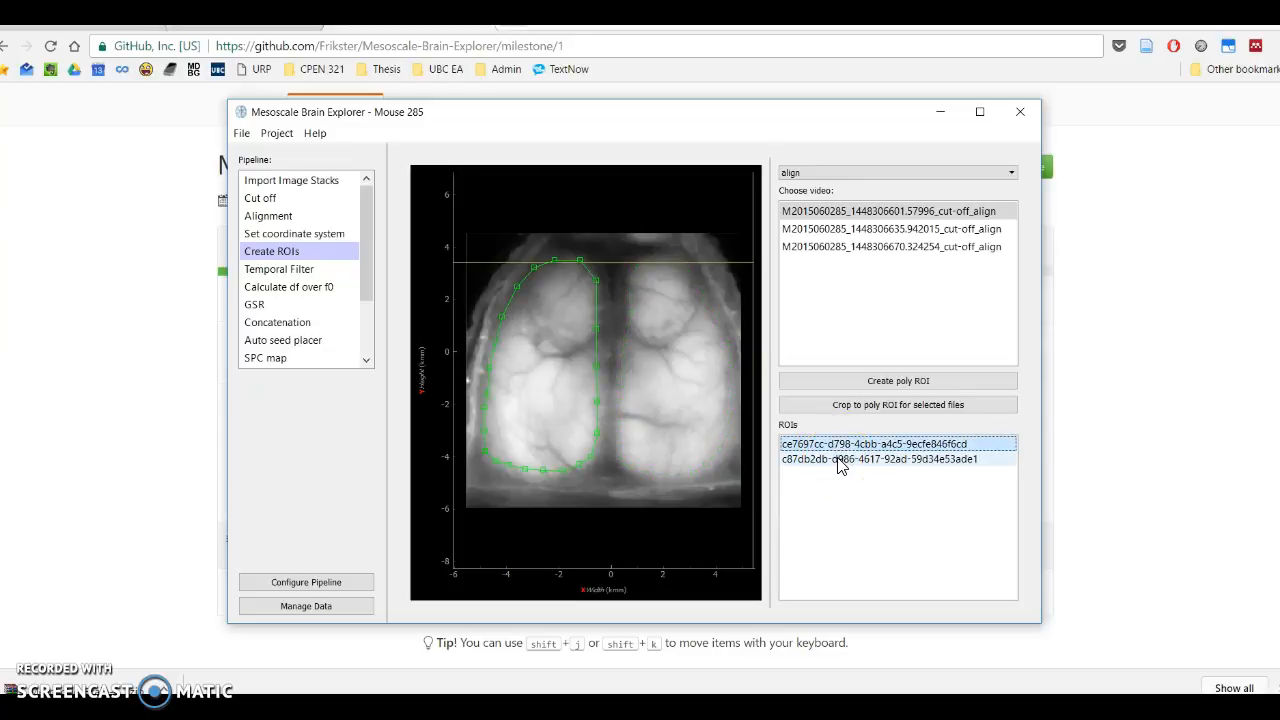
left_click(838, 461)
left_click(848, 460)
left_click(850, 446)
left_click(848, 460)
left_click(853, 448)
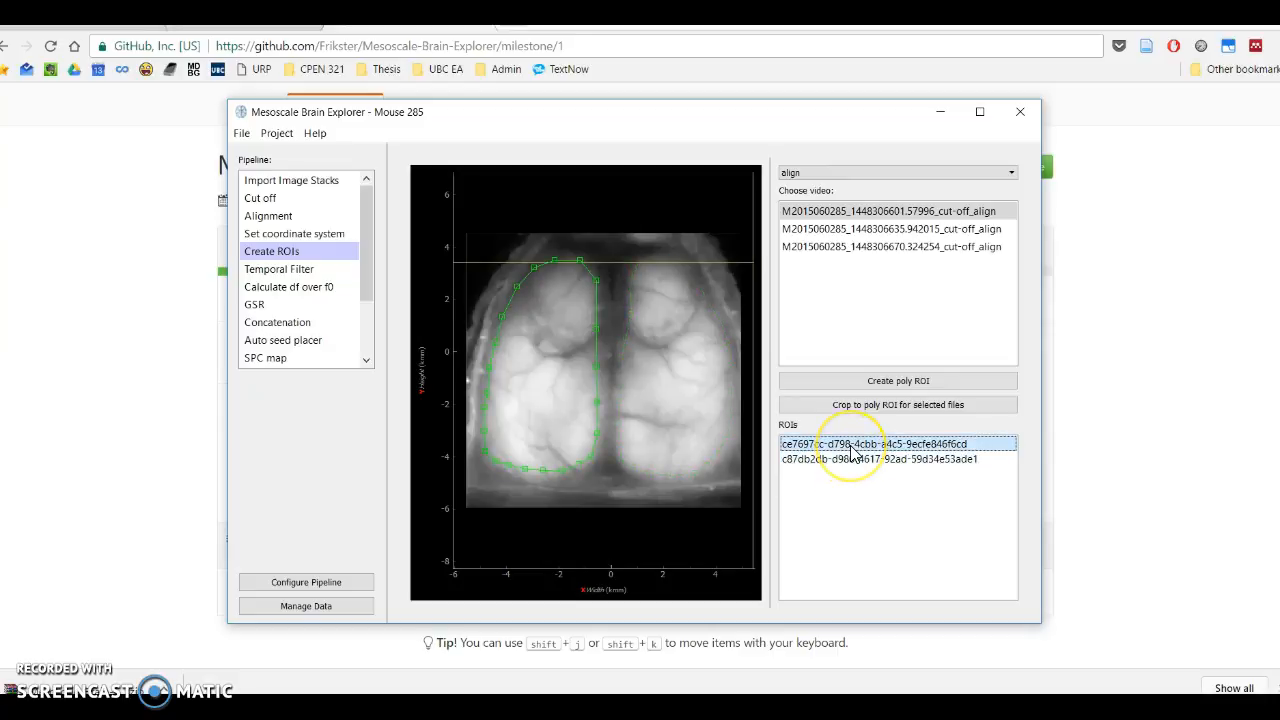
Step: Select both hemisphere ROIs together so that both outlines are shown on the brain image
left_click(807, 477)
left_click(808, 460)
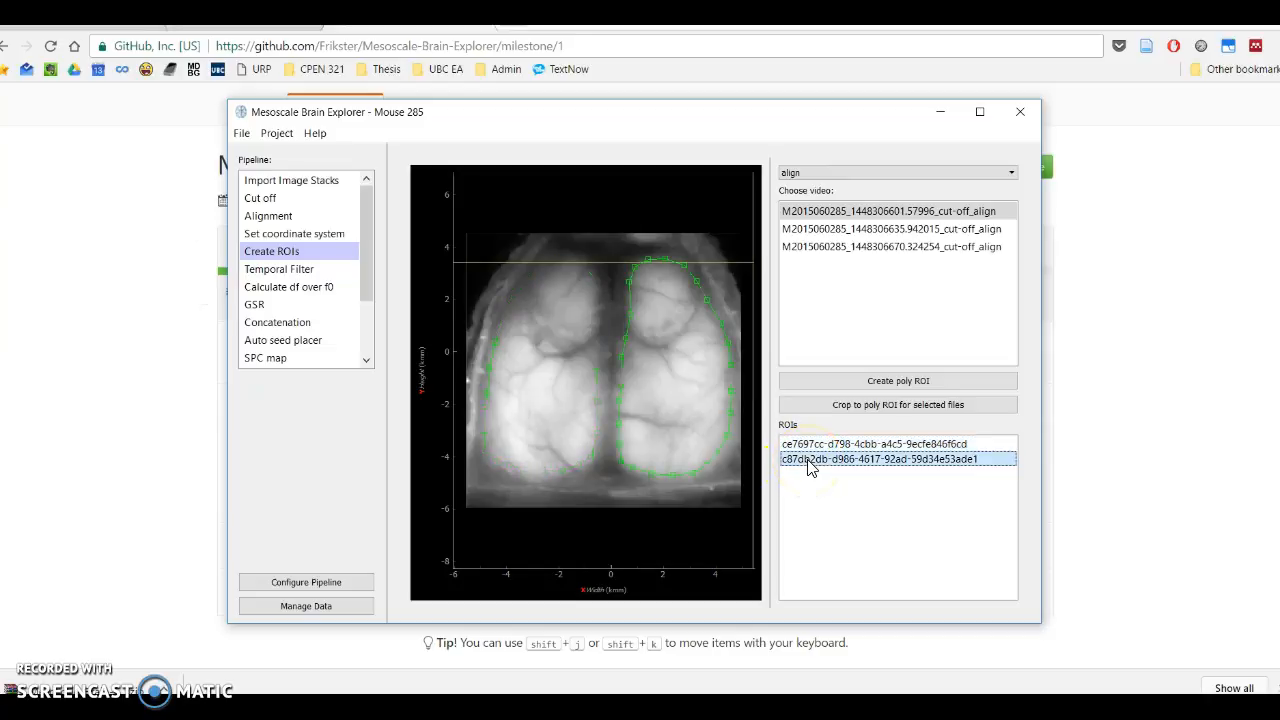
left_click(811, 451)
left_click(813, 460)
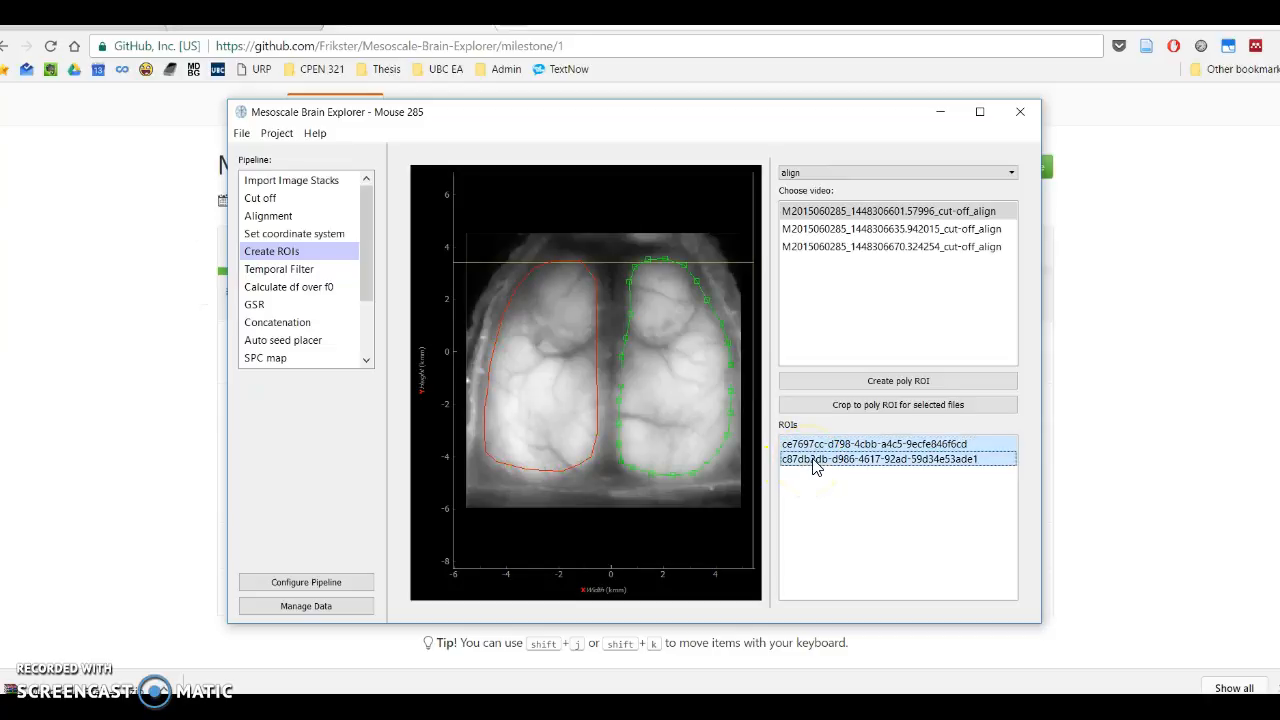
Step: Rename the left hemisphere ROI as Left and the right hemisphere ROI as Right
left_click(818, 450)
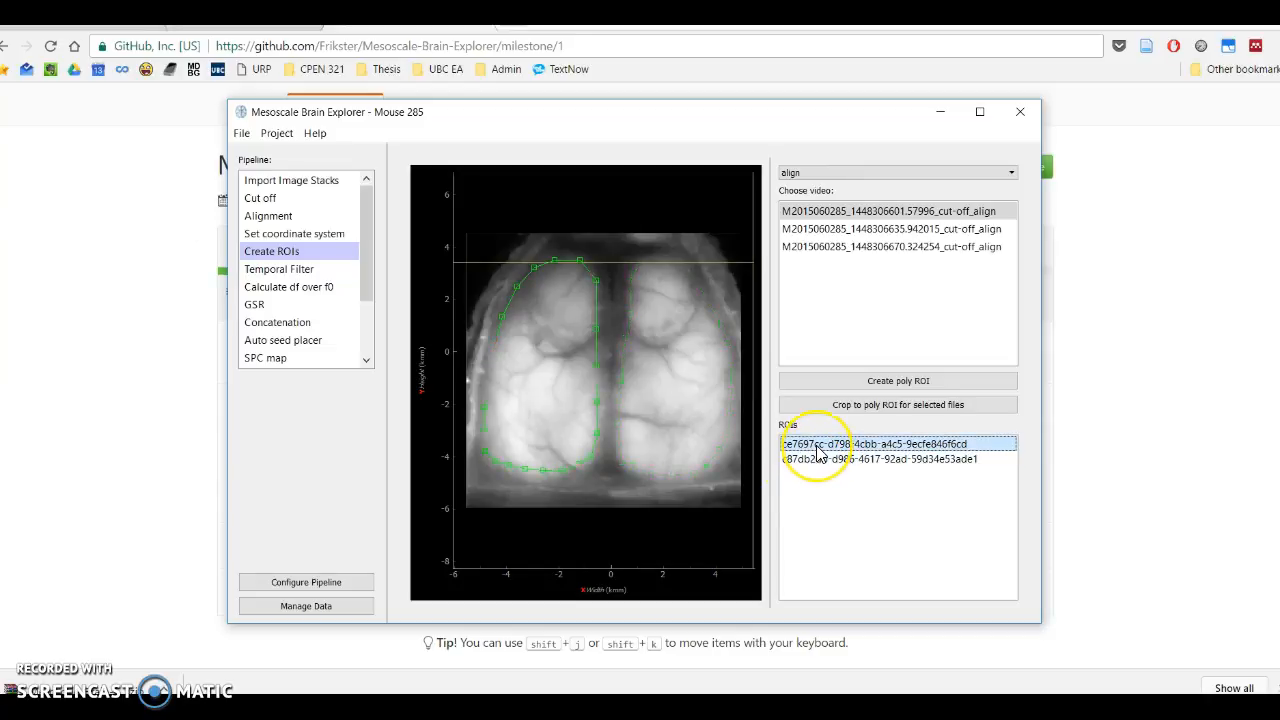
double_click(818, 448)
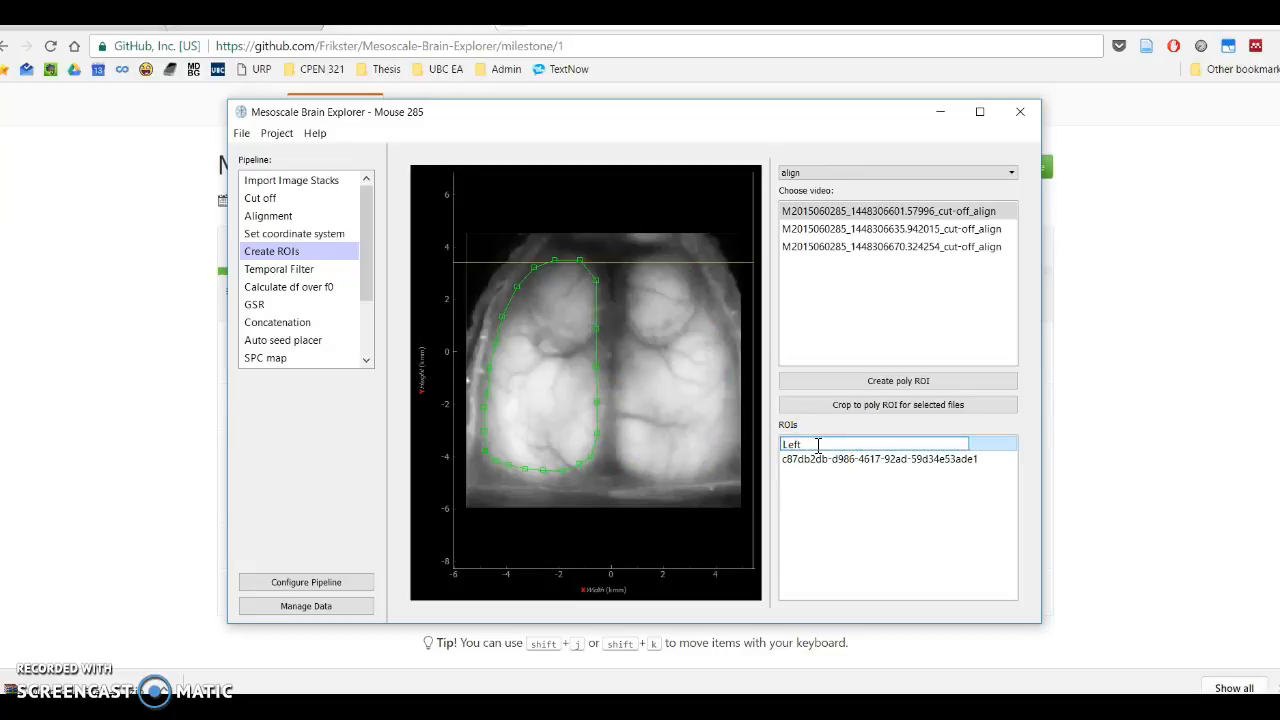
left_click(820, 459)
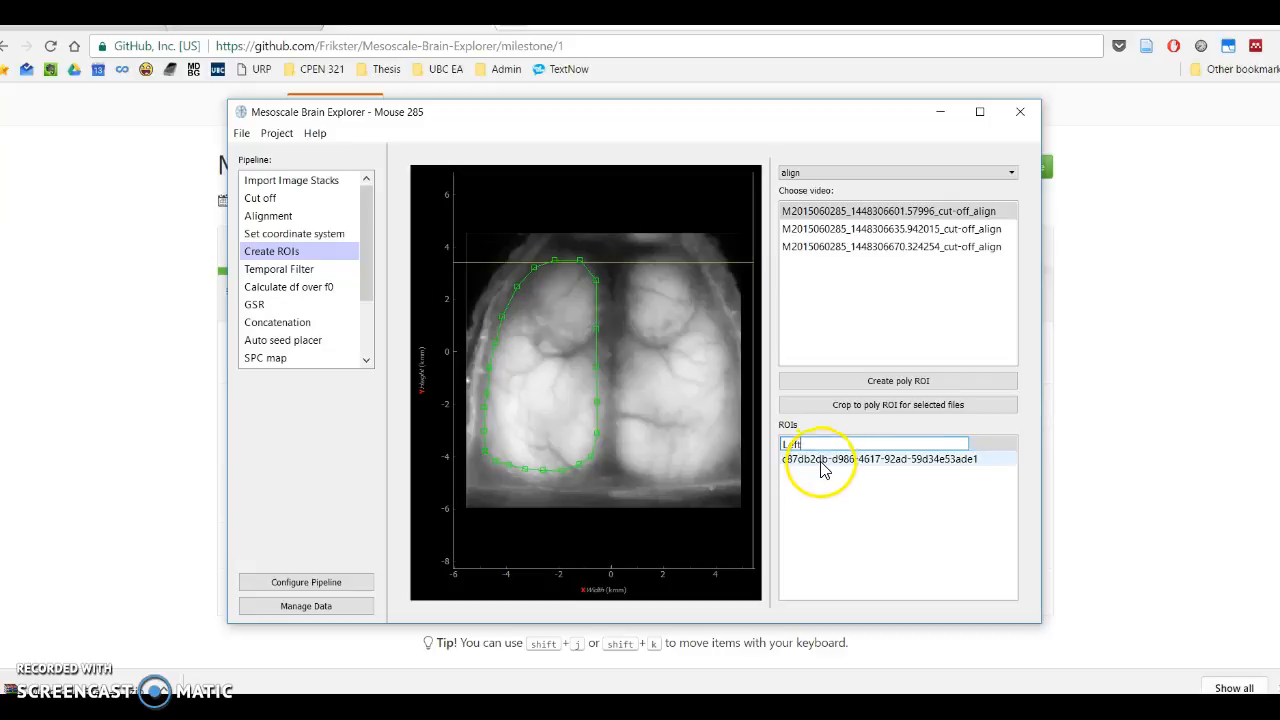
double_click(823, 457)
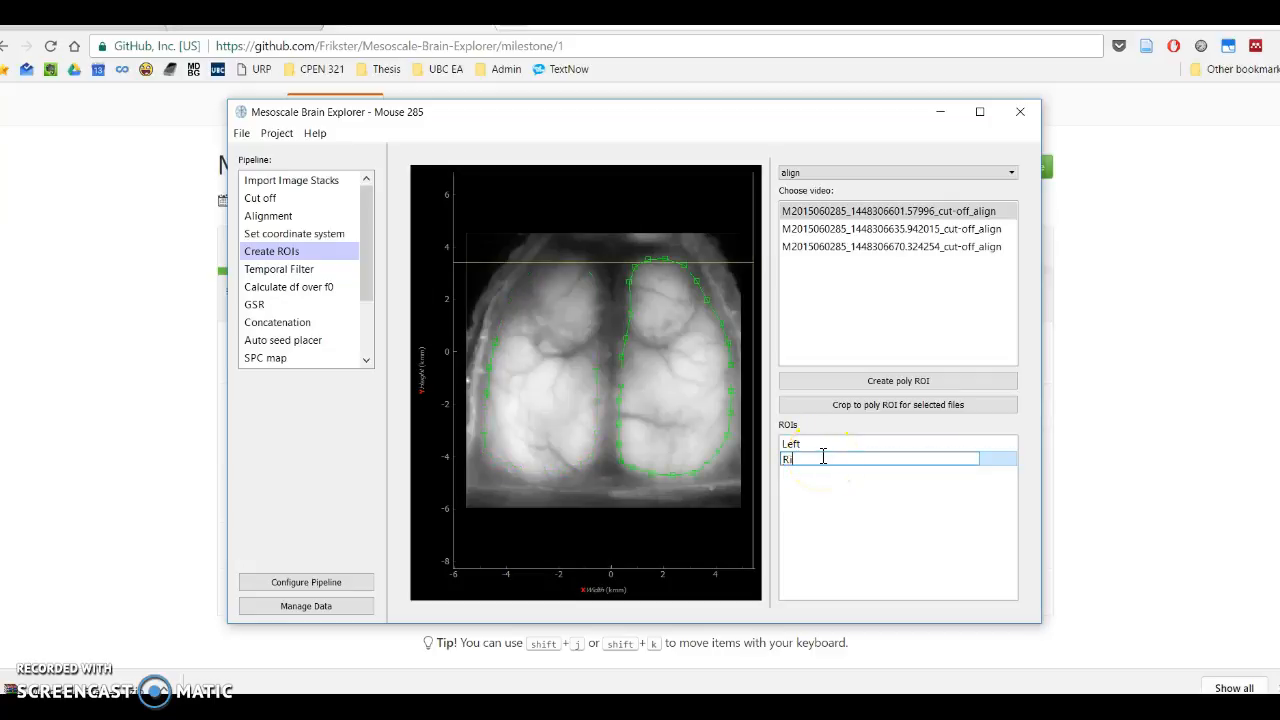
Step: Select the Left and Right ROIs alternately to check that each name matches its hemisphere outline
left_click(826, 446)
left_click(826, 457)
left_click(827, 447)
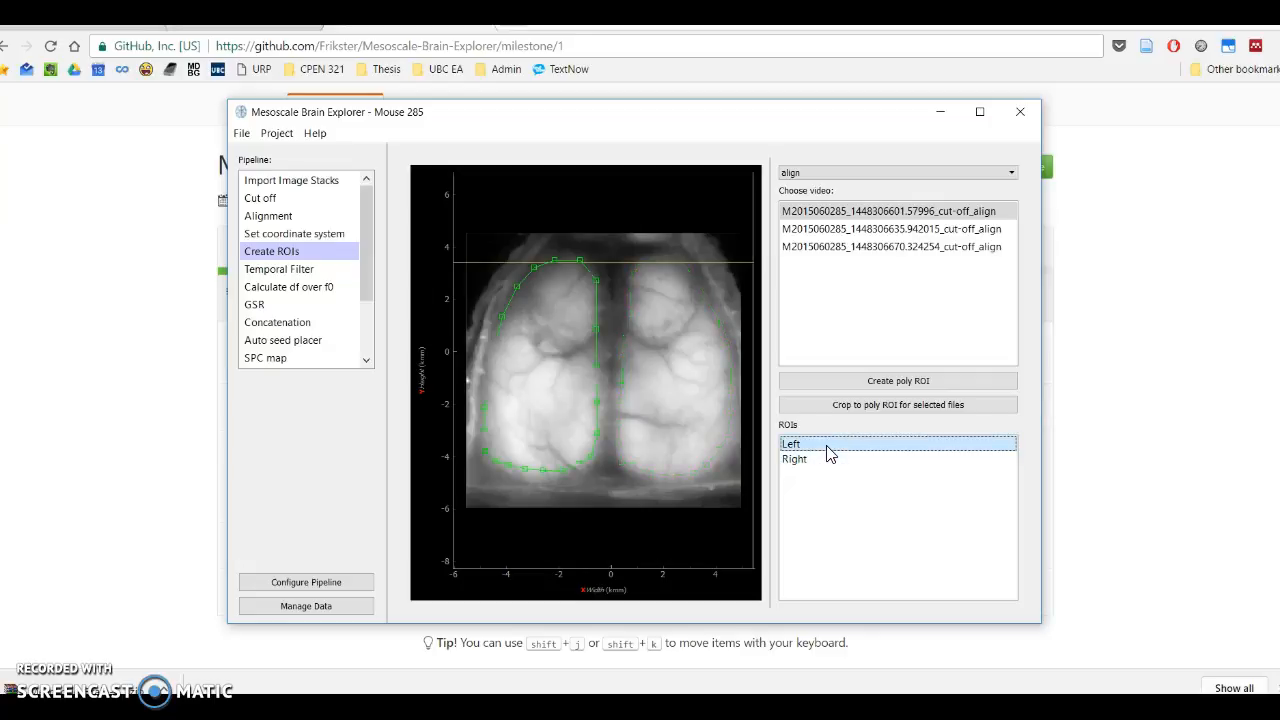
left_click(838, 460)
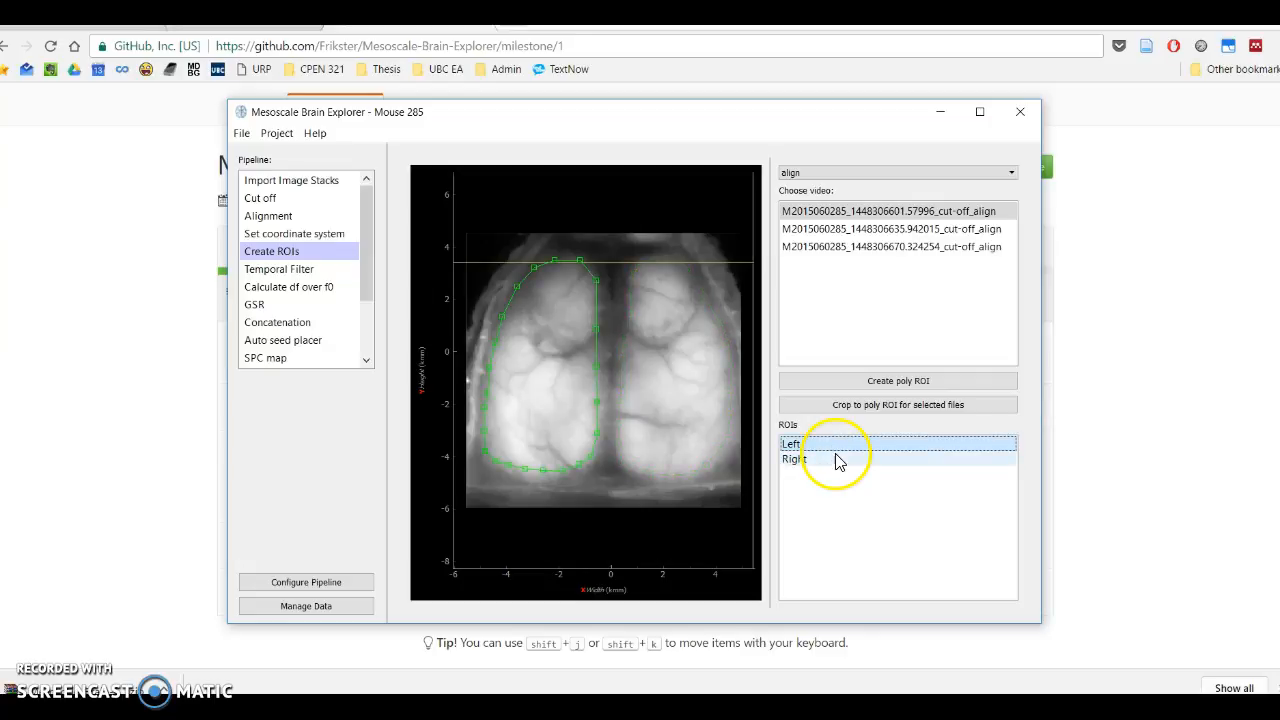
Step: Crop all three aligned videos to the combined Left and Right ROIs
left_click(842, 246)
left_click(838, 212)
left_click_drag(850, 224, 849, 247)
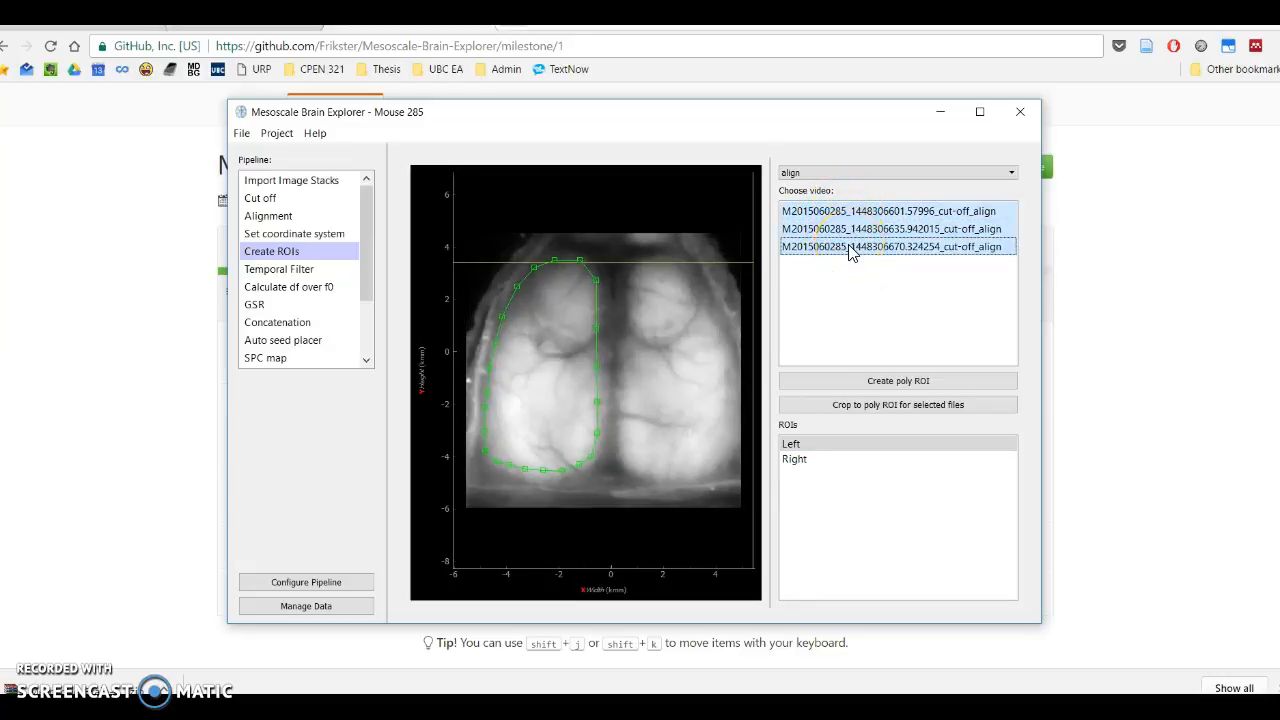
left_click_drag(806, 443, 806, 466)
left_click(895, 410)
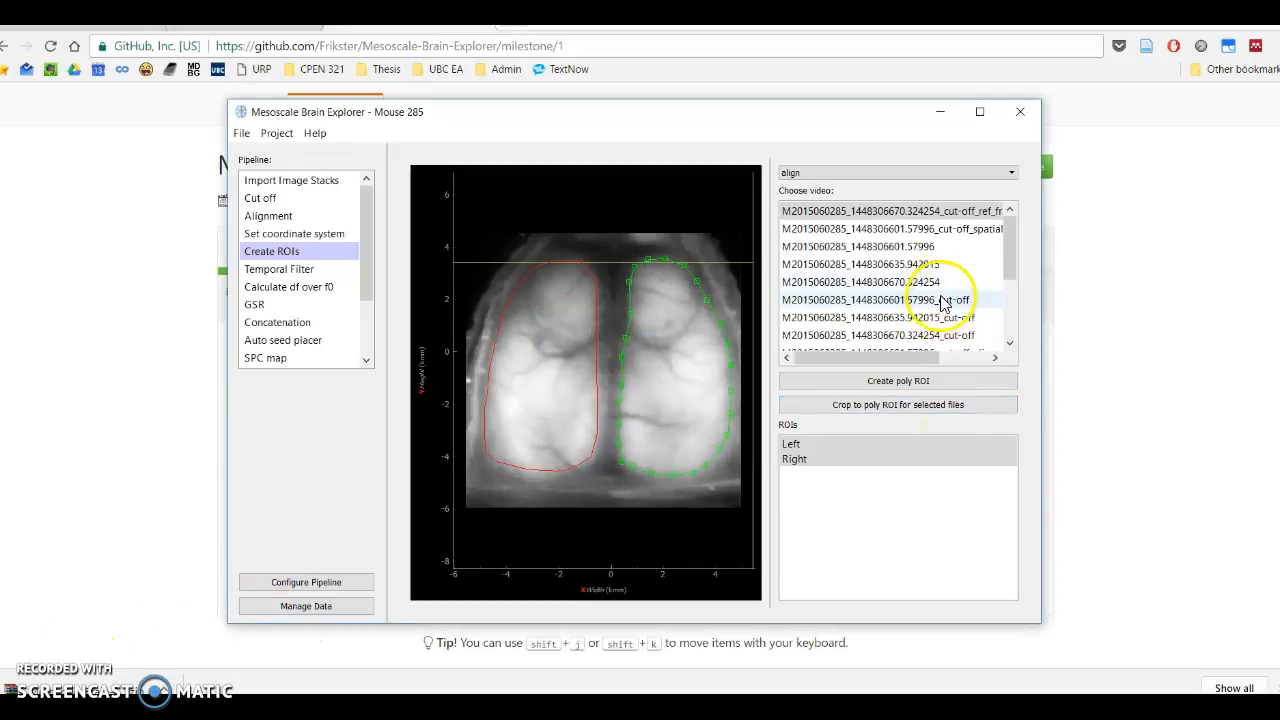
Step: Look for the newly cropped videos in the video list and among the available video types
scroll(960, 286, "down", 3)
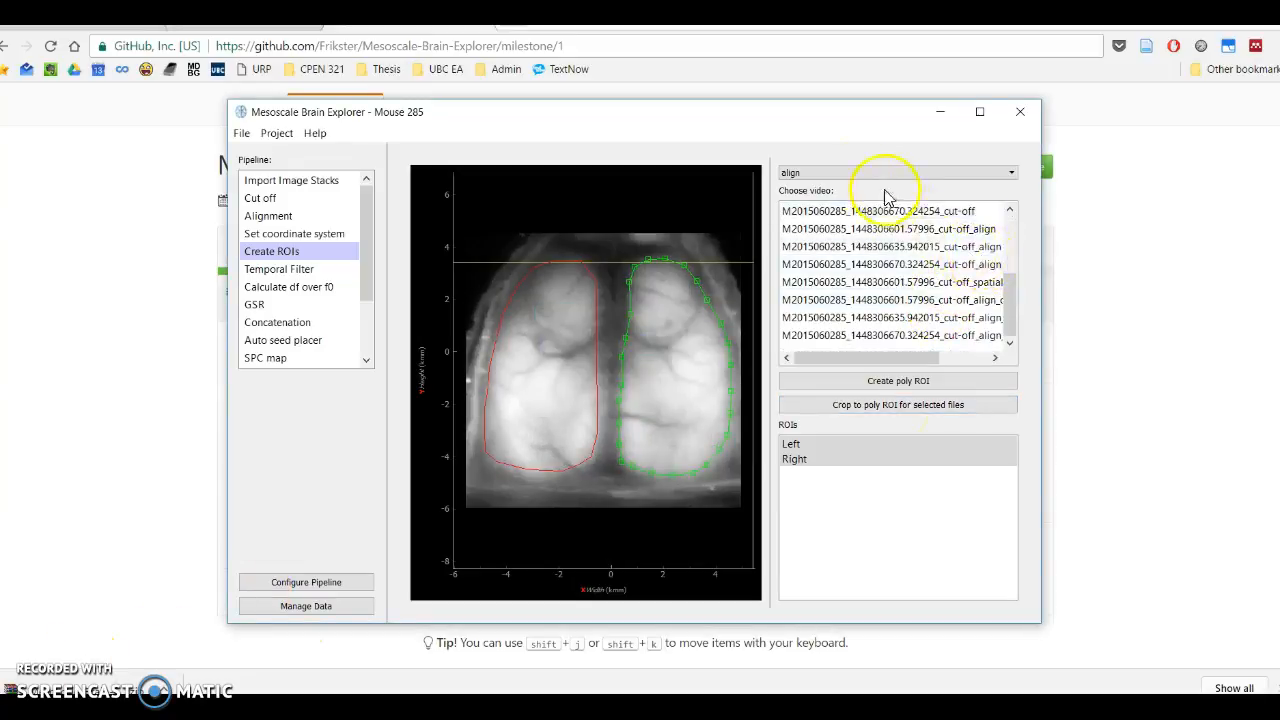
left_click(849, 172)
left_click(826, 182)
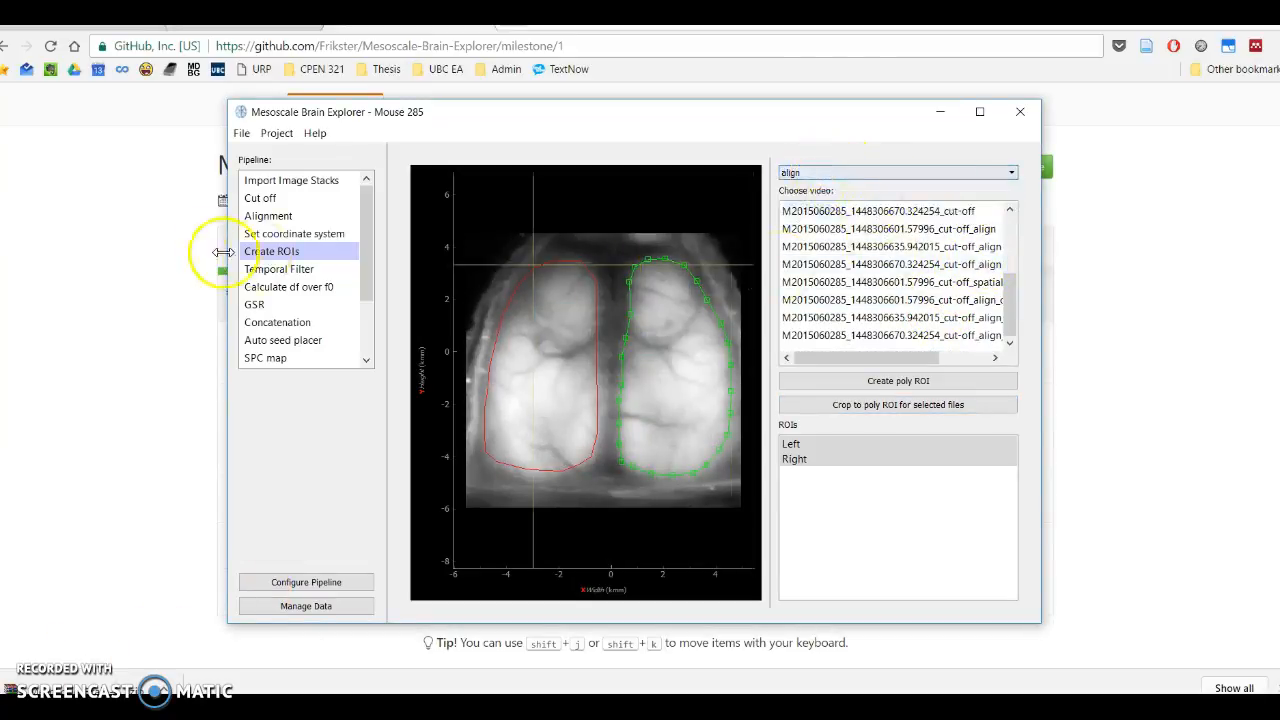
left_click(824, 175)
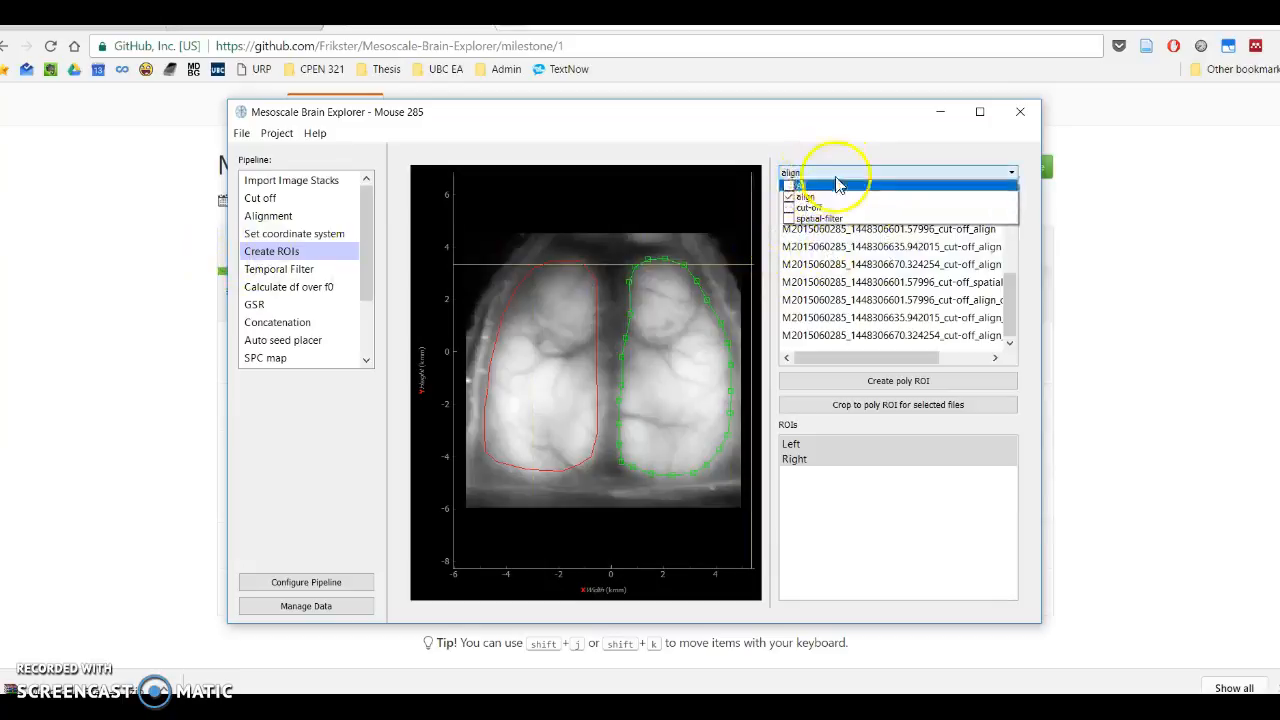
left_click(789, 151)
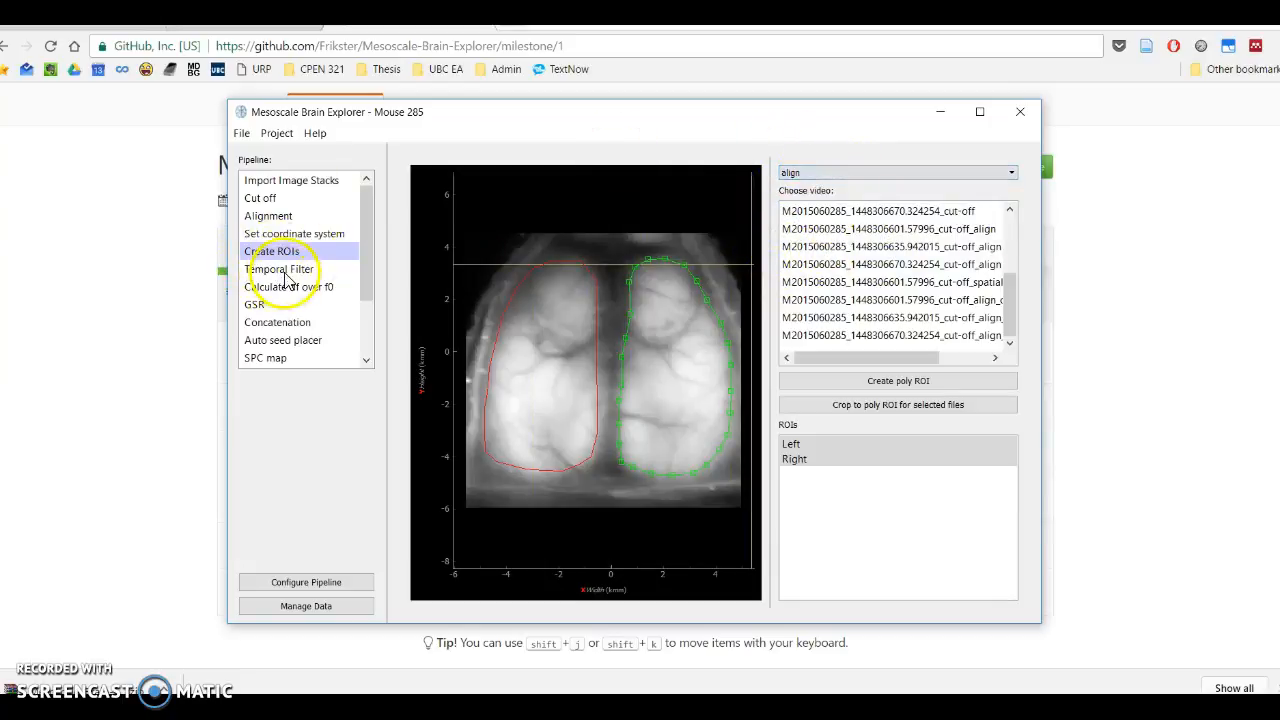
Step: Refresh the Create ROIs stage by switching to Temporal Filter and back, and filter the video list to crop only
left_click(286, 272)
left_click(882, 175)
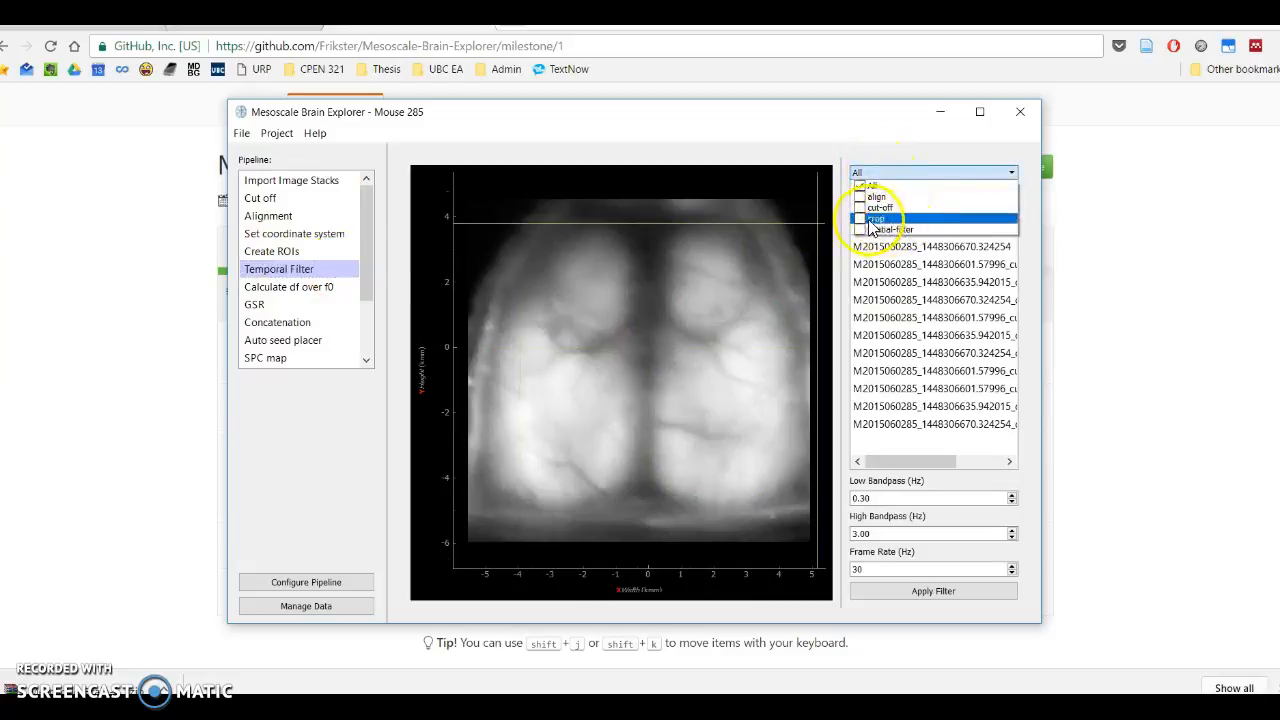
left_click(284, 251)
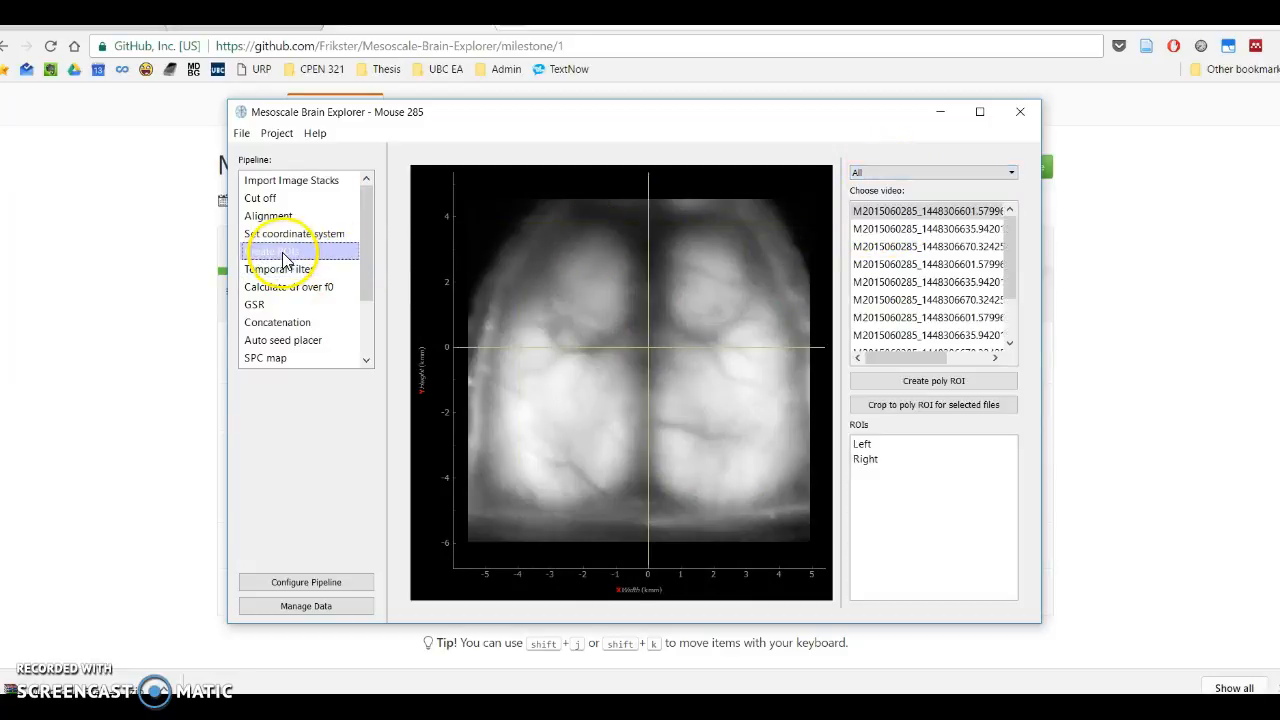
left_click(870, 175)
left_click(840, 162)
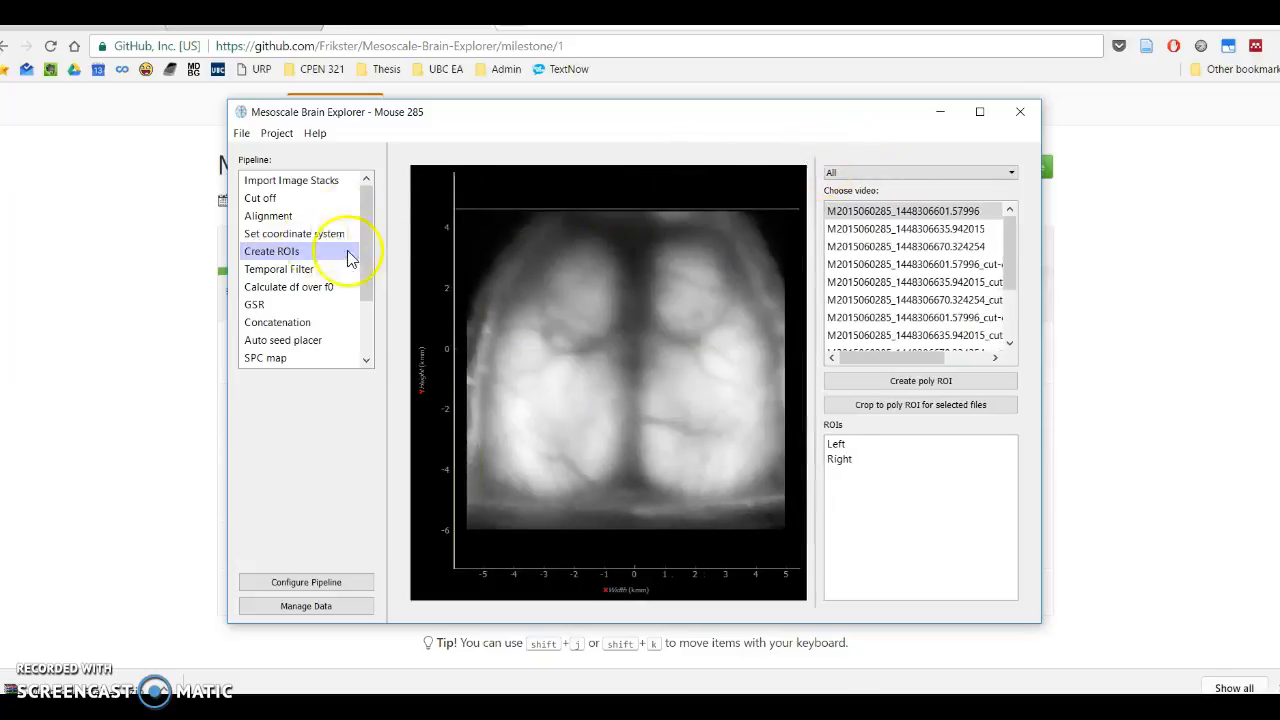
left_click(266, 272)
left_click(271, 251)
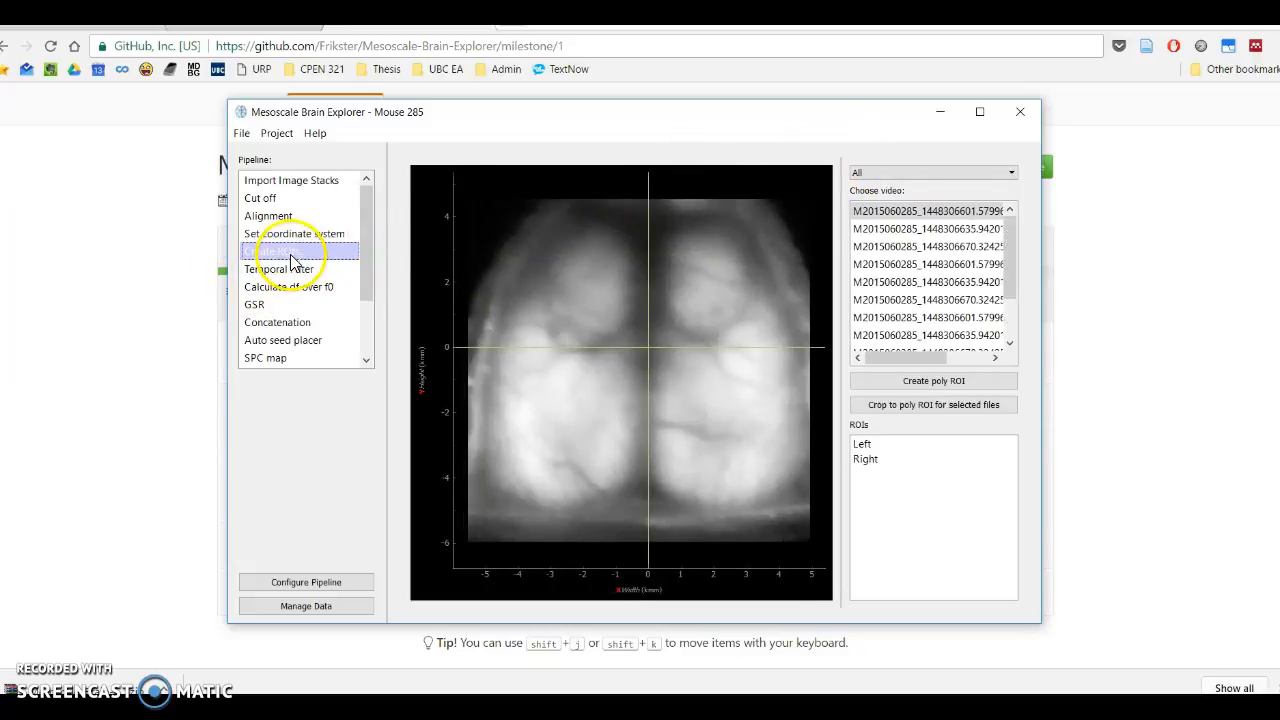
left_click(880, 174)
left_click(846, 153)
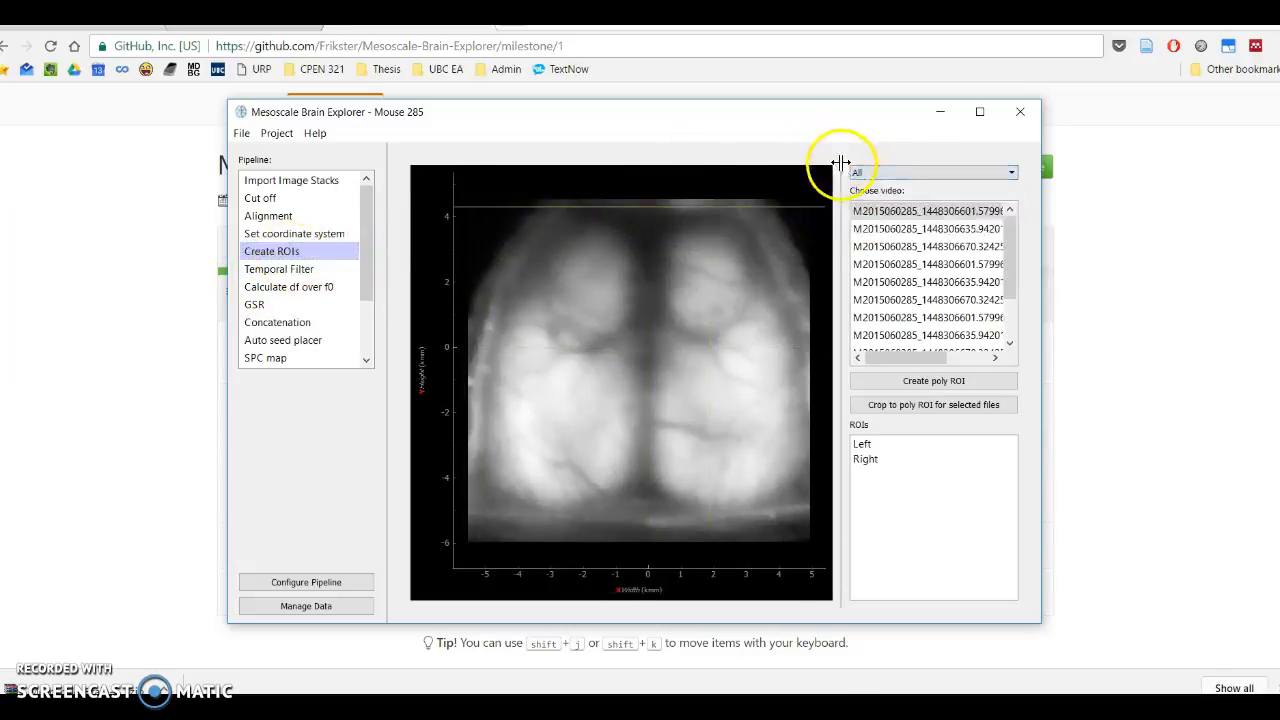
left_click_drag(841, 164, 823, 167)
left_click(839, 172)
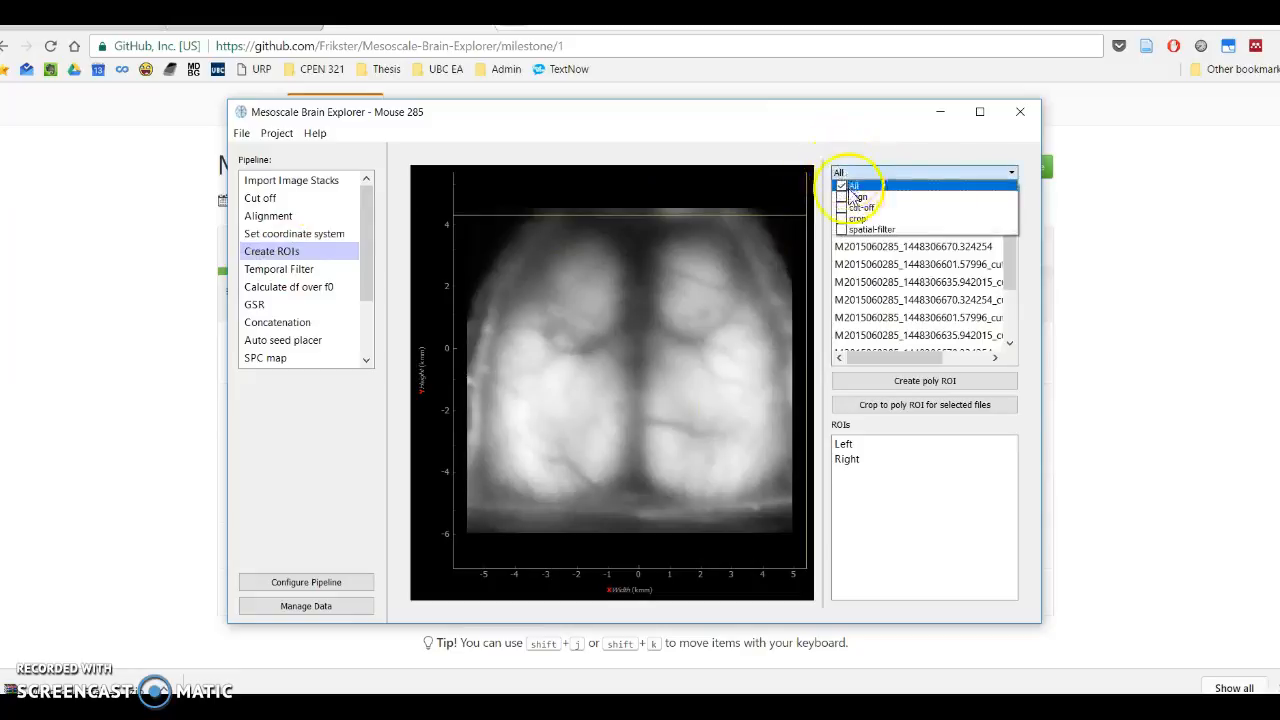
left_click(856, 218)
Step: Step back and forth through the three cropped videos to compare their alignment, and widen the video list area slightly
left_click(857, 231)
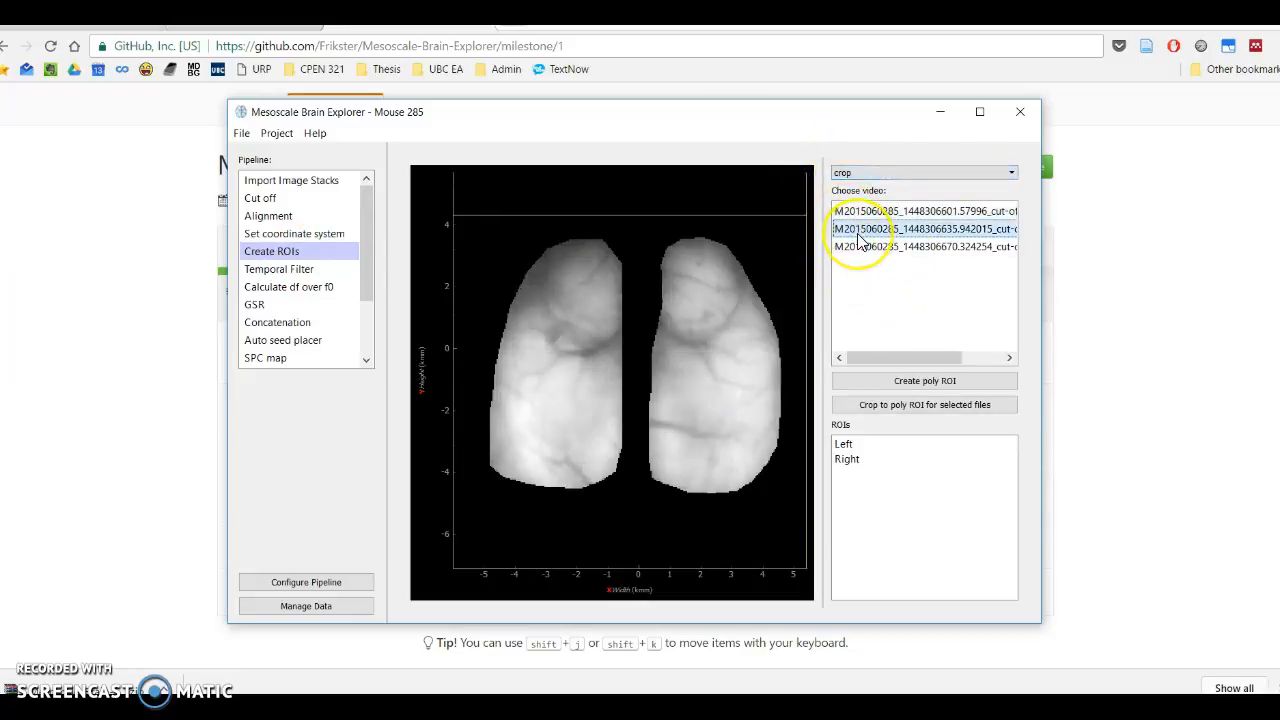
key("Down")
key("Up")
key("Up")
key("Down")
key("Down")
key("Up")
key("Up")
key("Down")
key("Down")
key("Up")
key("Up")
key("Down")
key("Down")
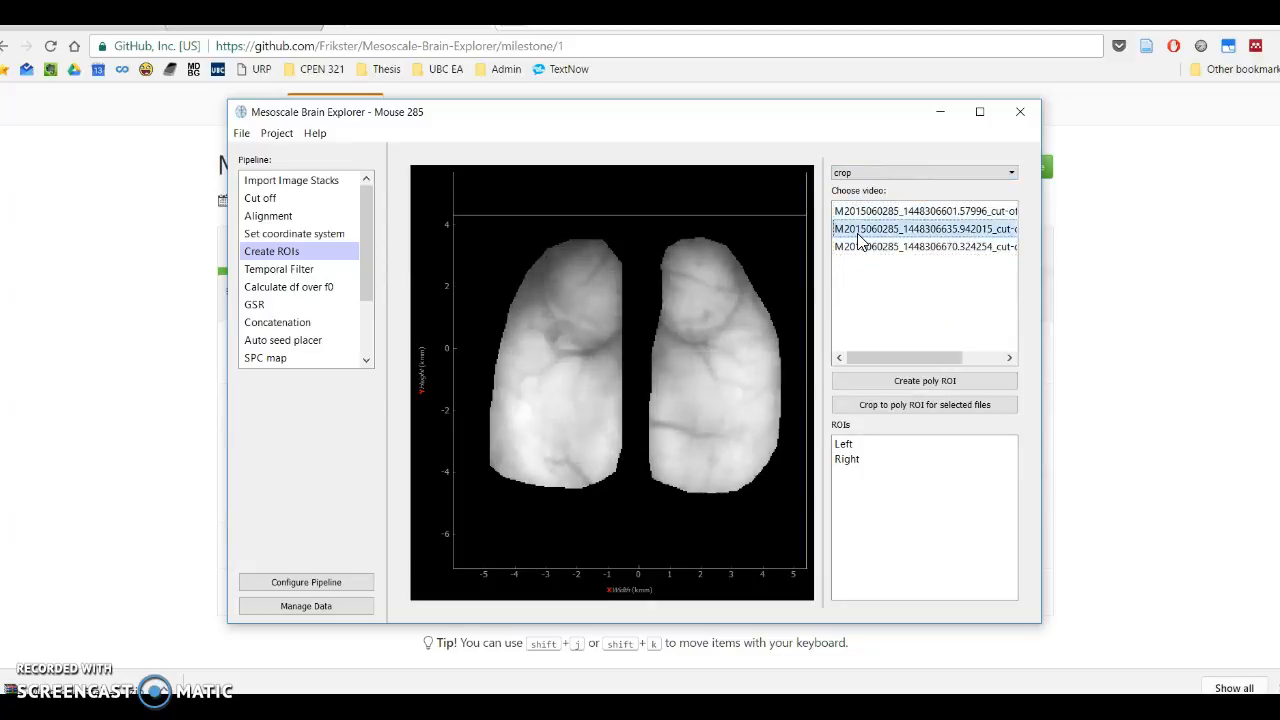
key("Up")
key("Up")
key("Down")
key("Down")
key("Up")
key("Up")
key("Down")
key("Down")
key("Up")
key("Up")
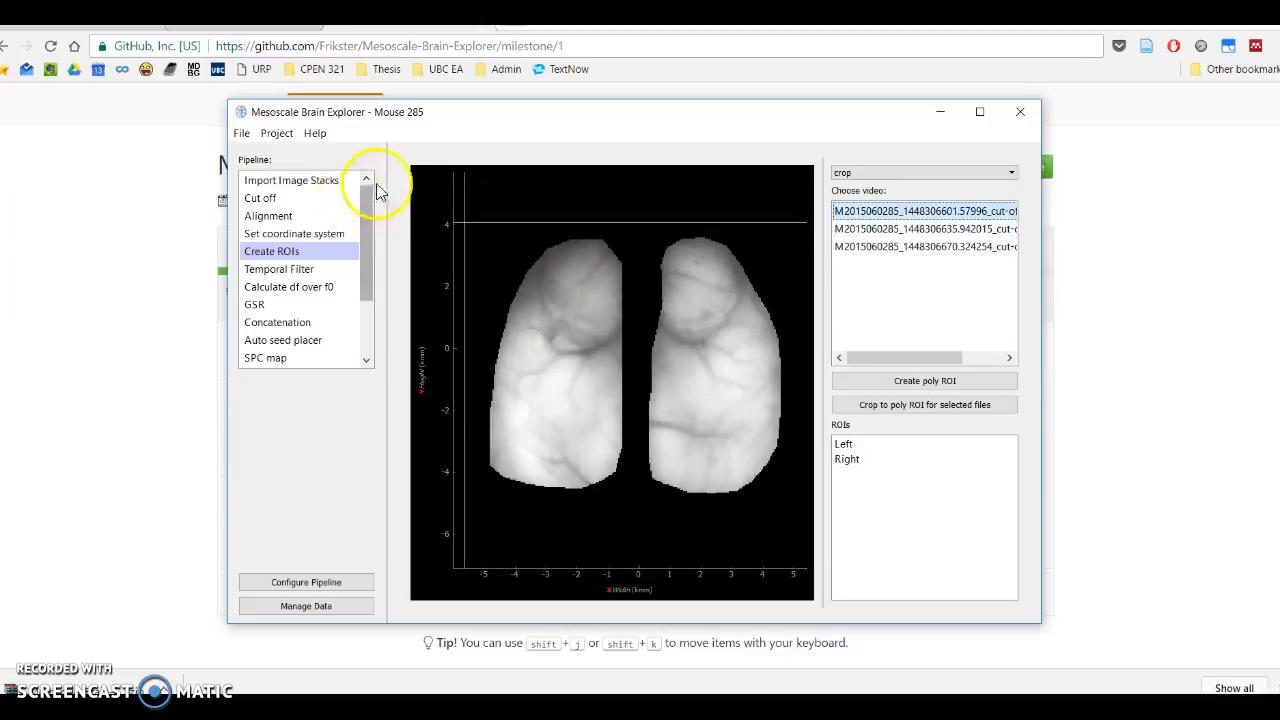
left_click_drag(386, 179, 380, 177)
left_click_drag(816, 243, 807, 222)
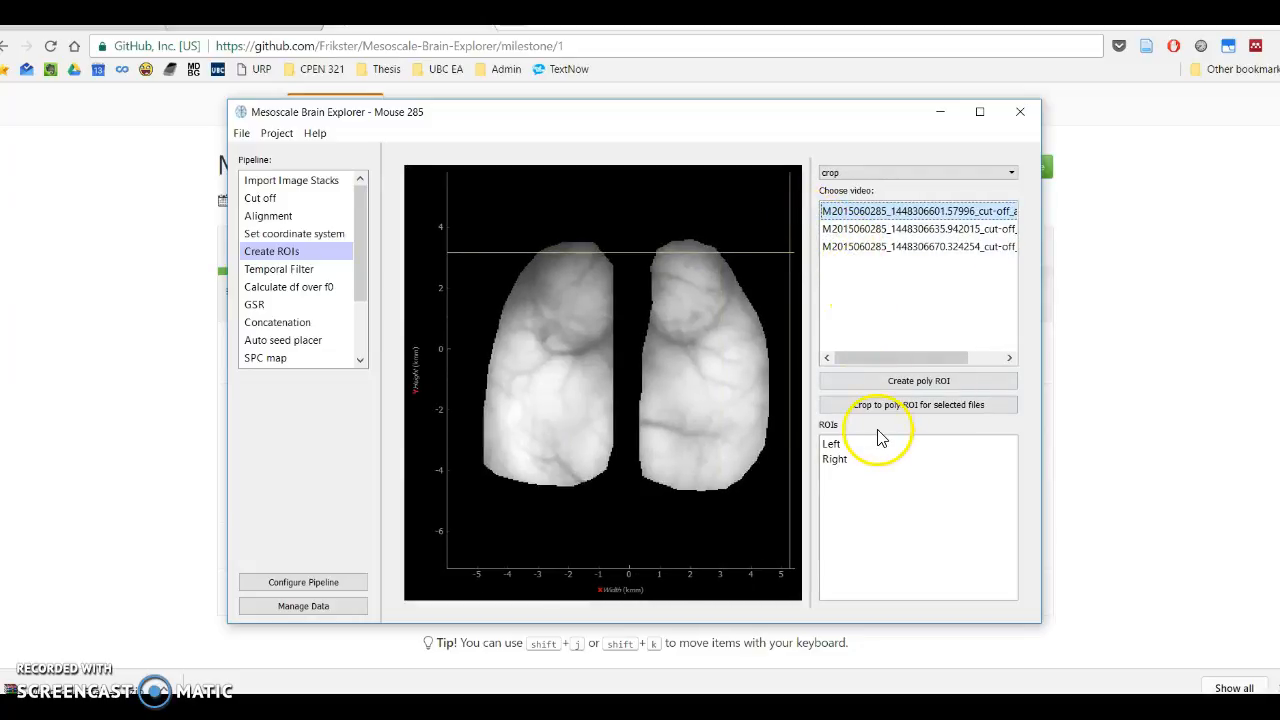
Step: Try dragging the Left ROI outline on the cropped image, and restore it by selecting Right and Left again
left_click(832, 445)
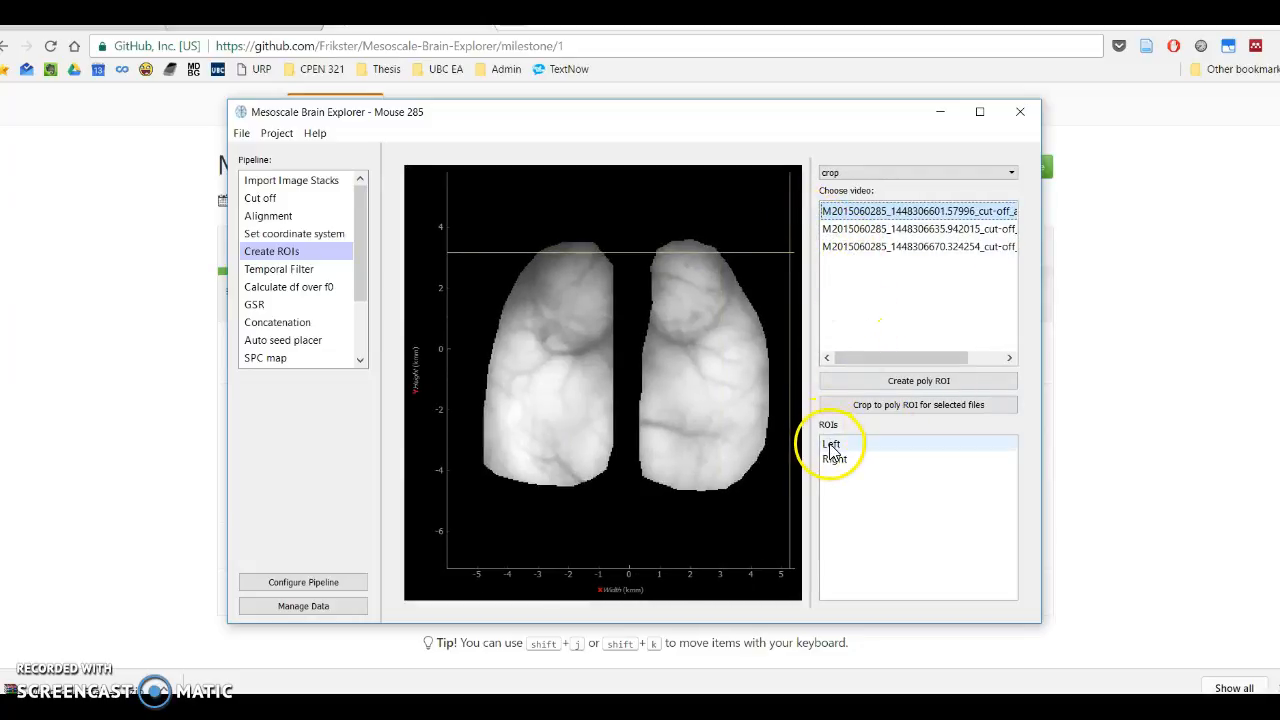
left_click_drag(563, 349, 598, 328)
left_click(836, 457)
left_click(838, 443)
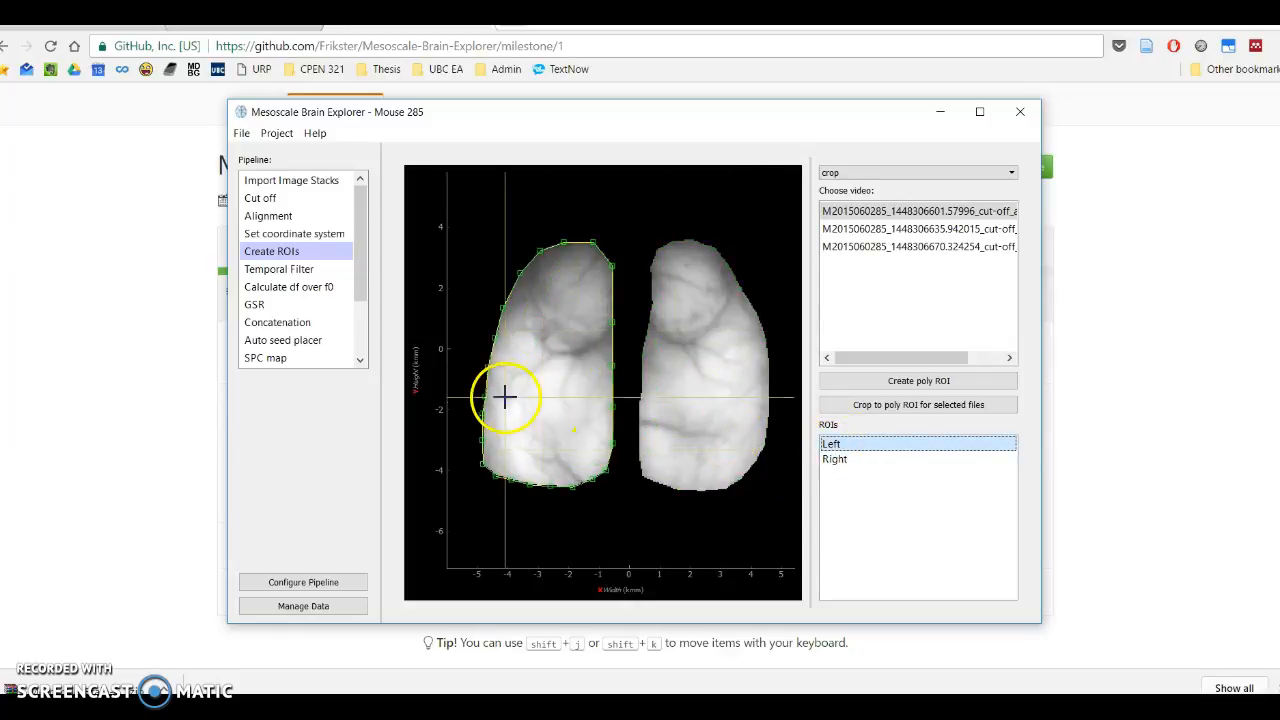
Step: Try moving the Left ROI up by about 1.6 kmicrons and saving its position, and reselect the Right and Left ROIs
left_click_drag(540, 380, 526, 345)
right_click(530, 283)
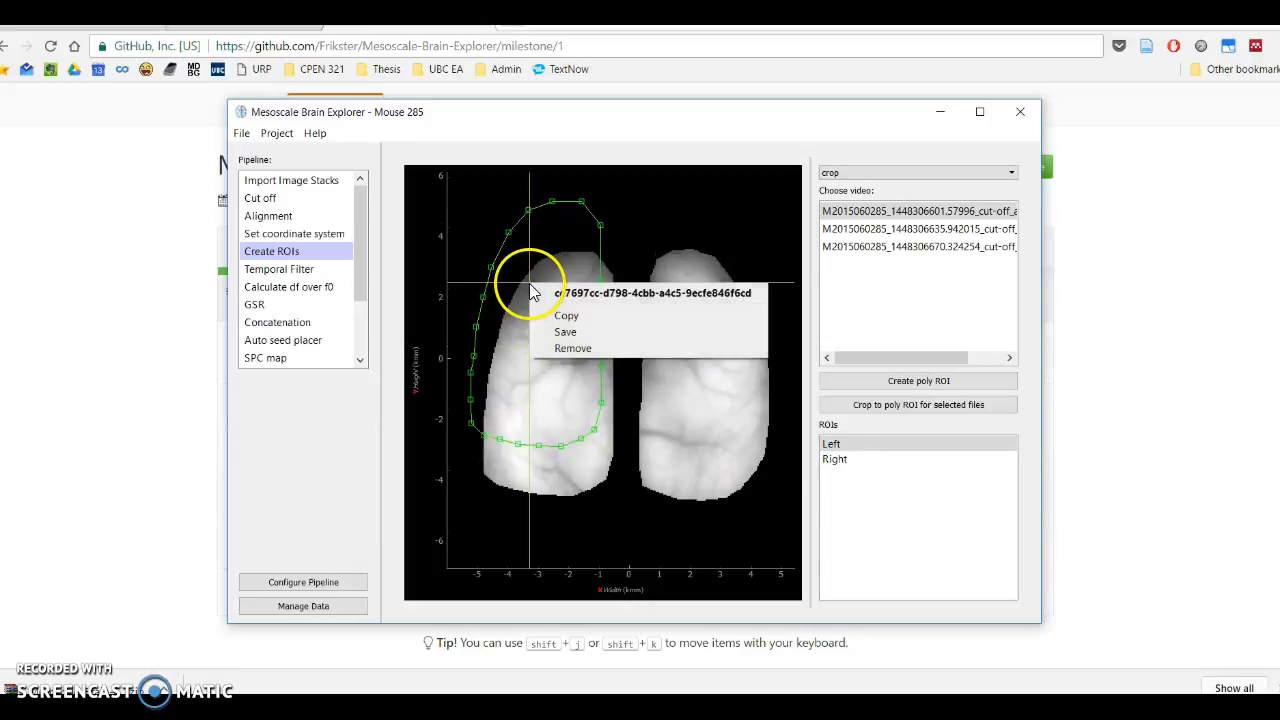
left_click(575, 332)
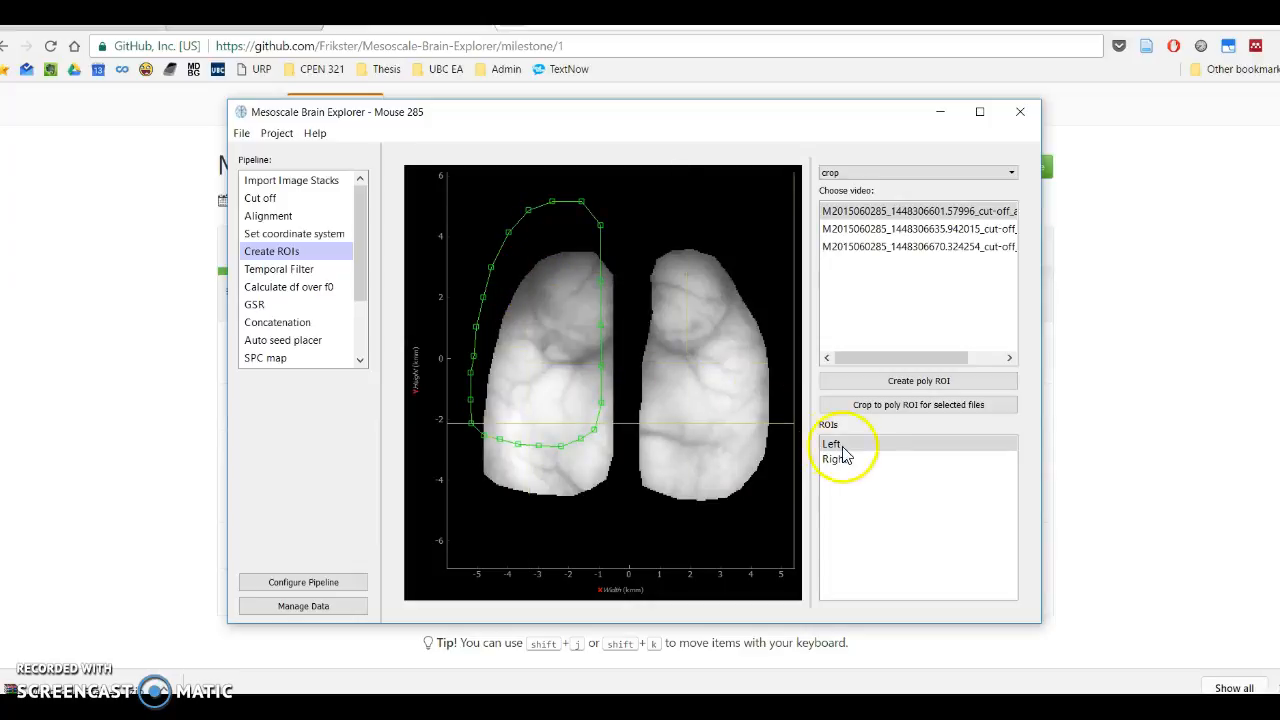
left_click(870, 460)
left_click(870, 448)
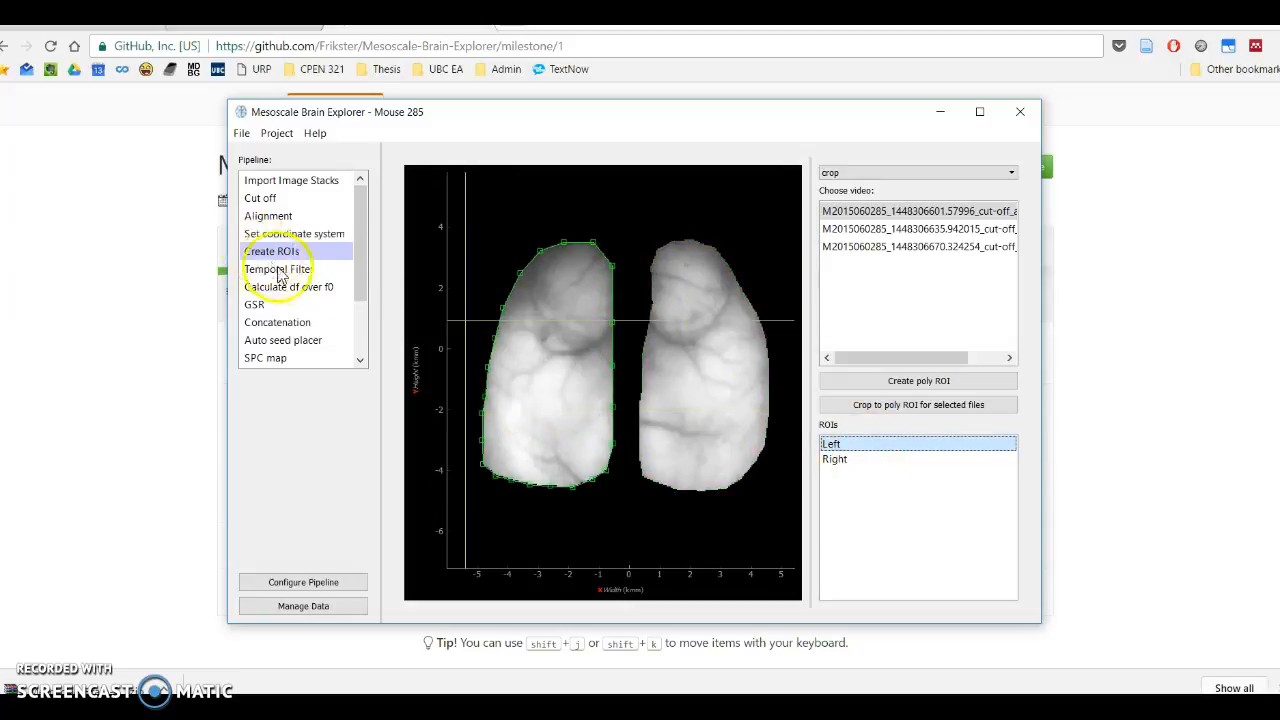
Step: Go to the Temporal Filter stage and show only the crop videos
left_click(285, 270)
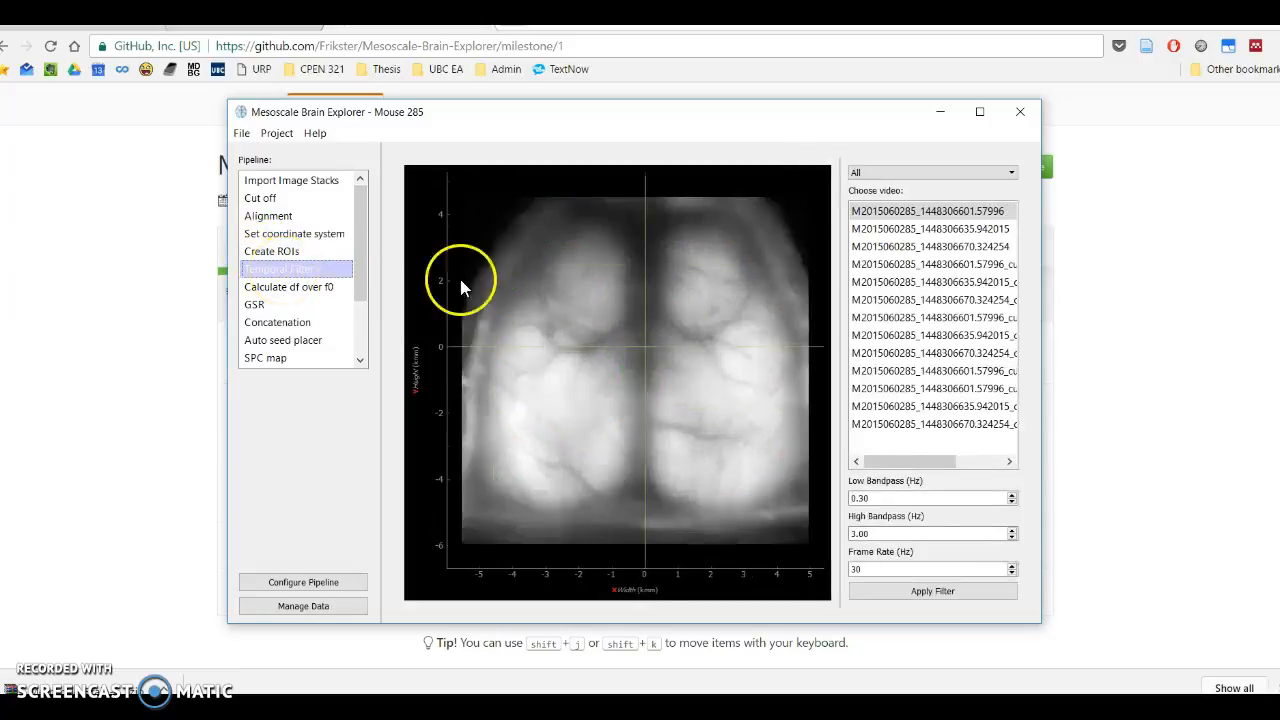
left_click(906, 172)
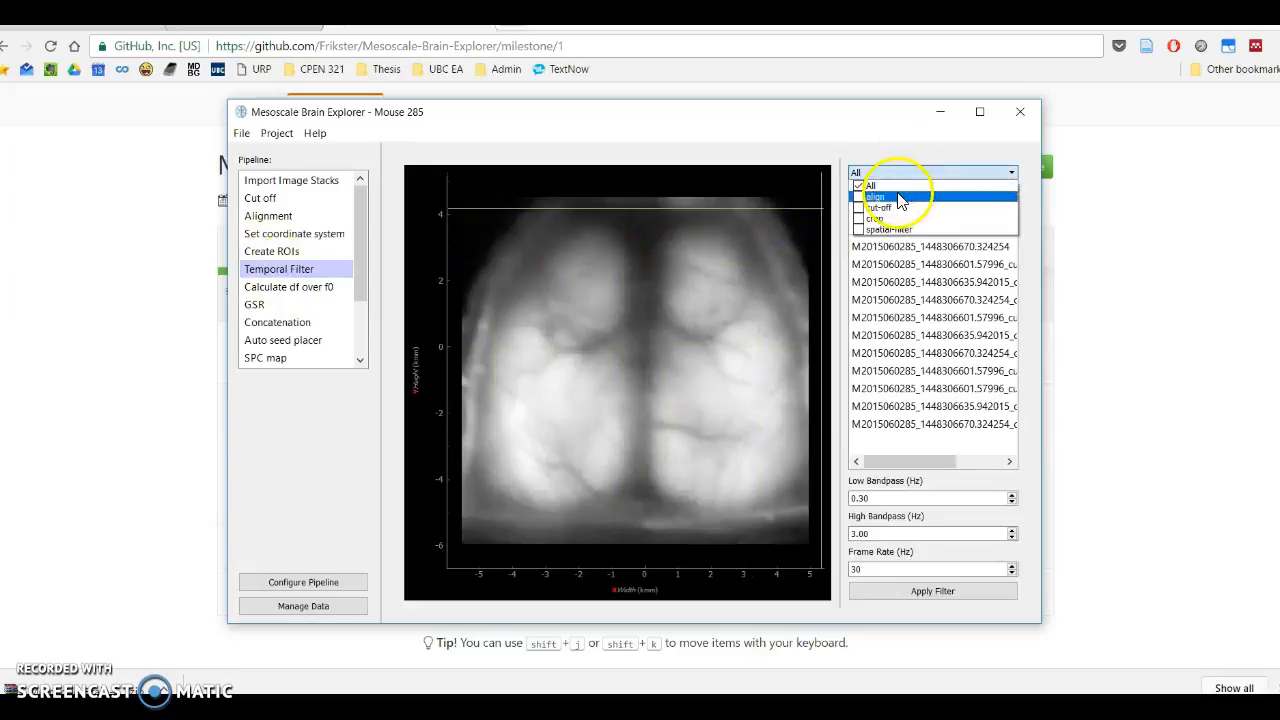
left_click(884, 219)
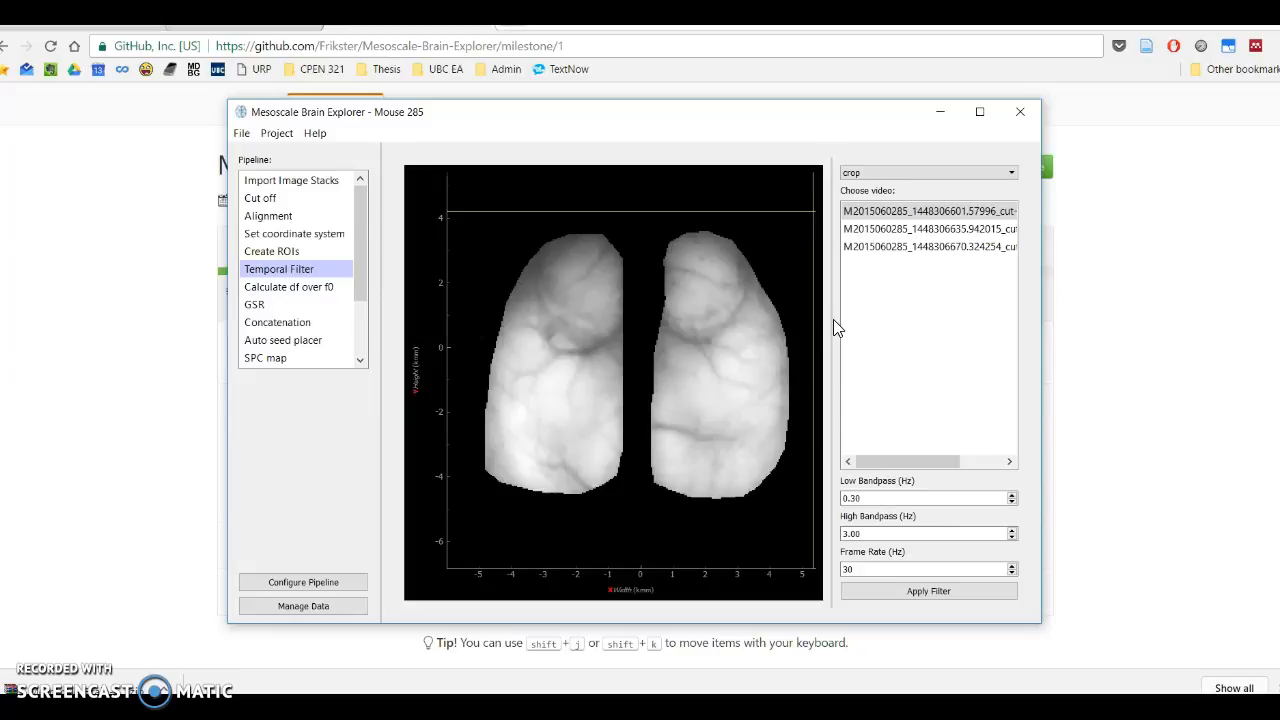
Step: Apply the temporal filter to all three cropped videos with a 0.30 to 3.00 Hz bandpass and 30 Hz frame rate
double_click(858, 569)
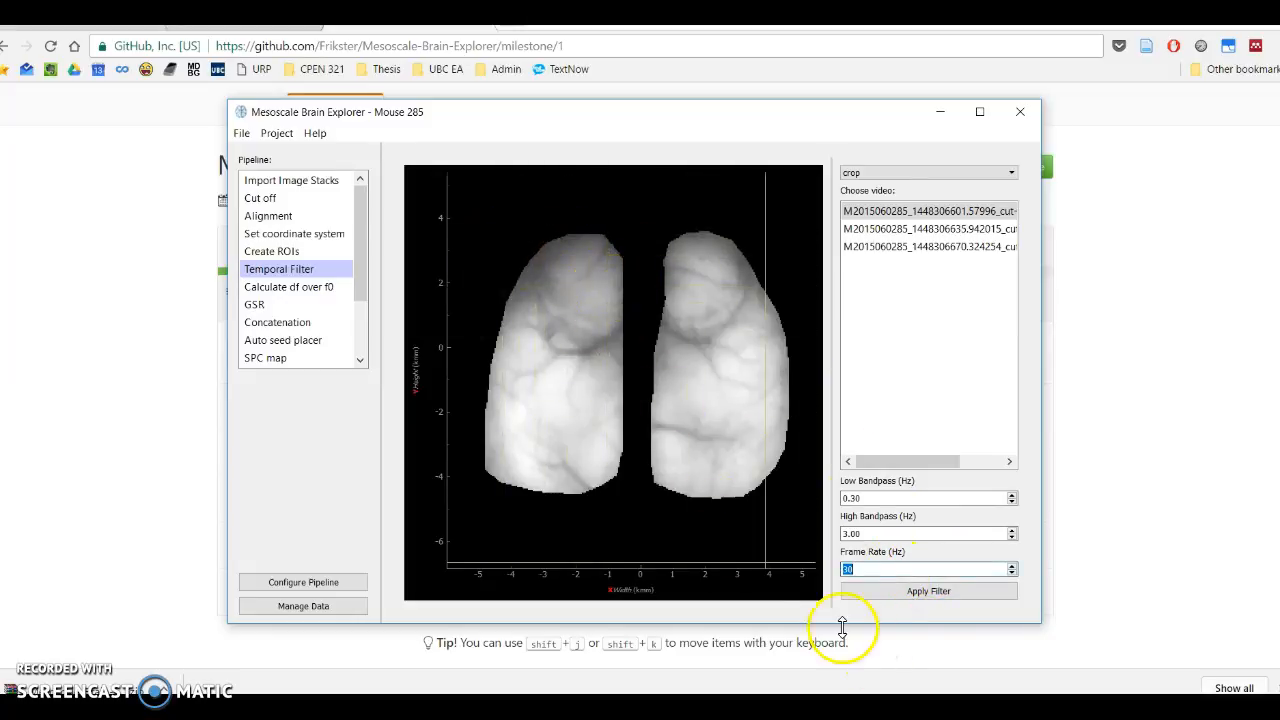
left_click(865, 212)
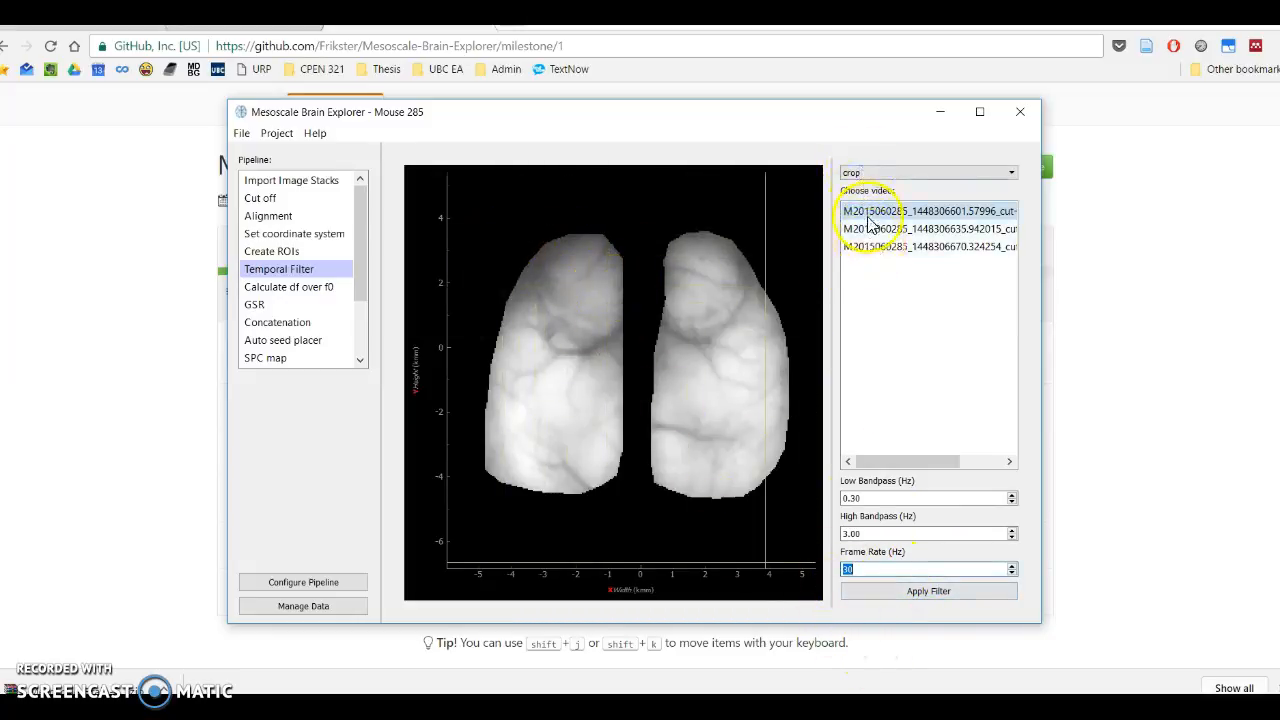
left_click(873, 247, "shift")
left_click(880, 595)
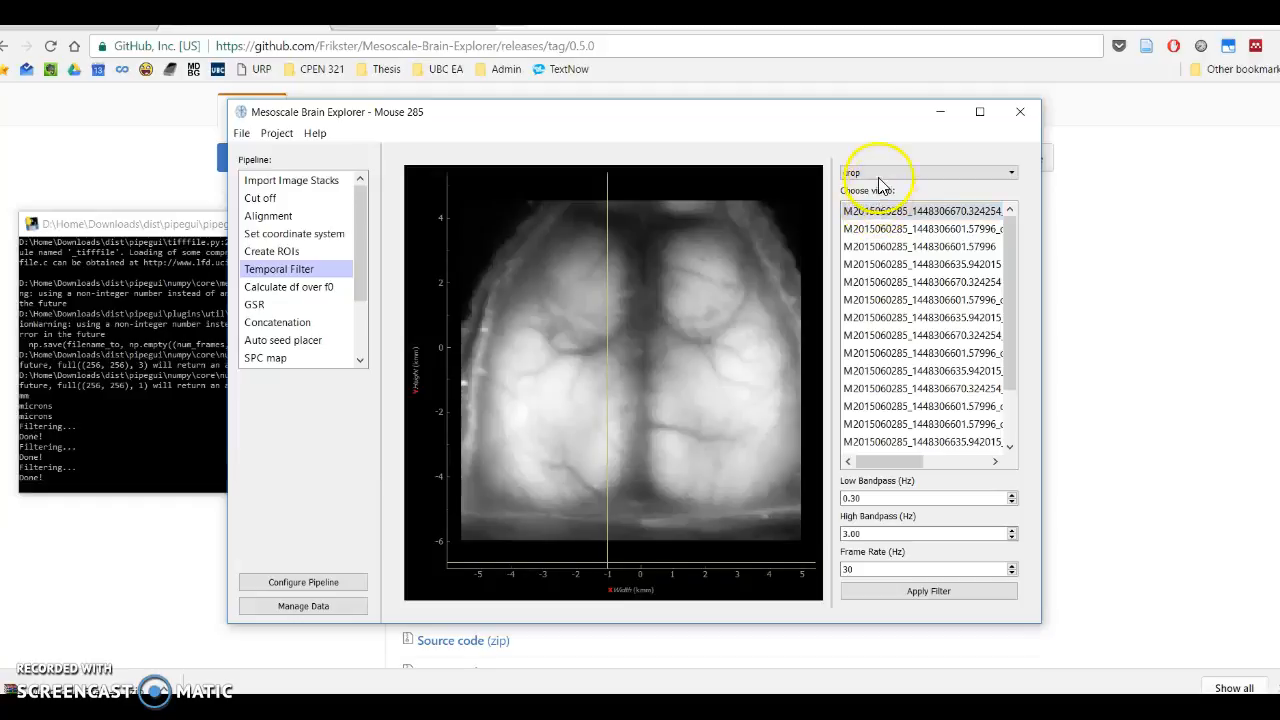
Step: Reload the Temporal Filter stage and list only the temporal-filter videos
left_click(875, 173)
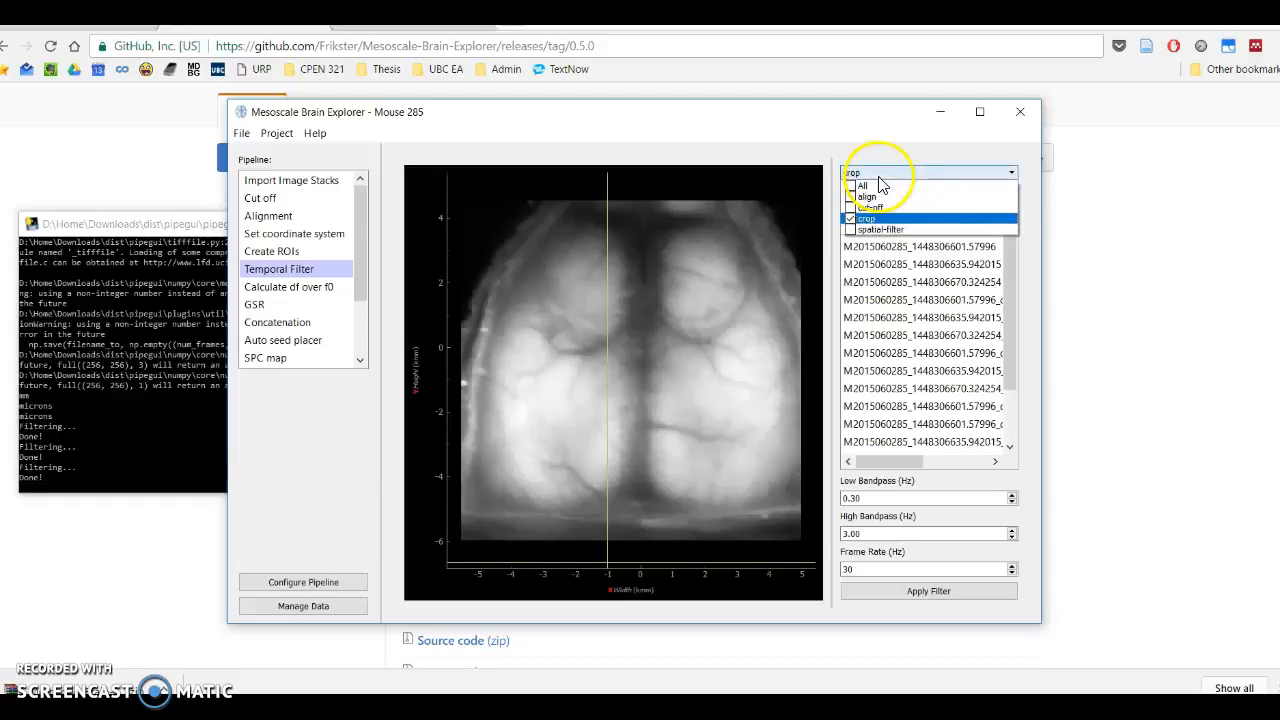
left_click(287, 283)
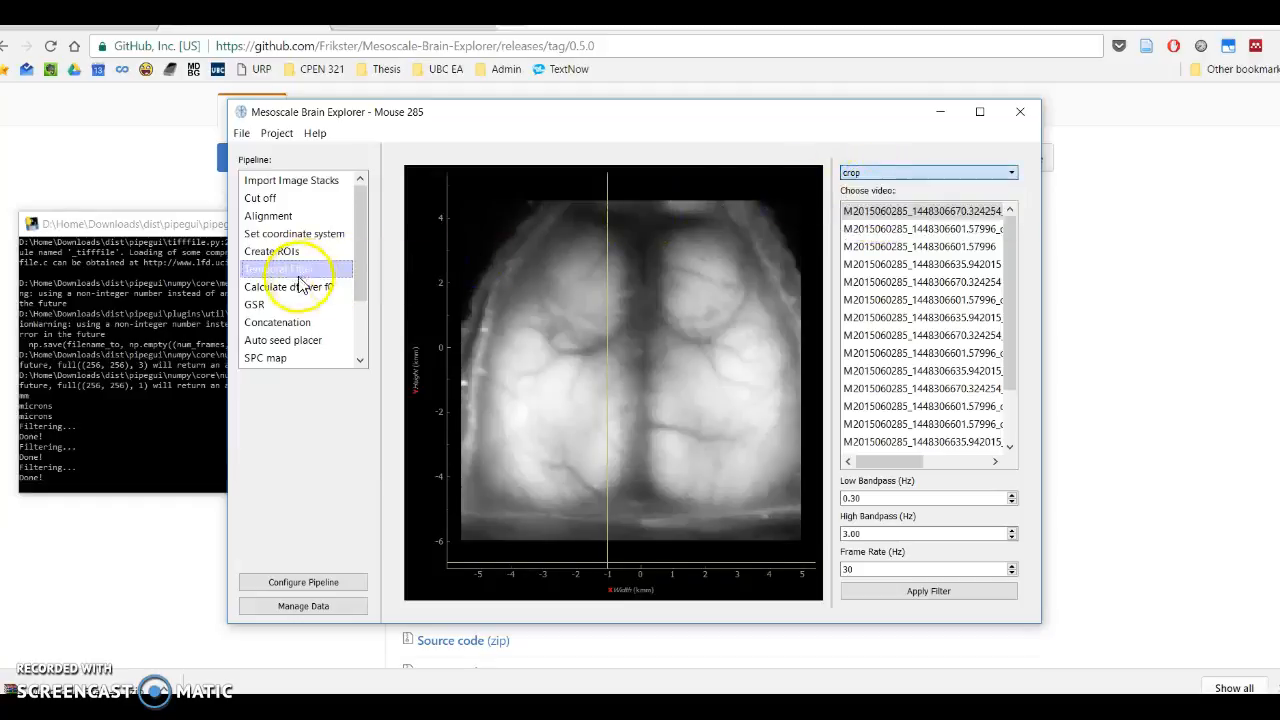
left_click(295, 287)
left_click(285, 269)
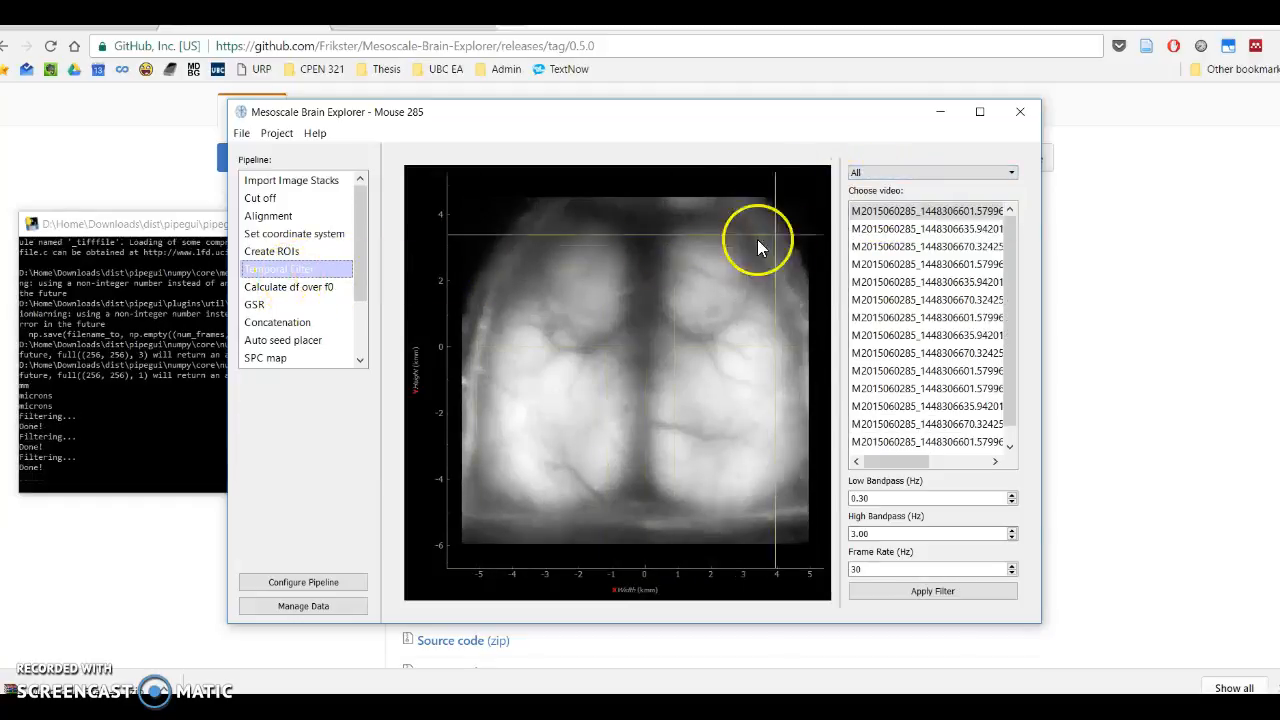
left_click(870, 176)
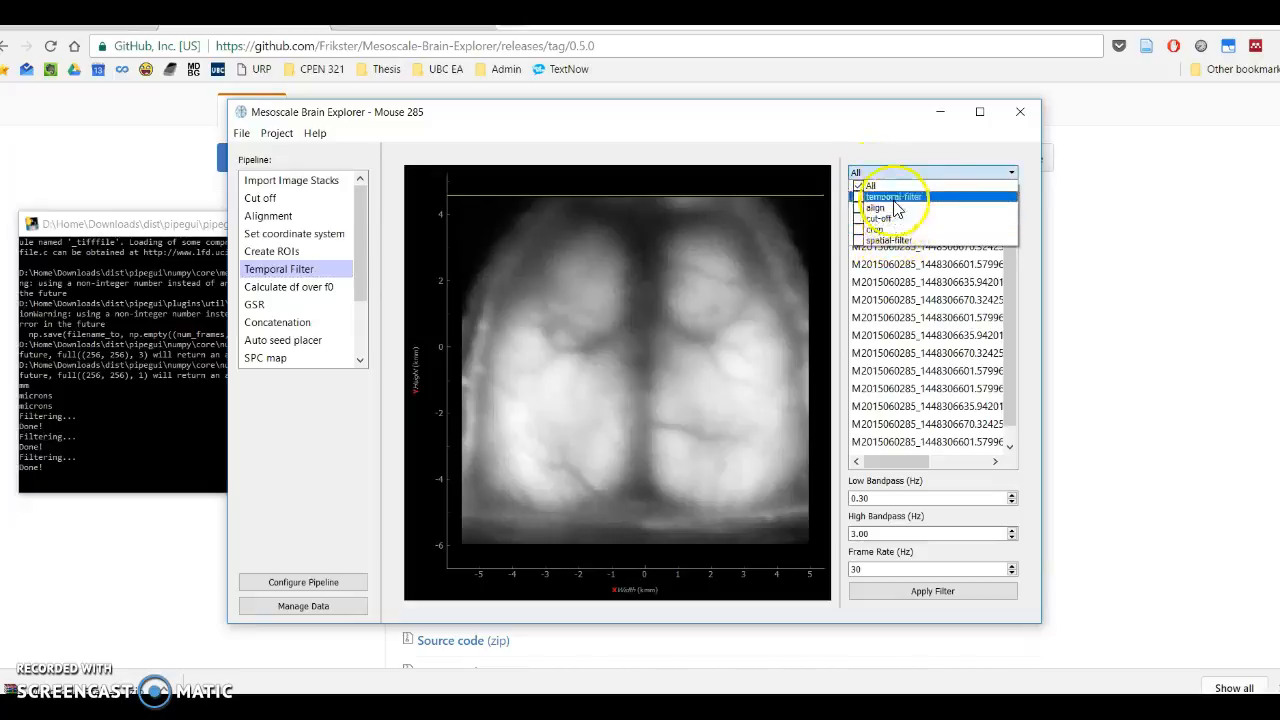
left_click(888, 197)
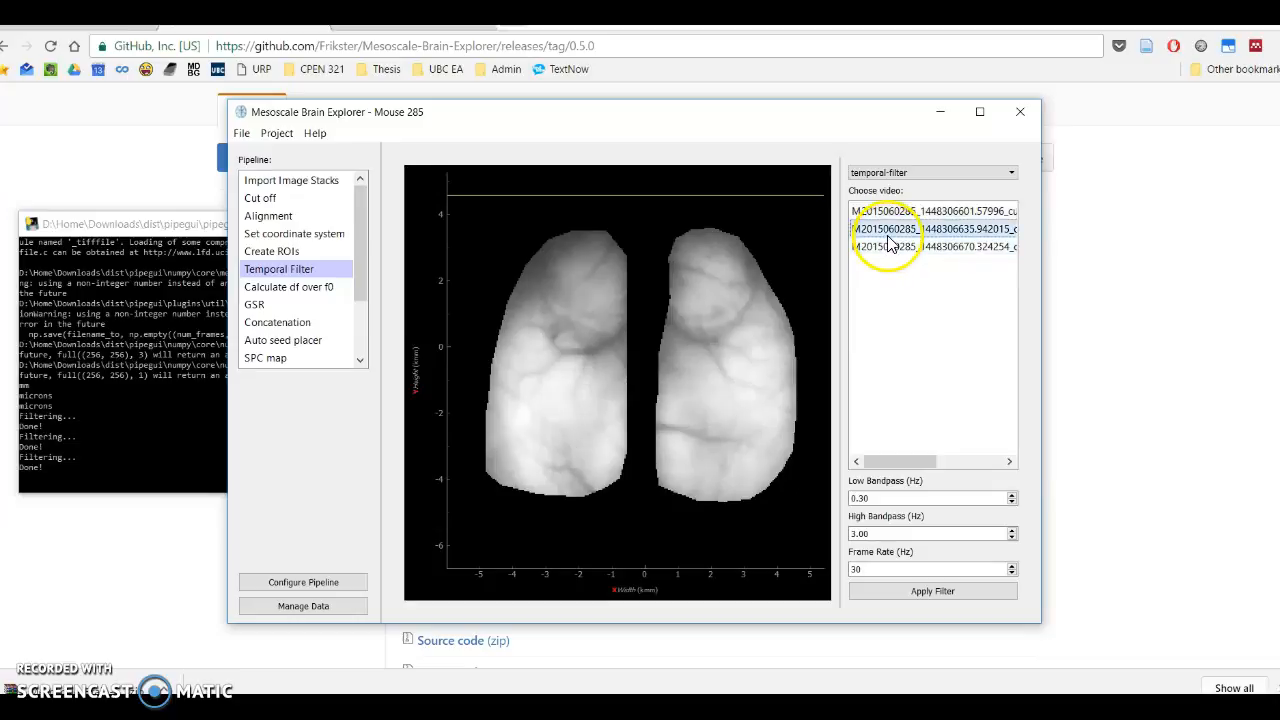
Step: Preview each of the three temporally filtered videos in turn
left_click(886, 213)
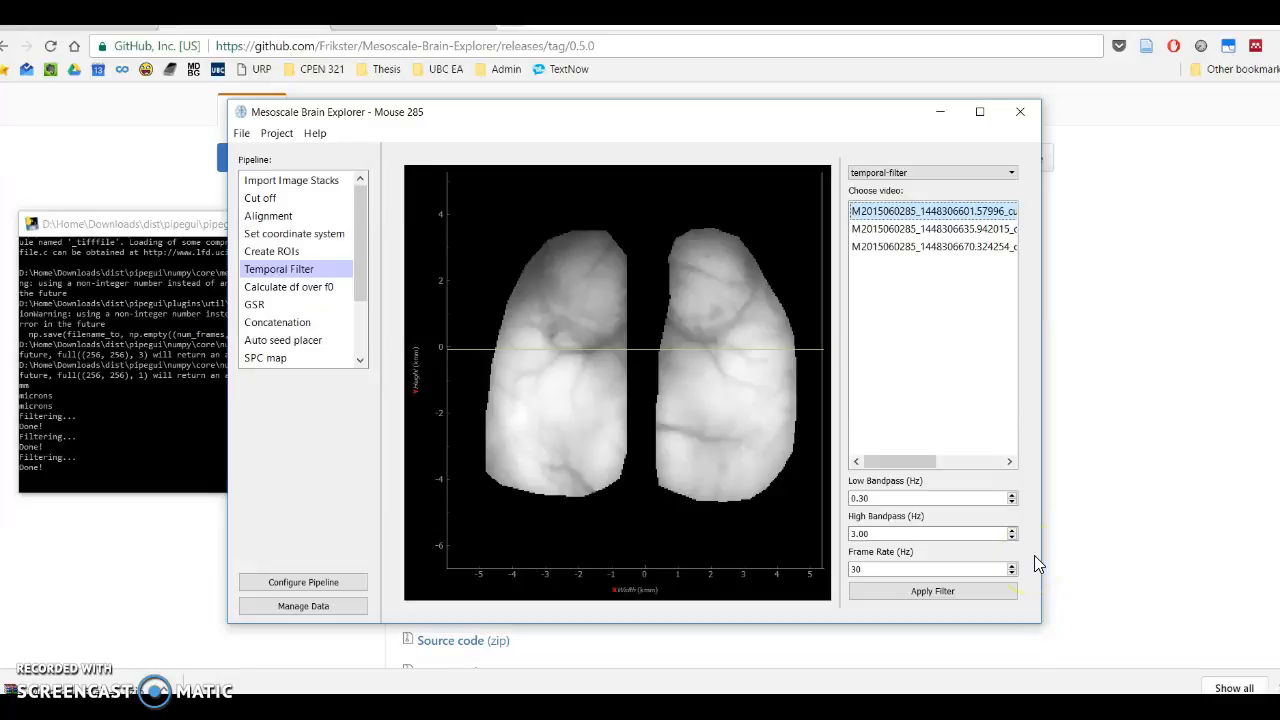
left_click(930, 229)
left_click(925, 246)
left_click(930, 231)
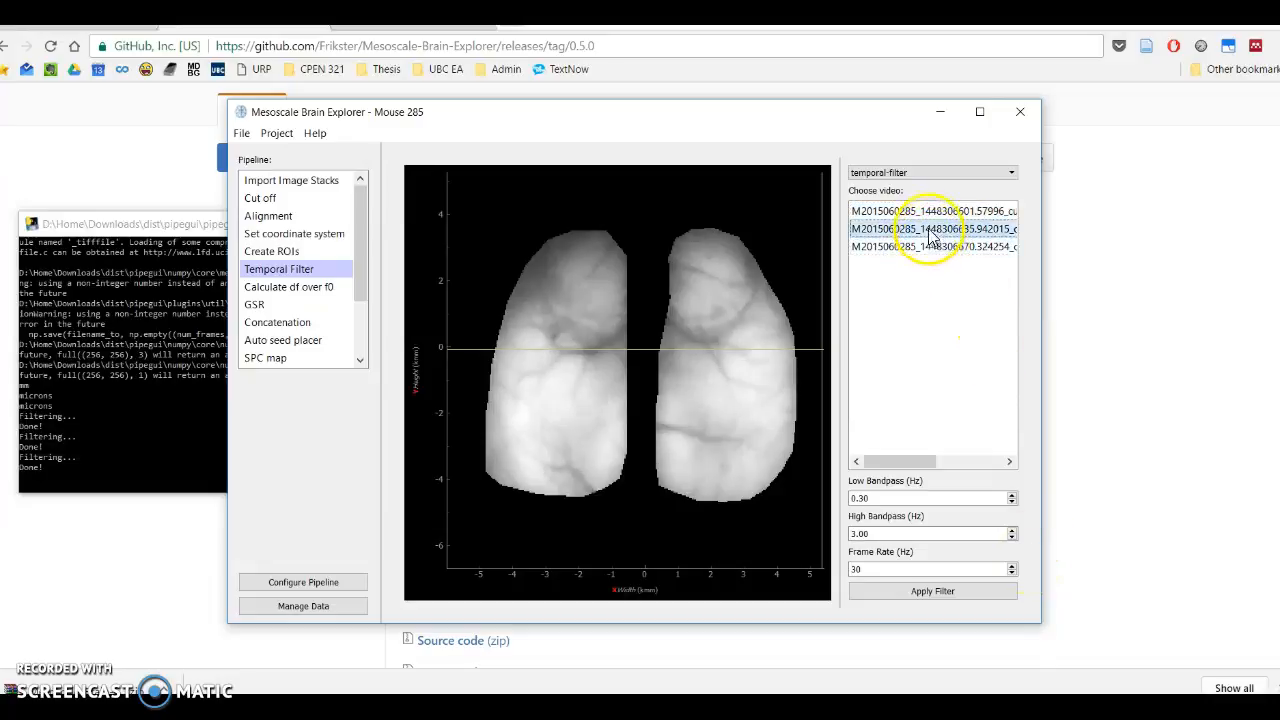
left_click(900, 211)
left_click(915, 246)
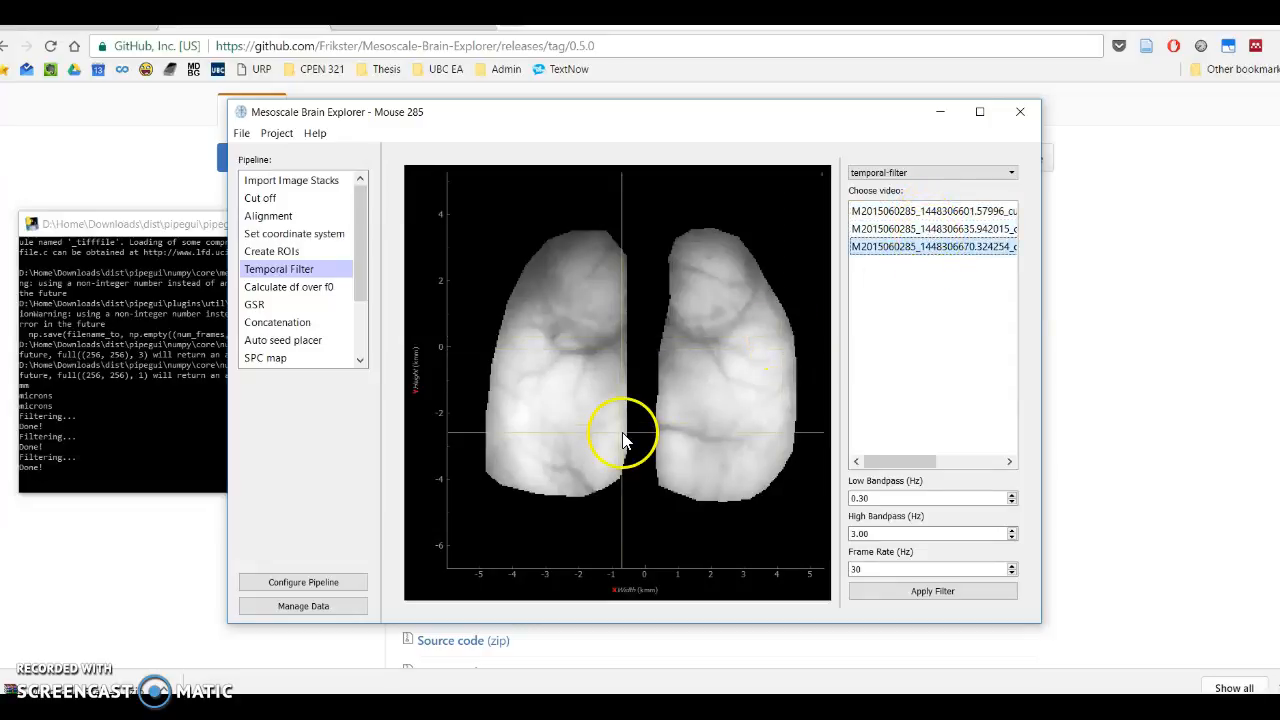
Step: Go to the Calculate df over f0 stage, show only the temporal-filter videos and select all three
left_click(268, 288)
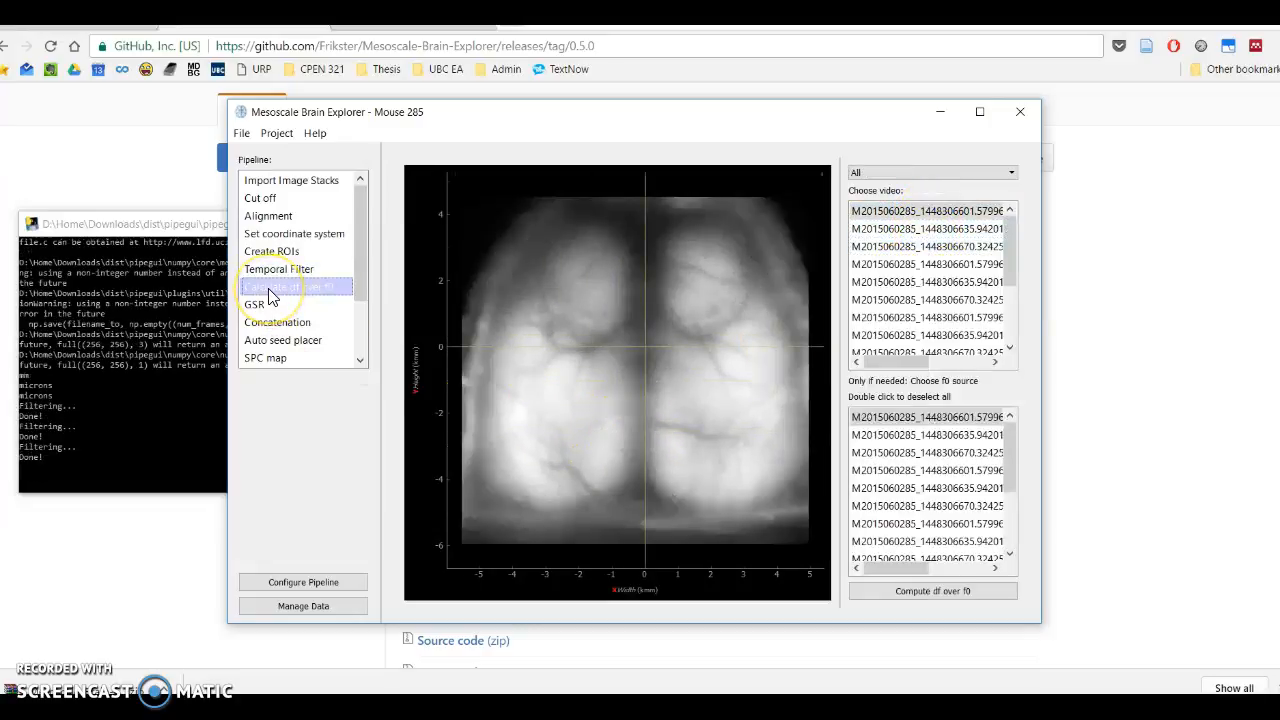
left_click(950, 335)
left_click(955, 282)
left_click(920, 205)
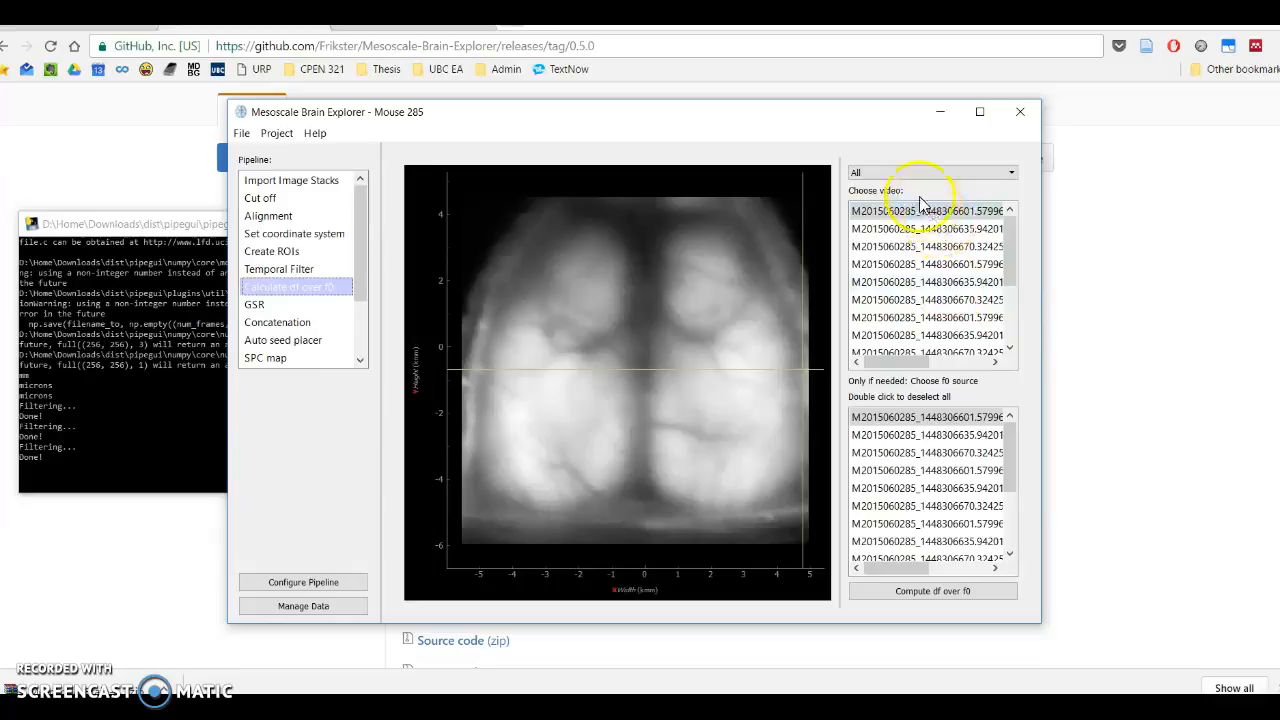
left_click(895, 173)
left_click(892, 196)
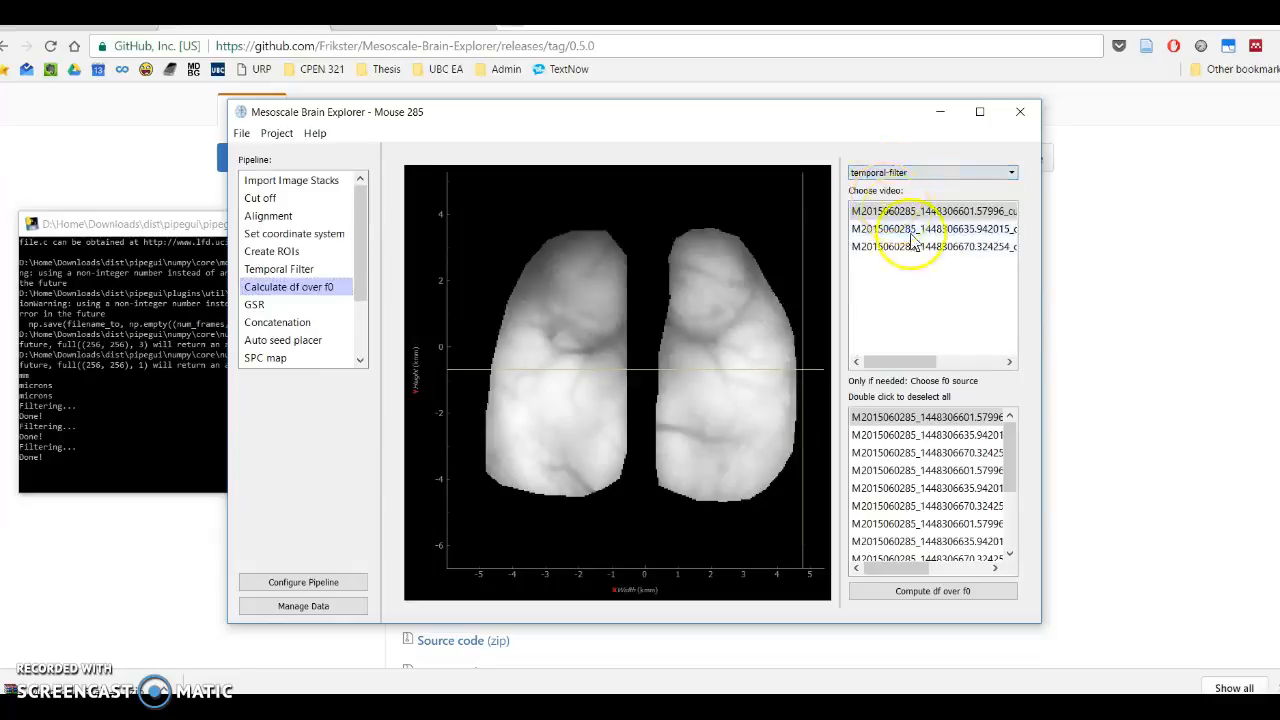
left_click_drag(912, 247, 920, 212)
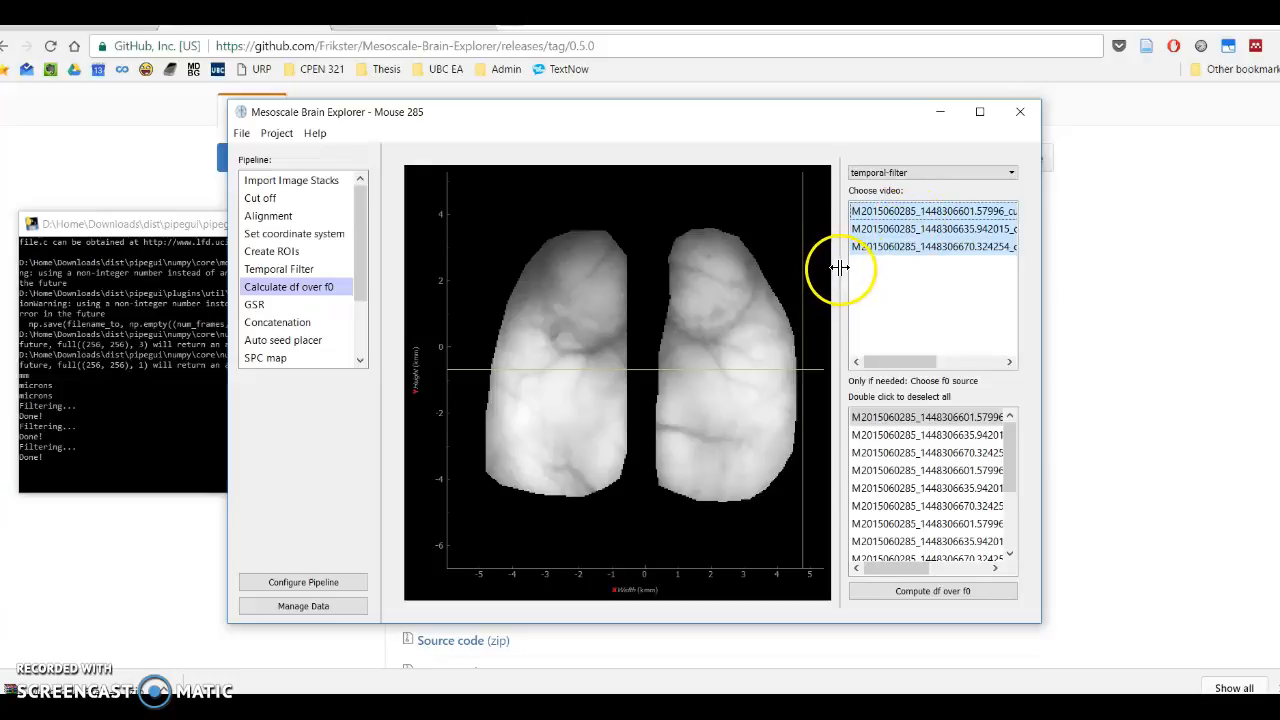
Step: Look through the f0 source list and widen the window to make the full file names readable
scroll(1000, 465, "down", 2)
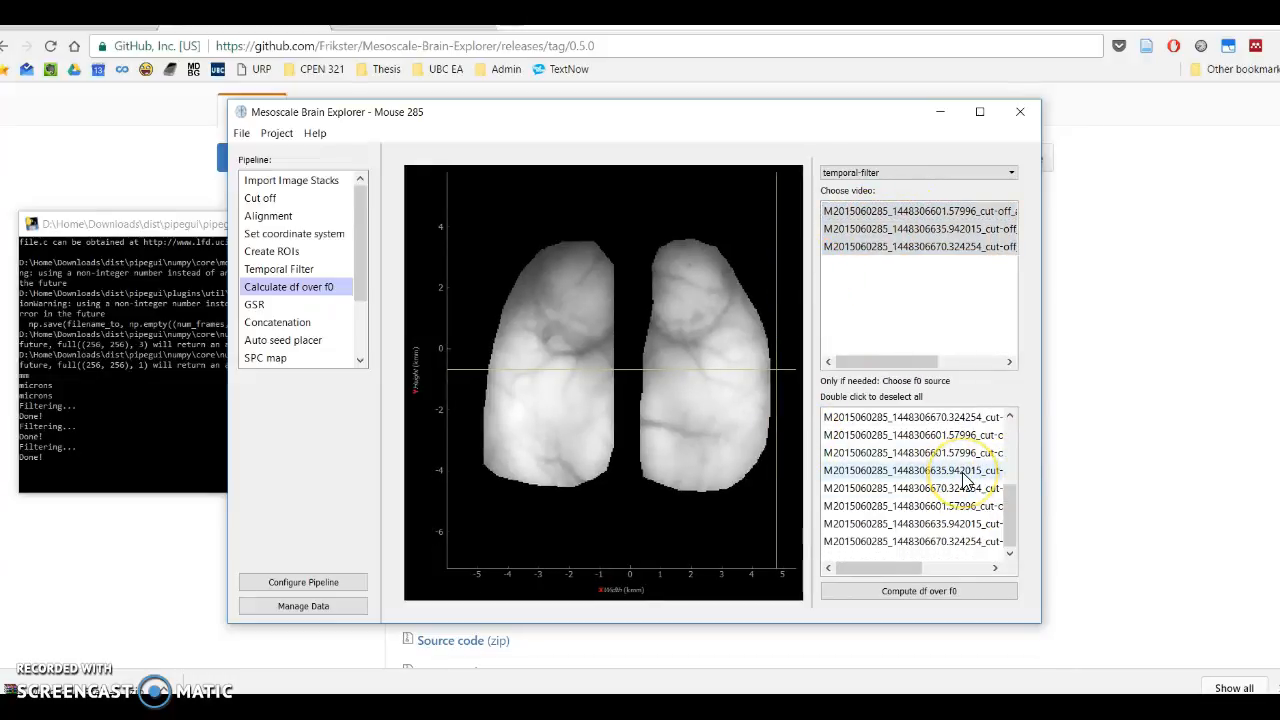
scroll(990, 490, "up", 2)
left_click_drag(1041, 517, 1124, 515)
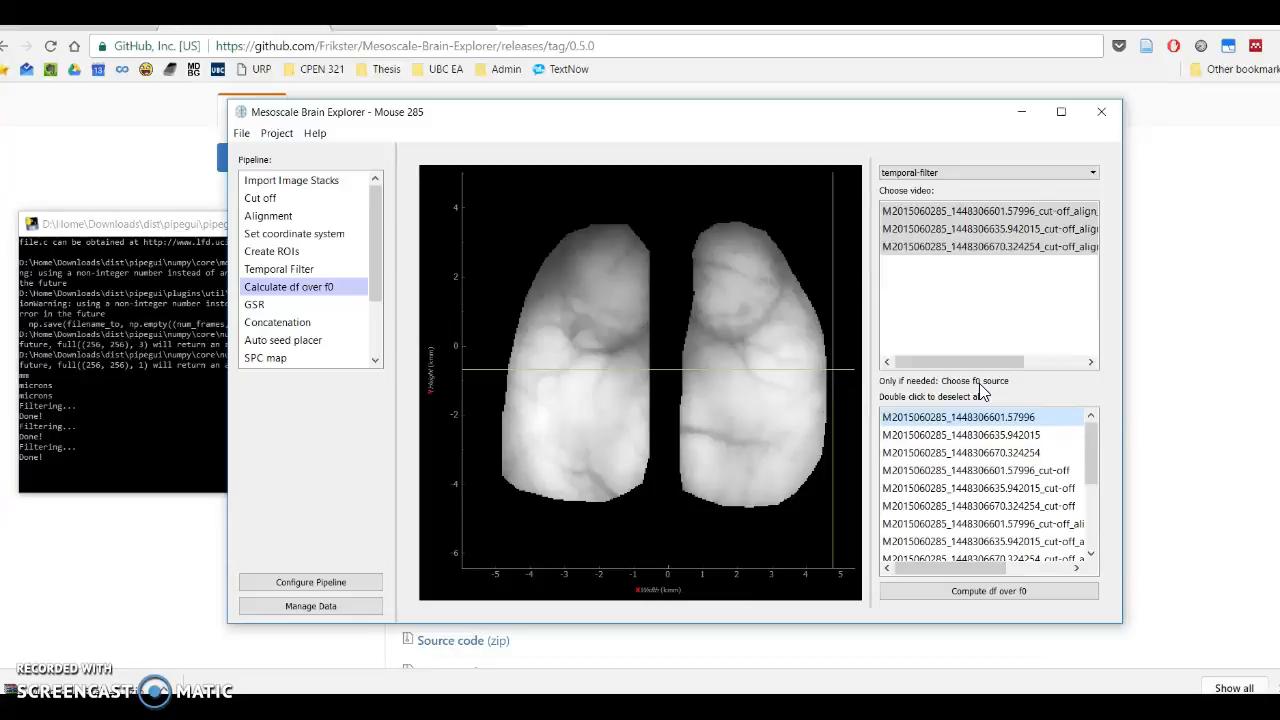
Step: Compute df over f0 for all three temporal-filter videos with no f0 source selected
left_click(929, 245)
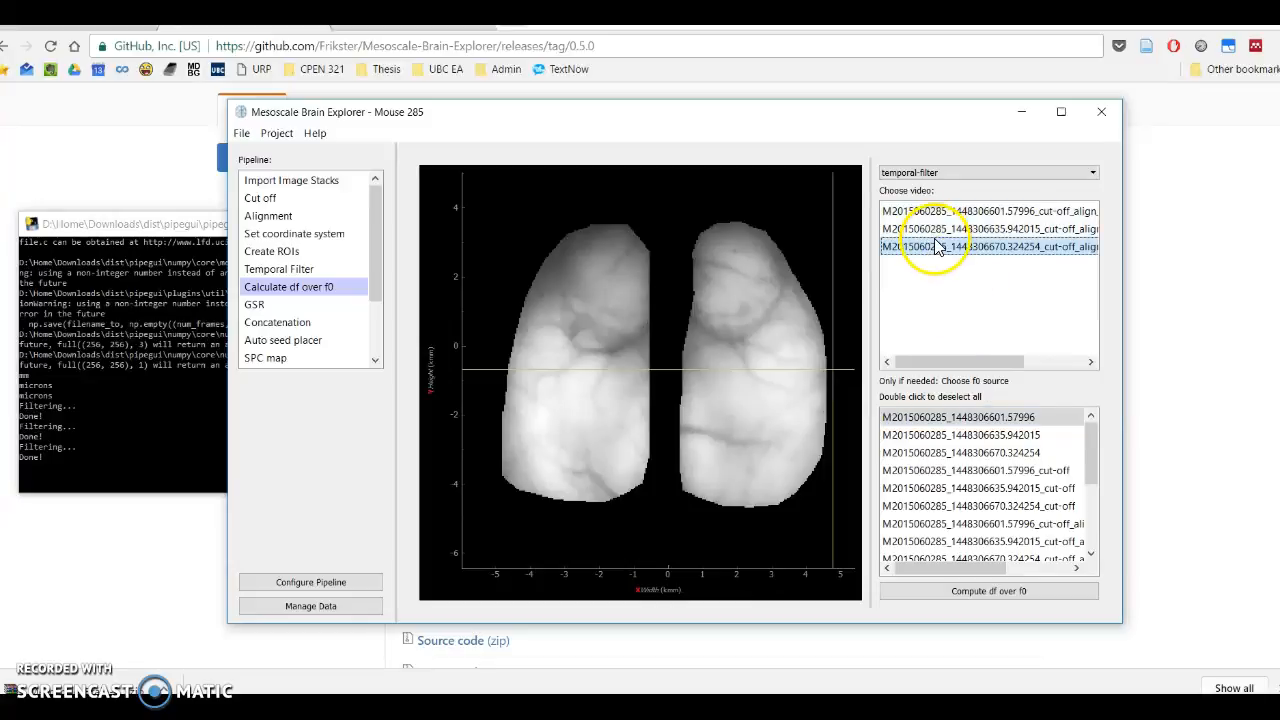
left_click(912, 211)
left_click(938, 246, "shift")
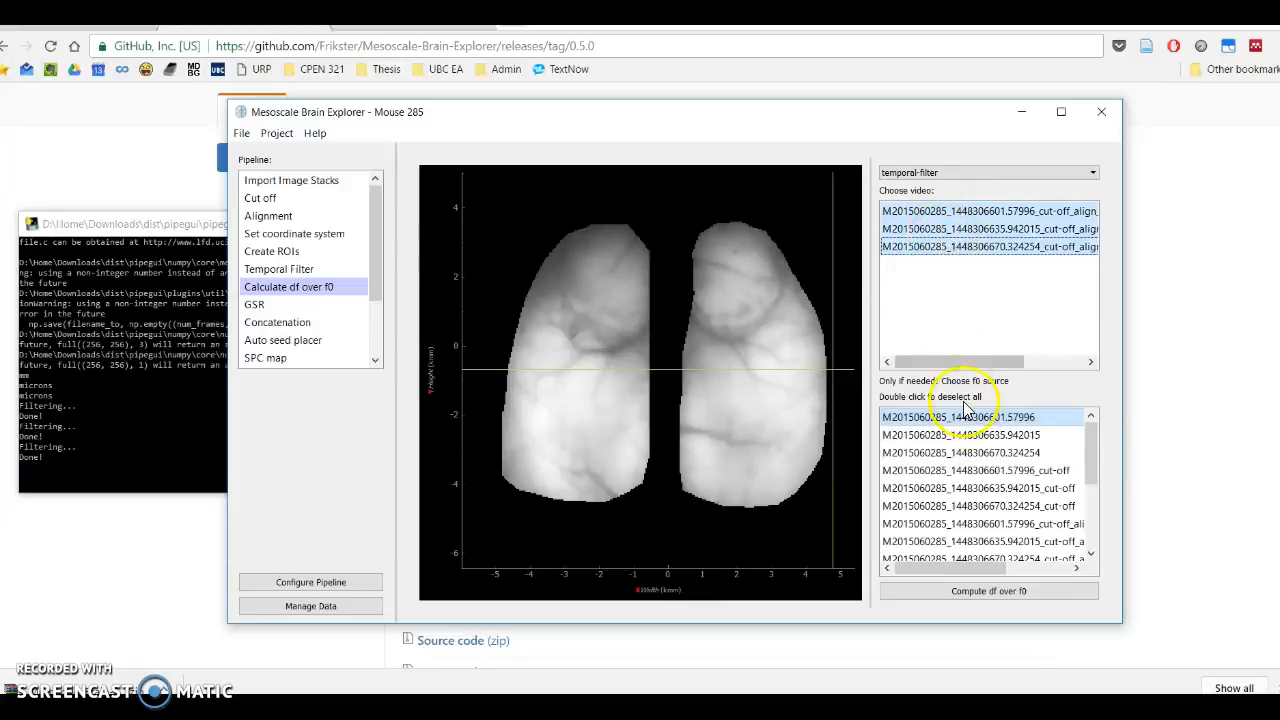
double_click(930, 416)
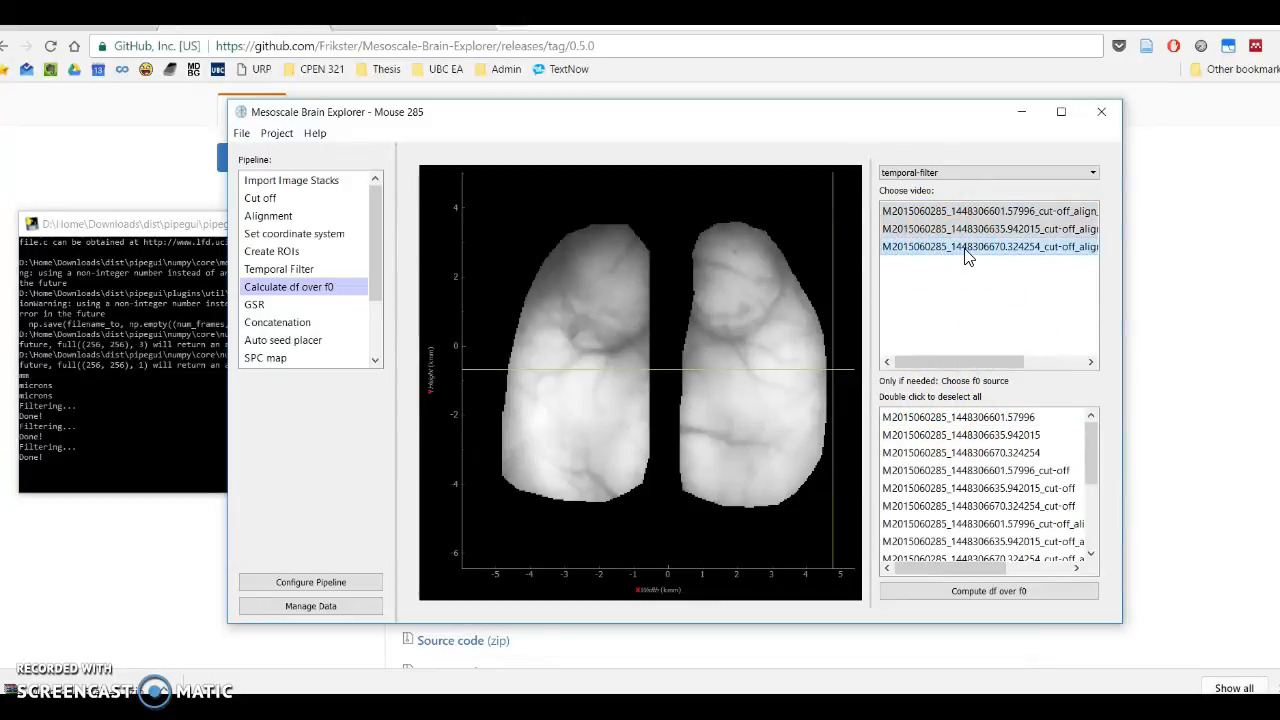
left_click_drag(872, 222, 808, 217)
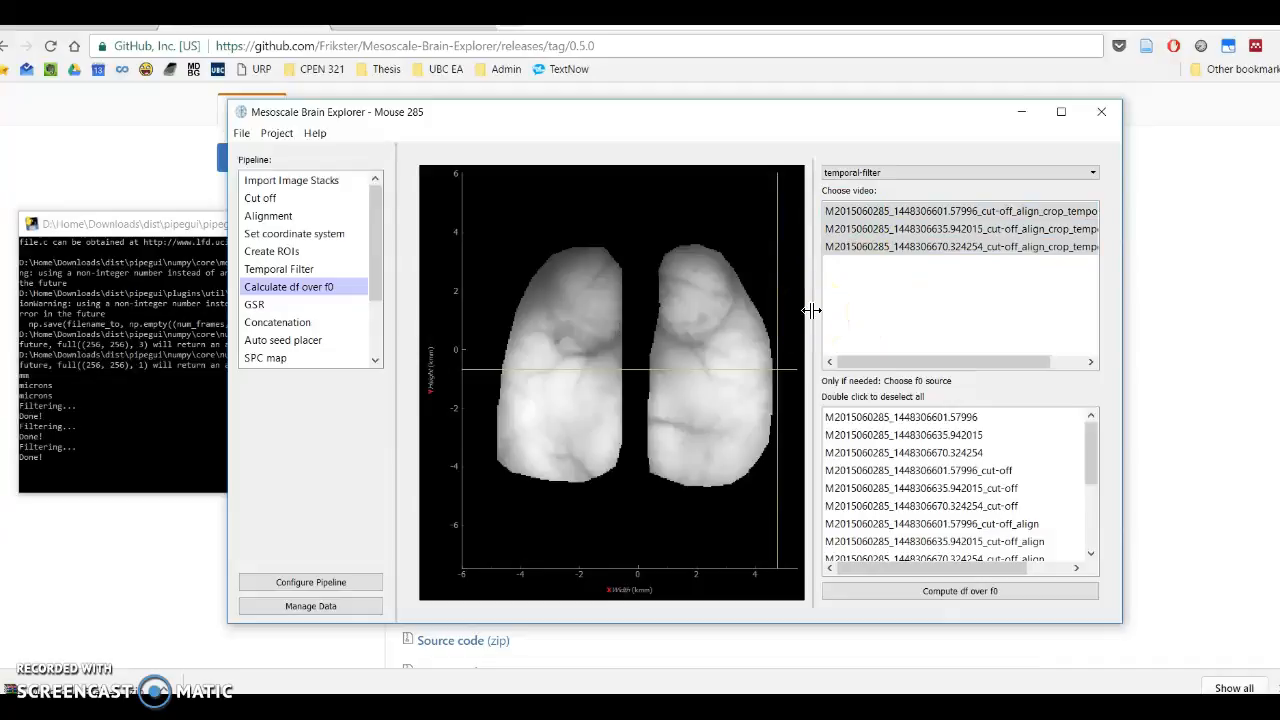
left_click(908, 591)
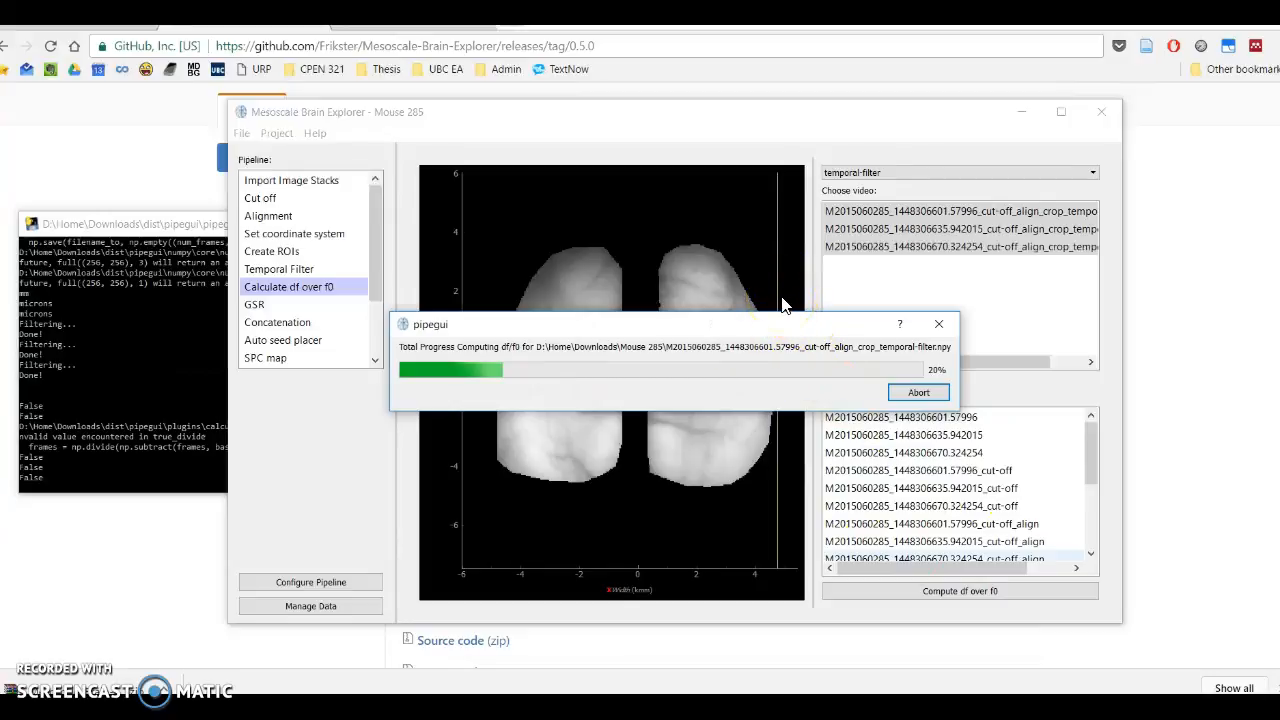
left_click(902, 488)
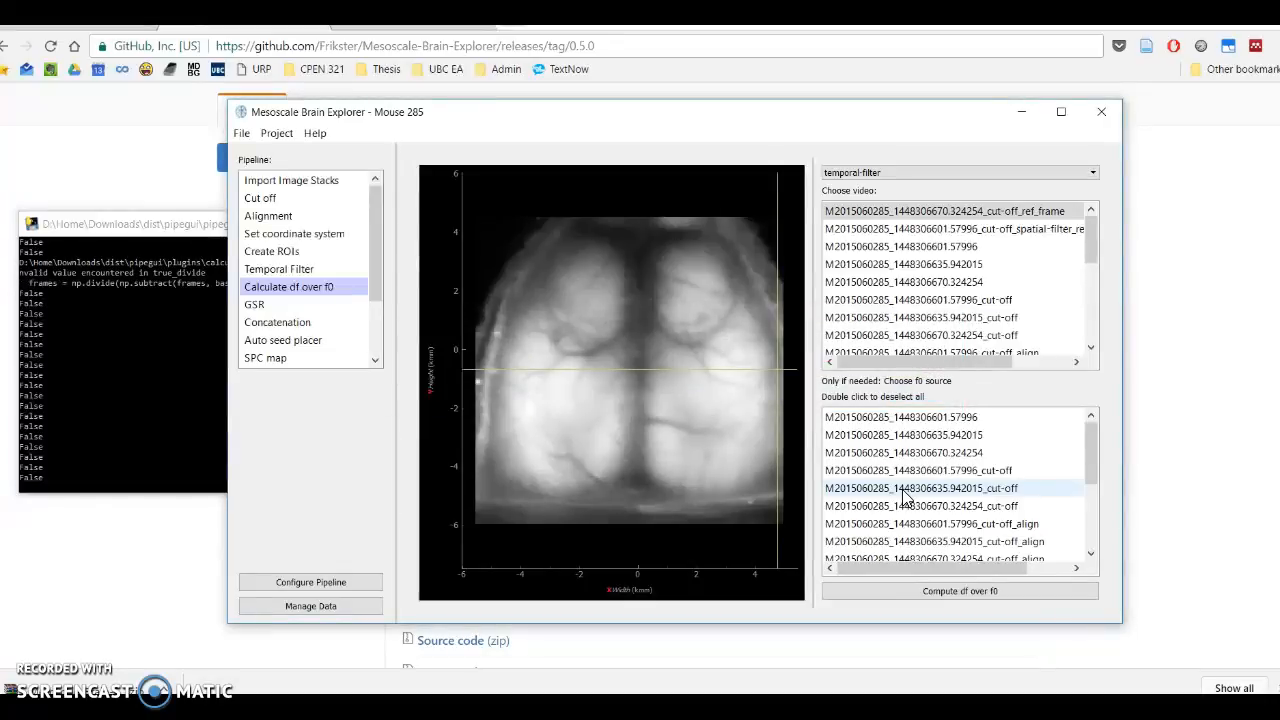
Step: Go to the GSR stage, widen the video list and show only the df-f0 videos
left_click(256, 305)
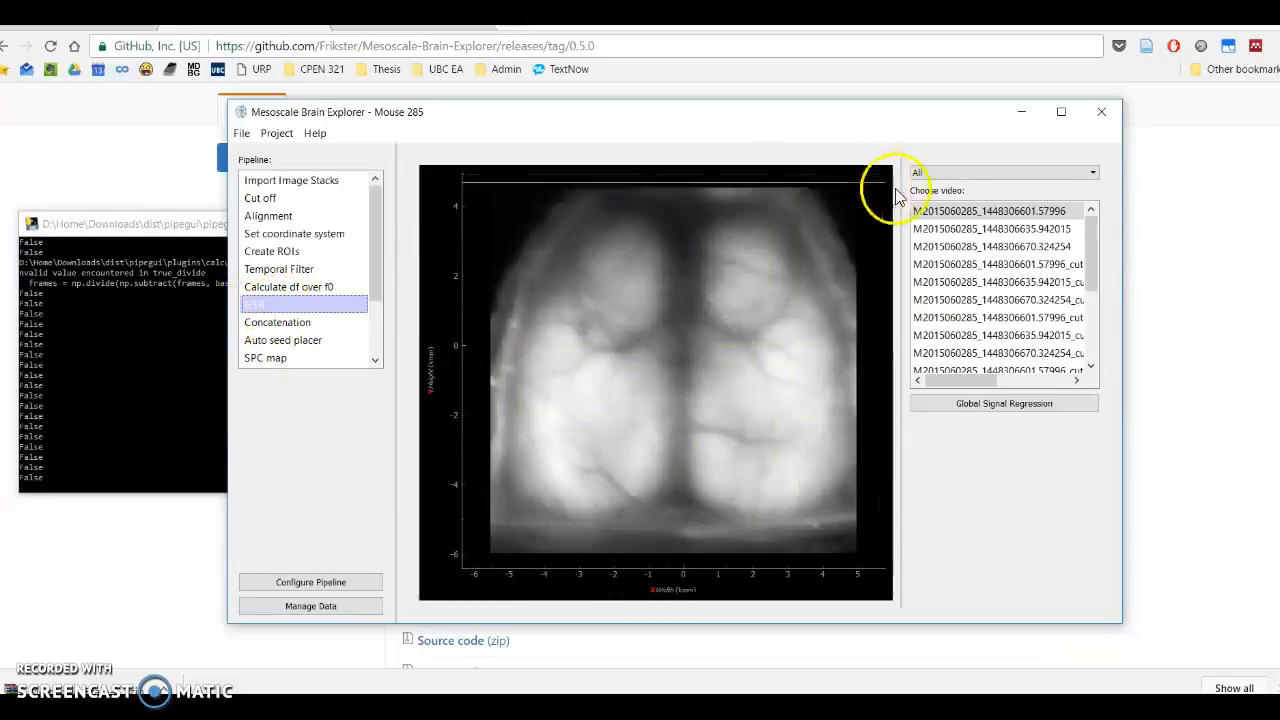
left_click_drag(899, 190, 818, 190)
left_click(858, 172)
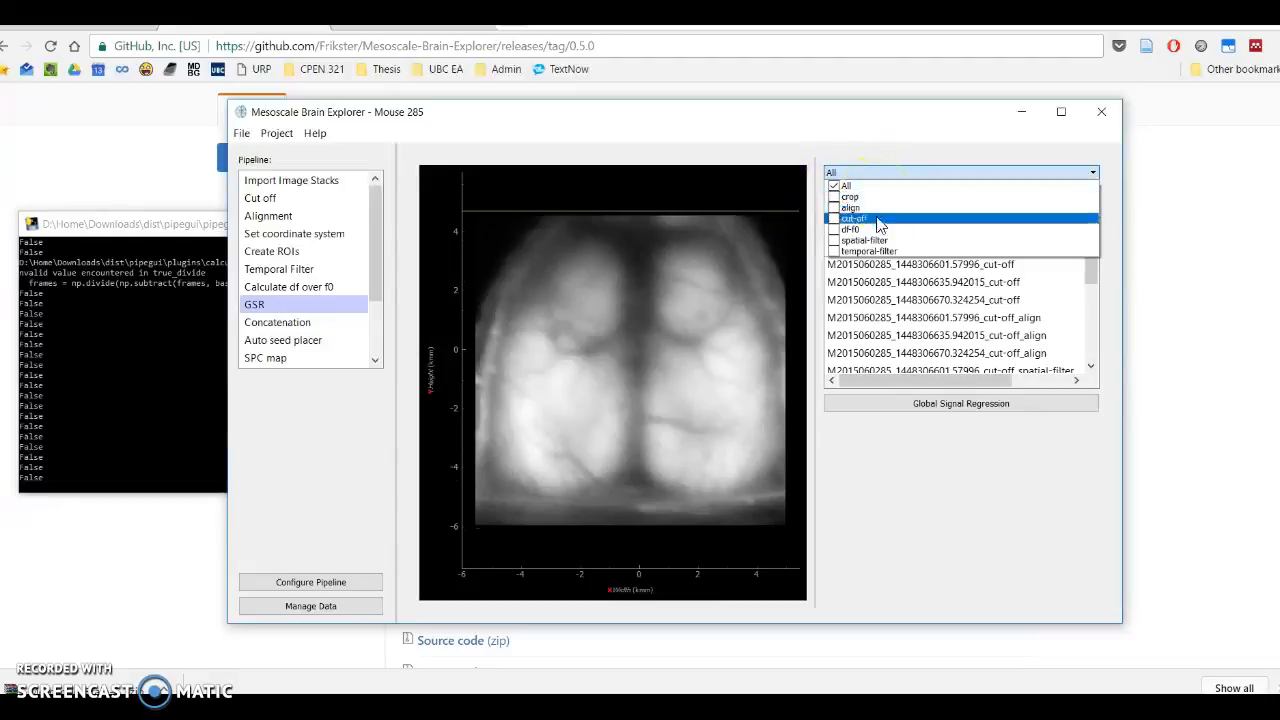
left_click(877, 229)
left_click(869, 309)
left_click(877, 250)
left_click(875, 229)
Step: Play back the first df-f0 video, scrubbing to about frame 151, and close the player
double_click(870, 211)
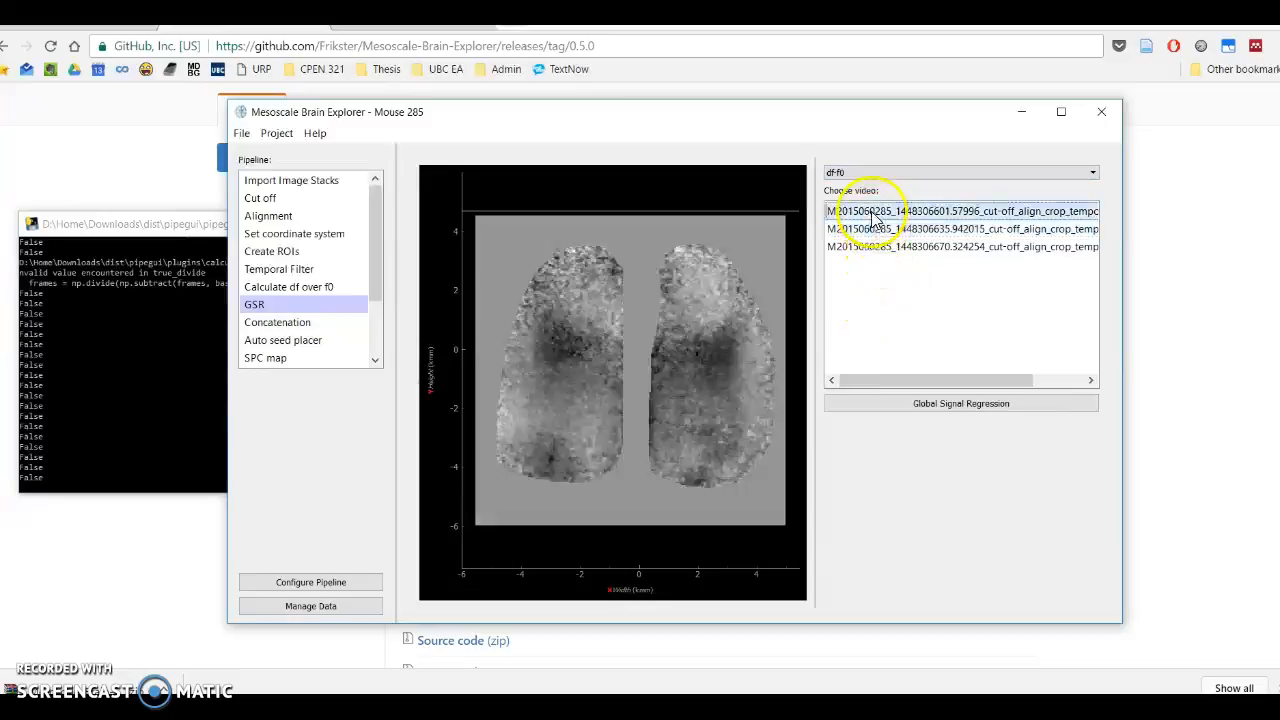
left_click_drag(460, 540, 517, 545)
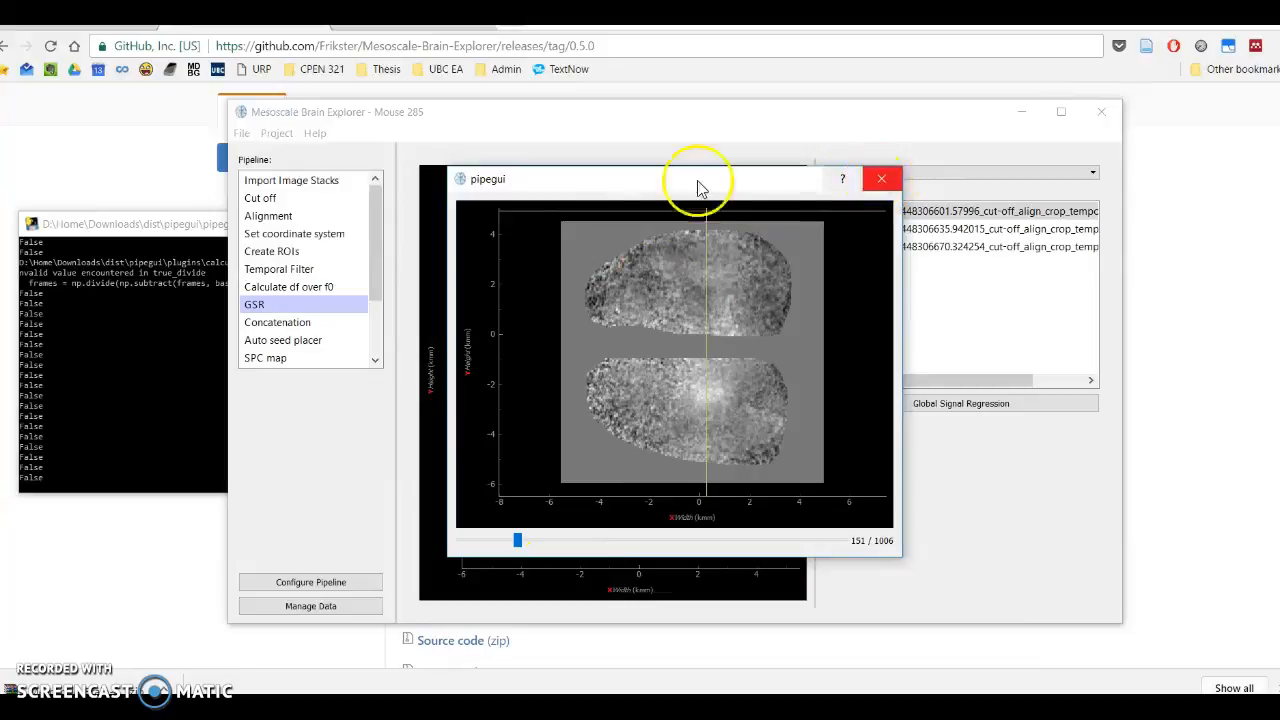
left_click_drag(700, 186, 571, 186)
left_click(769, 179)
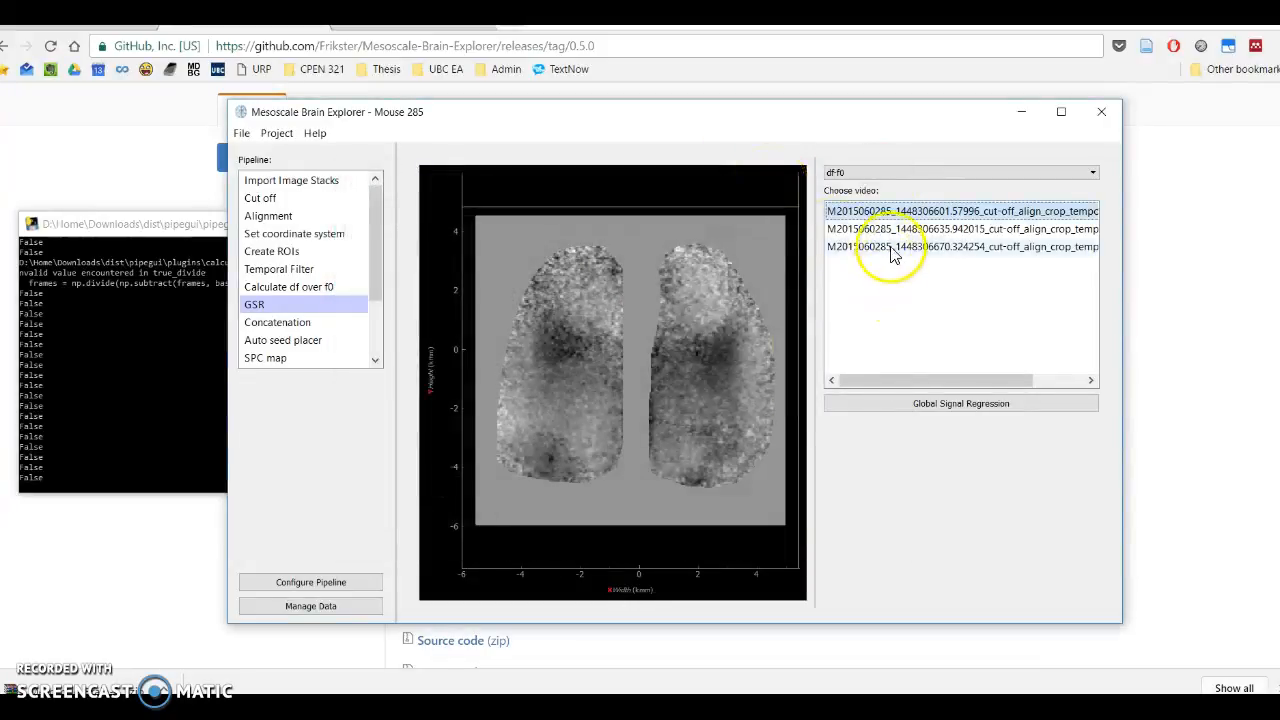
Step: Run Global Signal Regression on all three df-f0 videos
left_click_drag(906, 212, 897, 252)
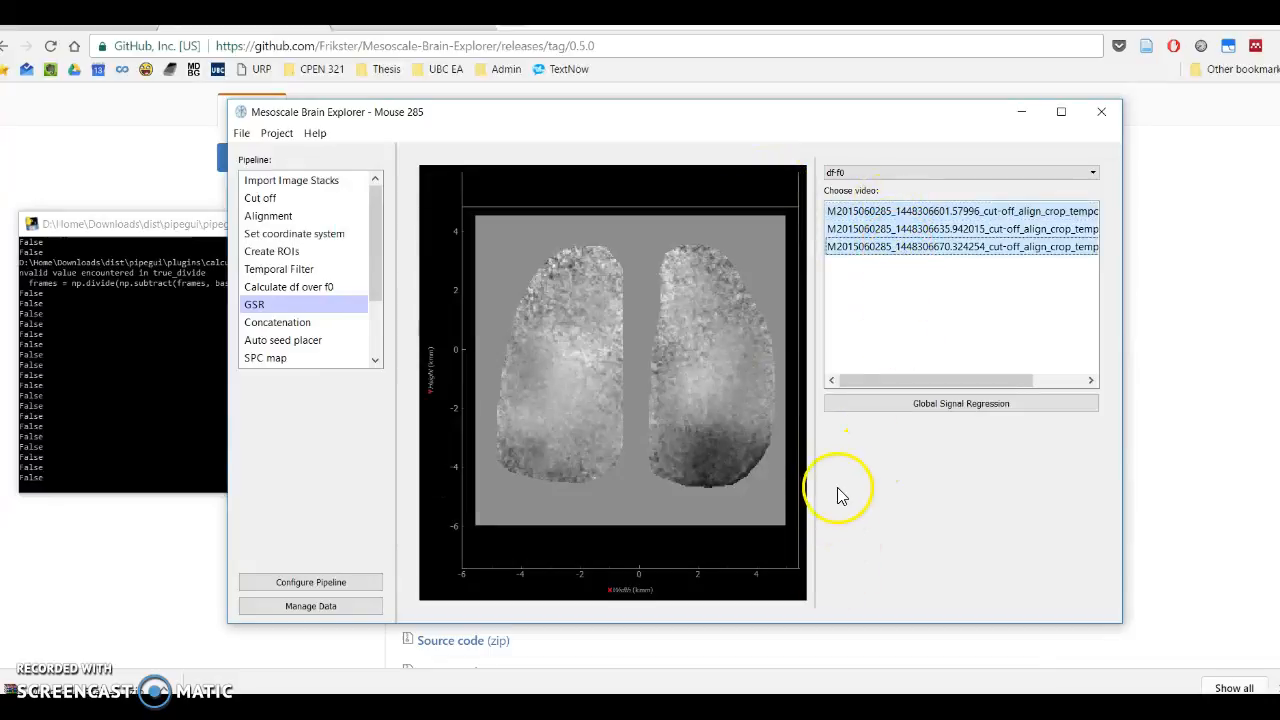
left_click(903, 408)
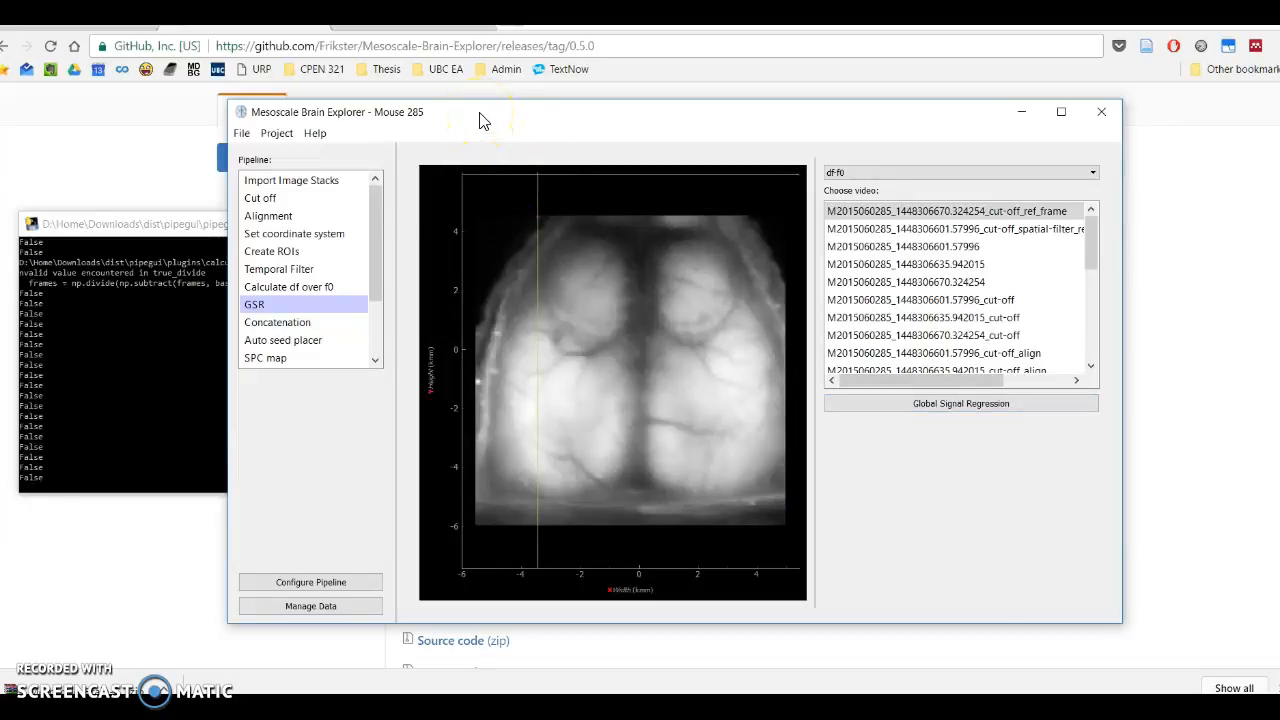
Step: Shift the application window aside and widen the GSR video list
left_click_drag(479, 121, 373, 121)
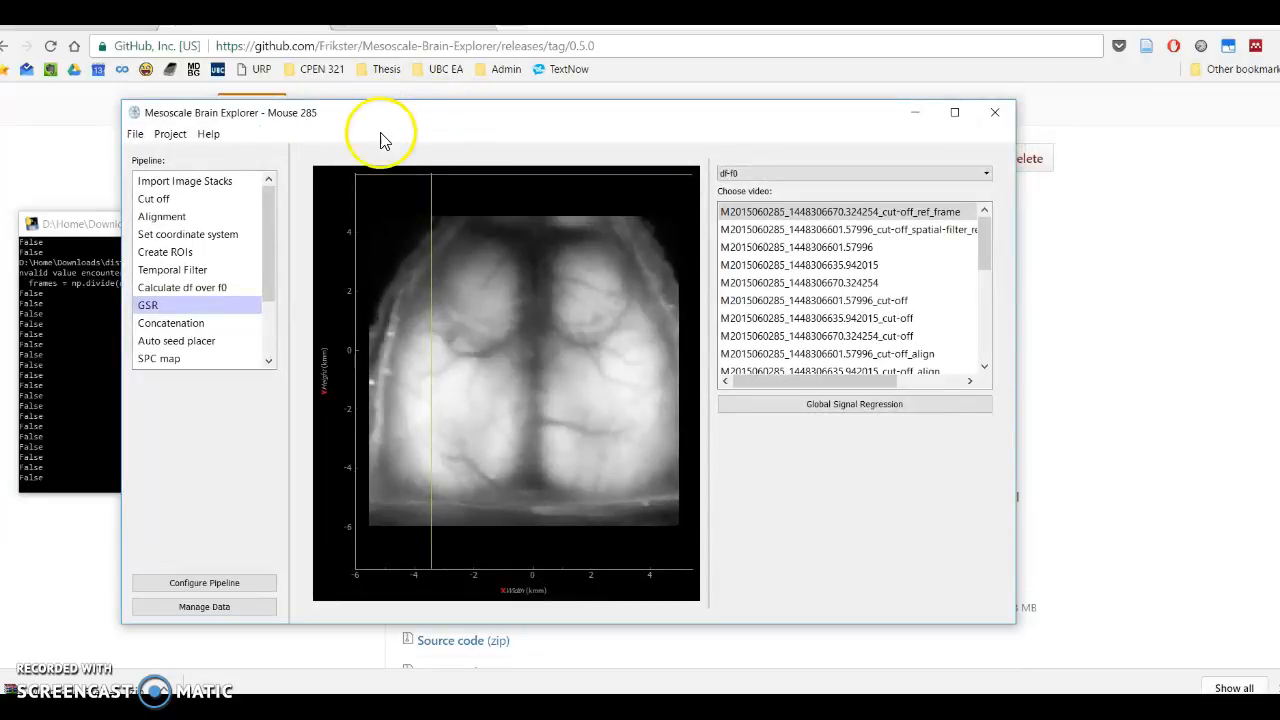
left_click_drag(288, 146, 281, 150)
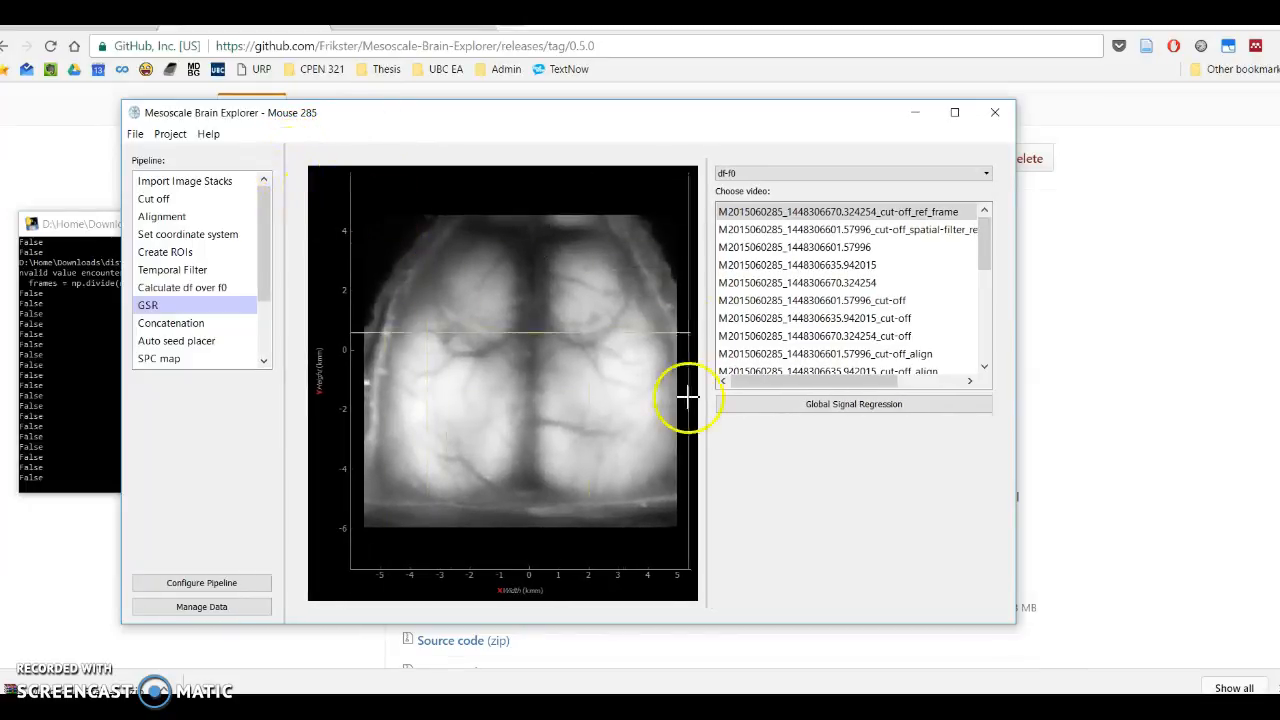
mouse_move(986, 251)
left_mouse_down()
mouse_move(986, 329)
mouse_move(988, 253)
left_mouse_up()
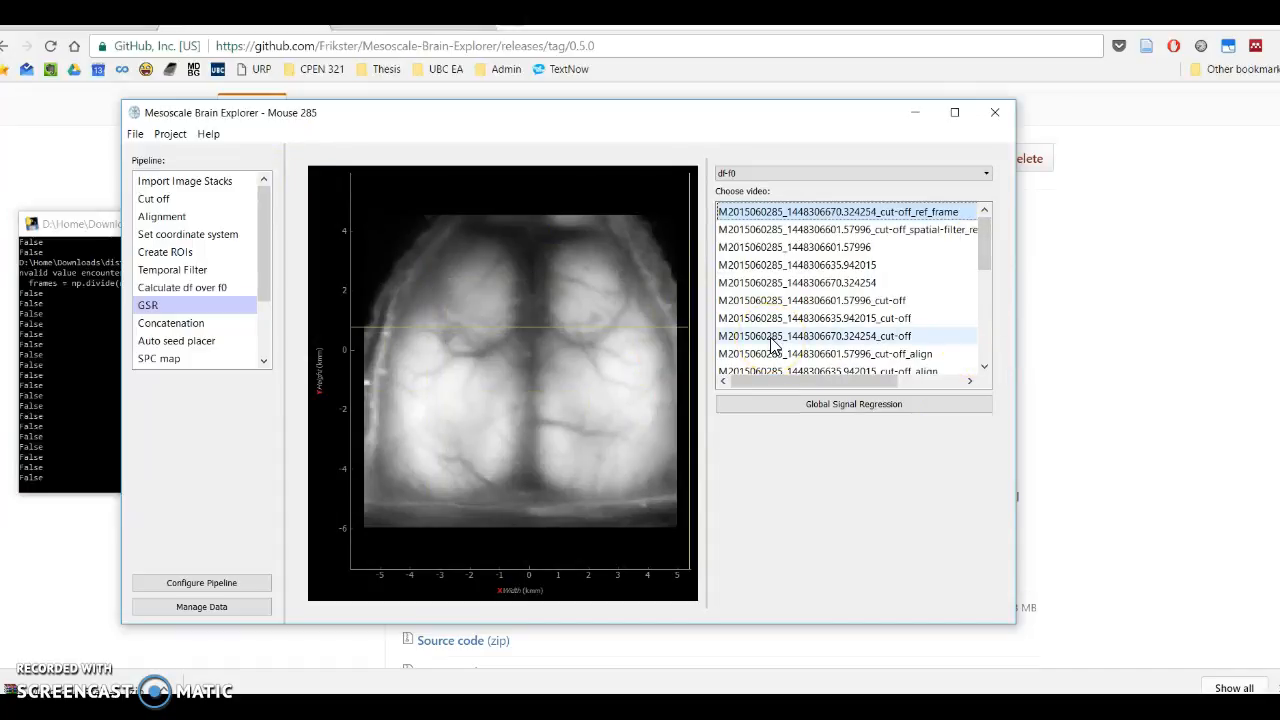
left_click_drag(705, 216, 677, 220)
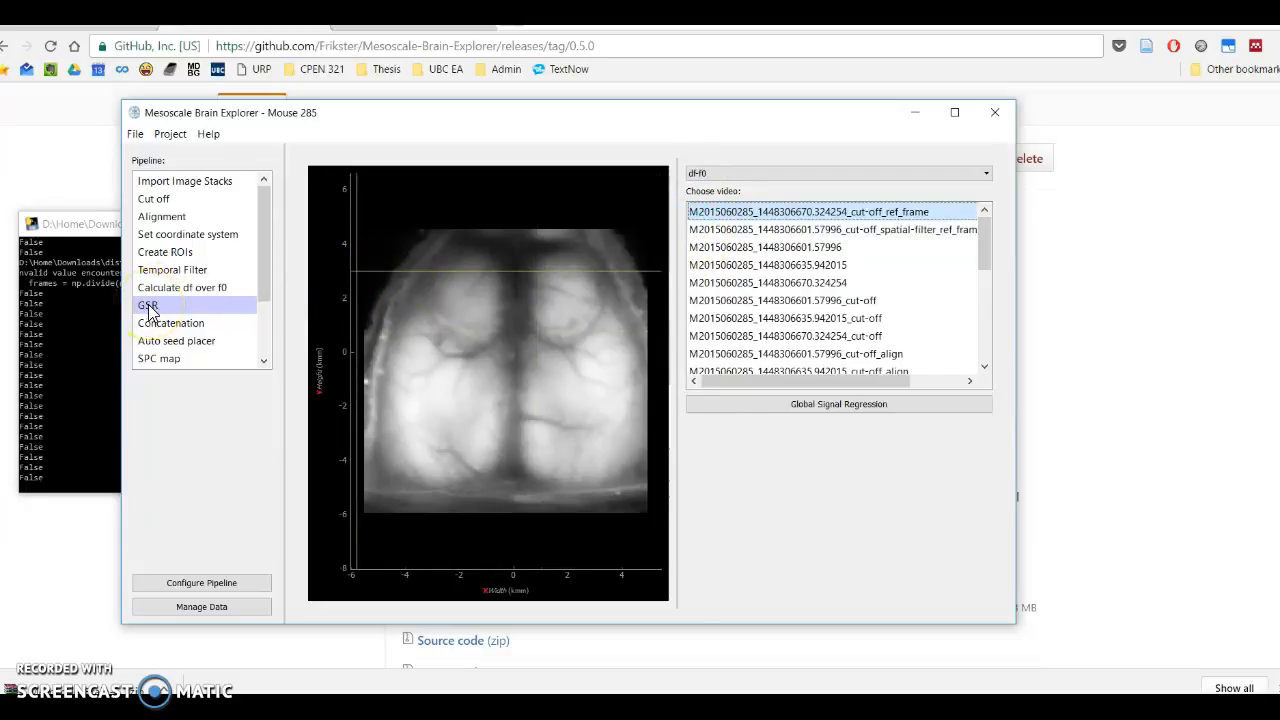
Step: Go to the Concatenation stage, show only the gsr videos and concatenate them
left_click(266, 205)
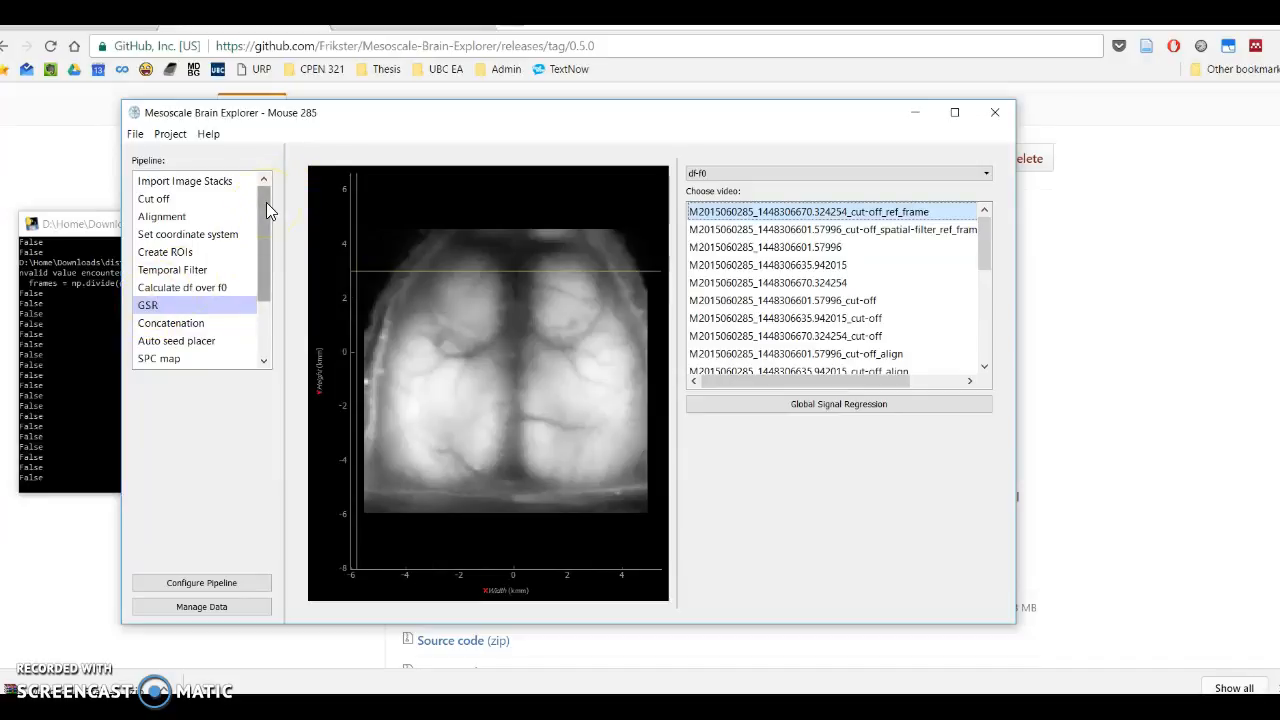
left_click_drag(266, 202, 264, 236)
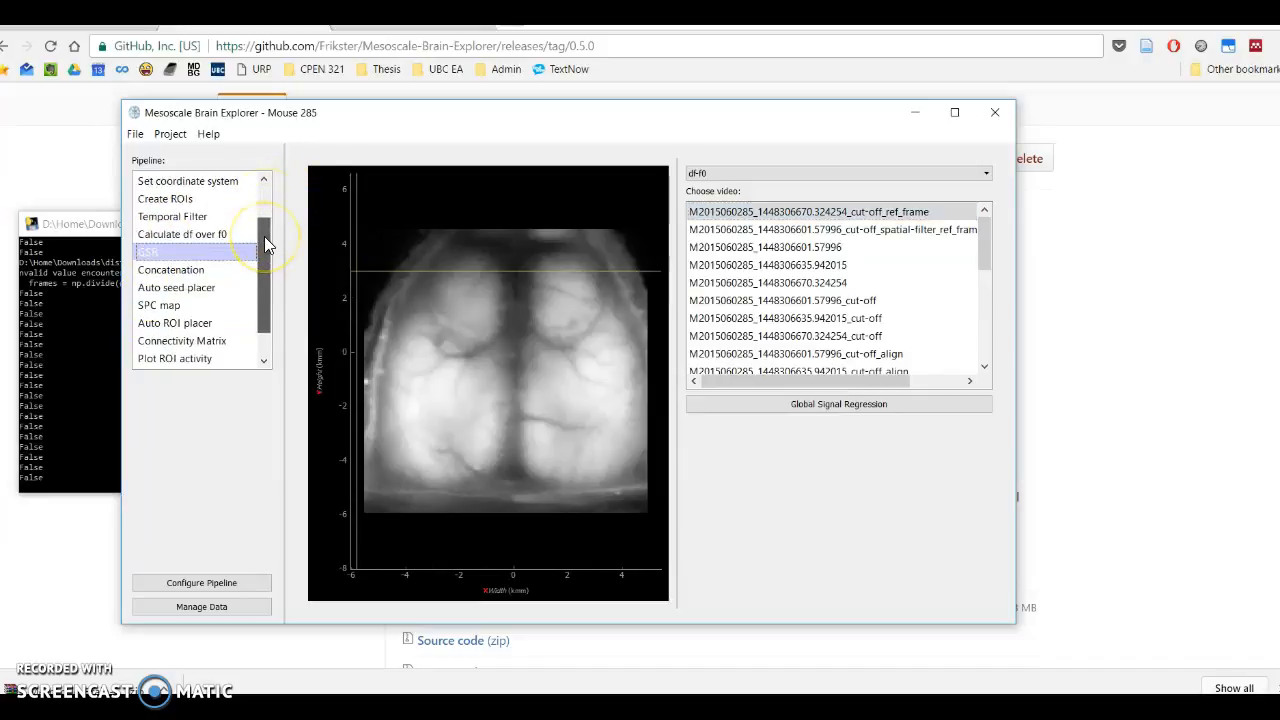
left_click(232, 270)
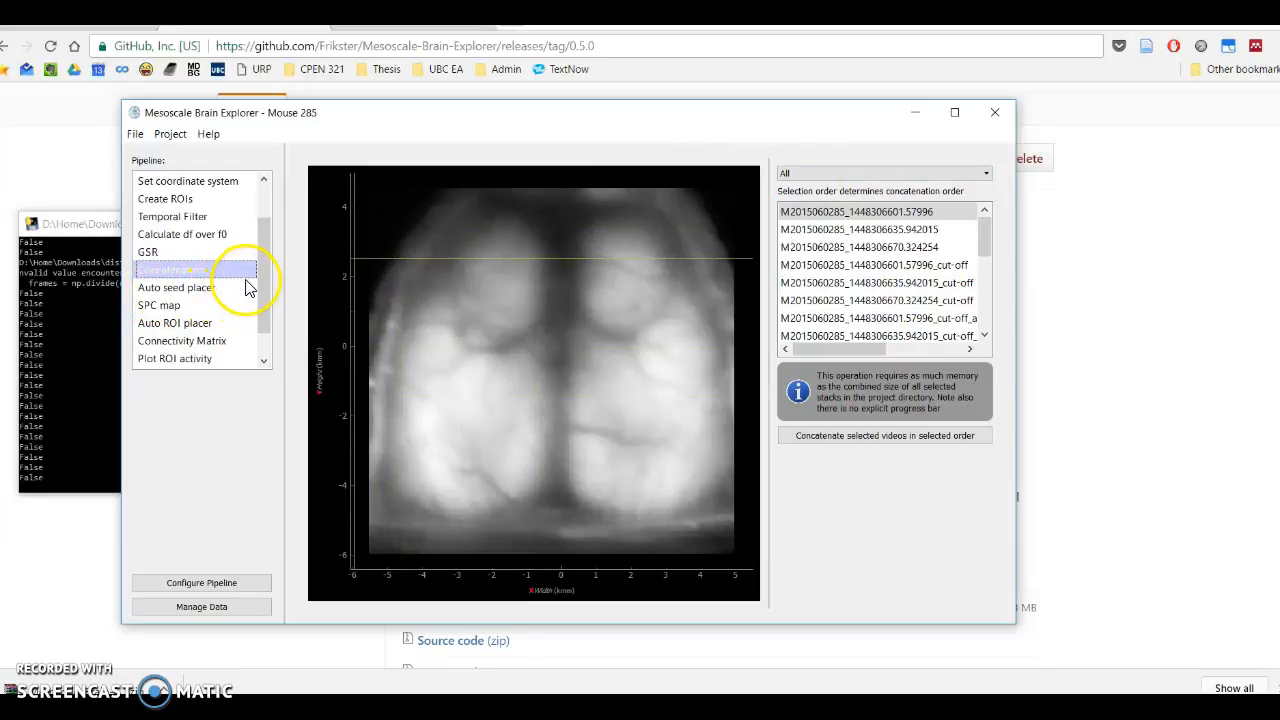
left_click(886, 173)
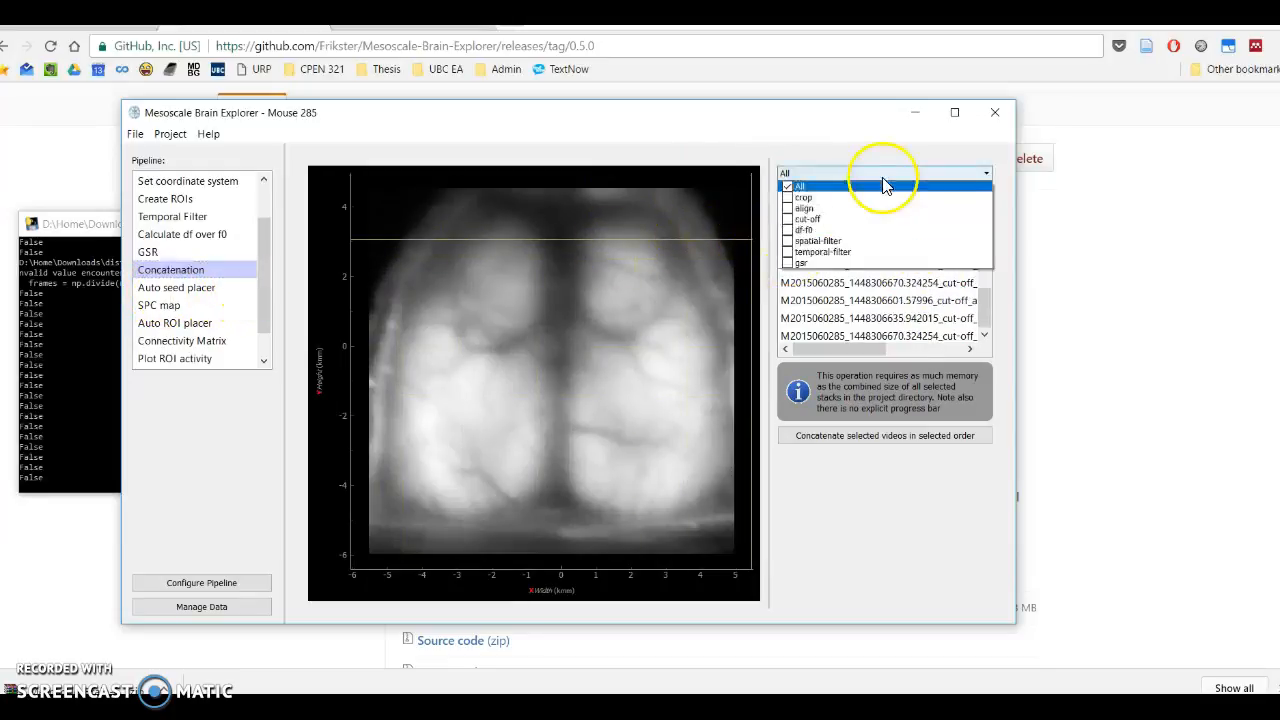
left_click(838, 256)
left_click(843, 435)
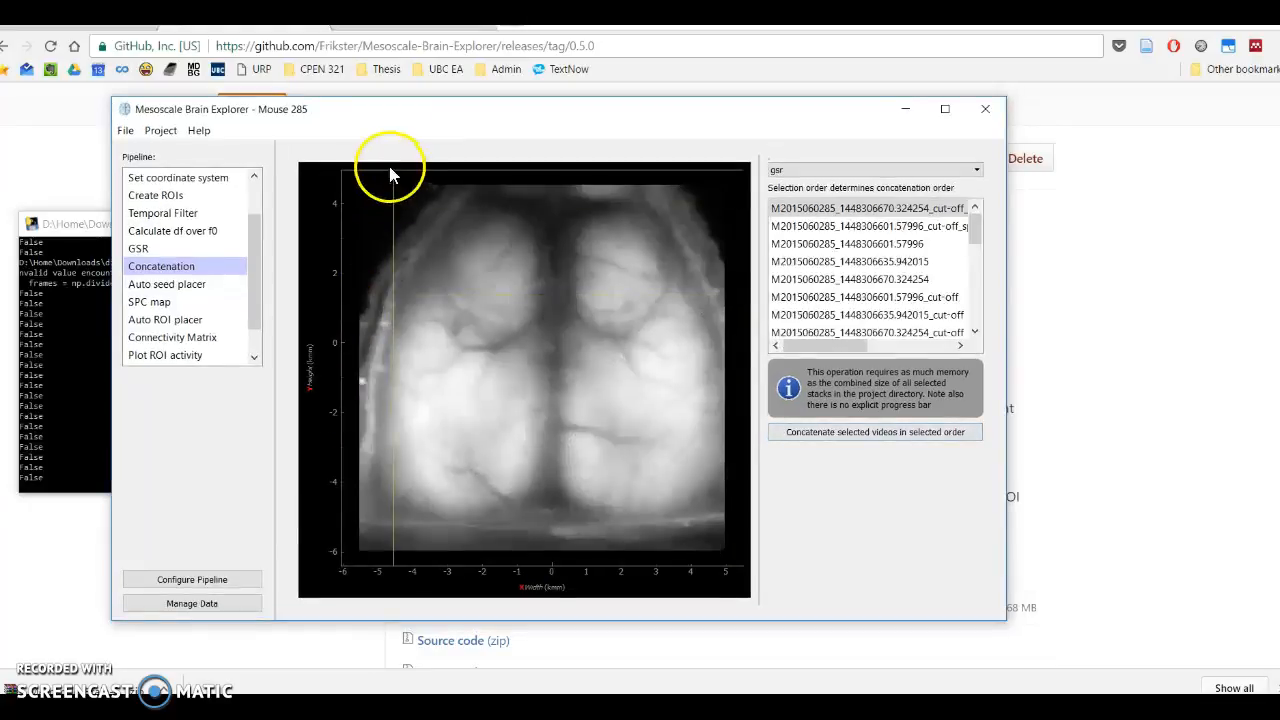
Step: Open the project's data management
left_click(205, 605)
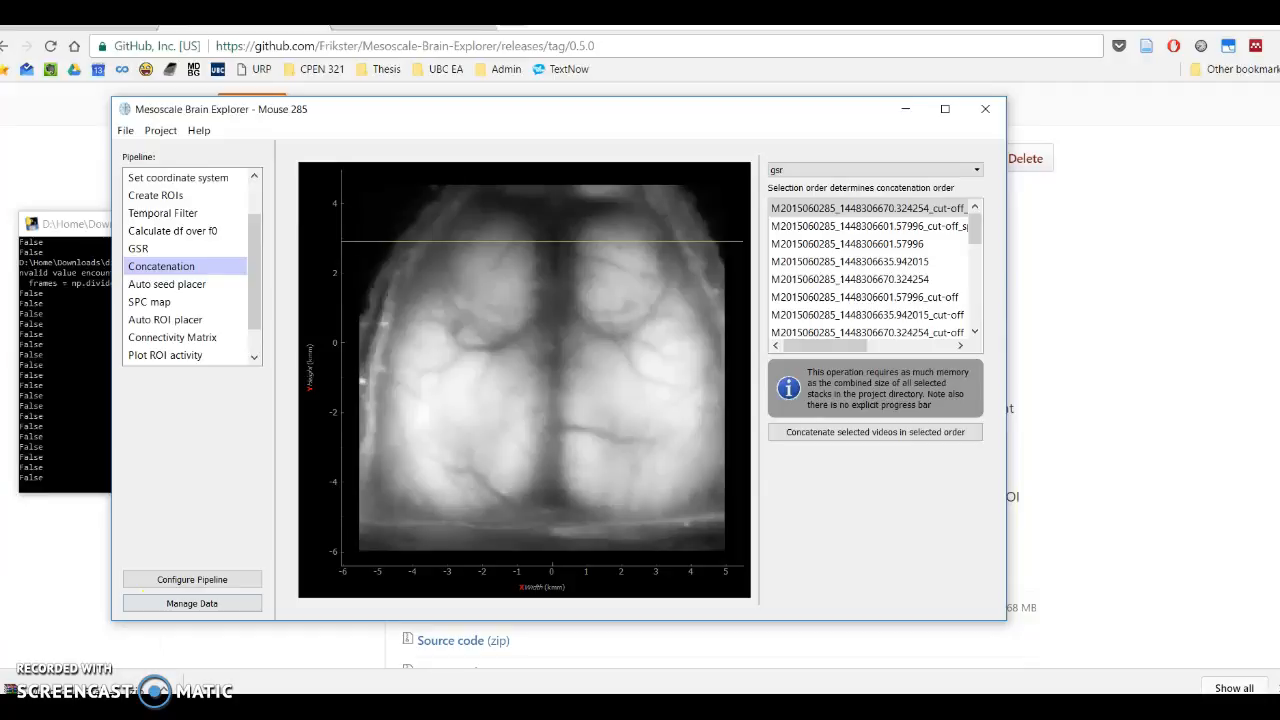